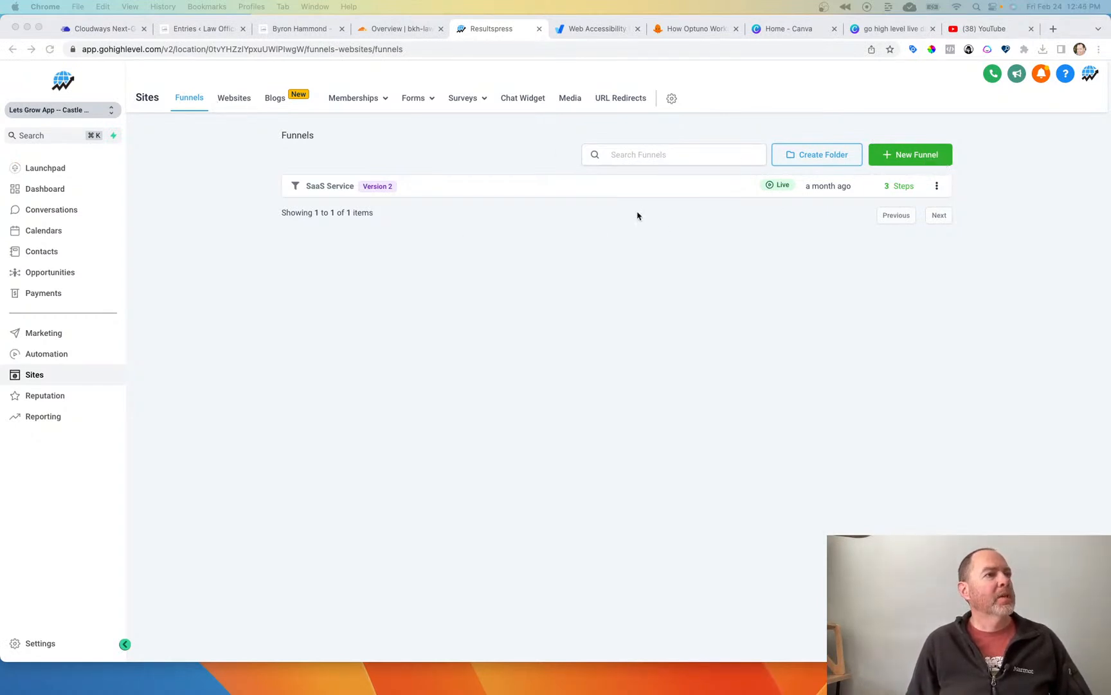
# Step: Start a new funnel named Live Demo and open the funnel template library
pyautogui.click(903, 154)
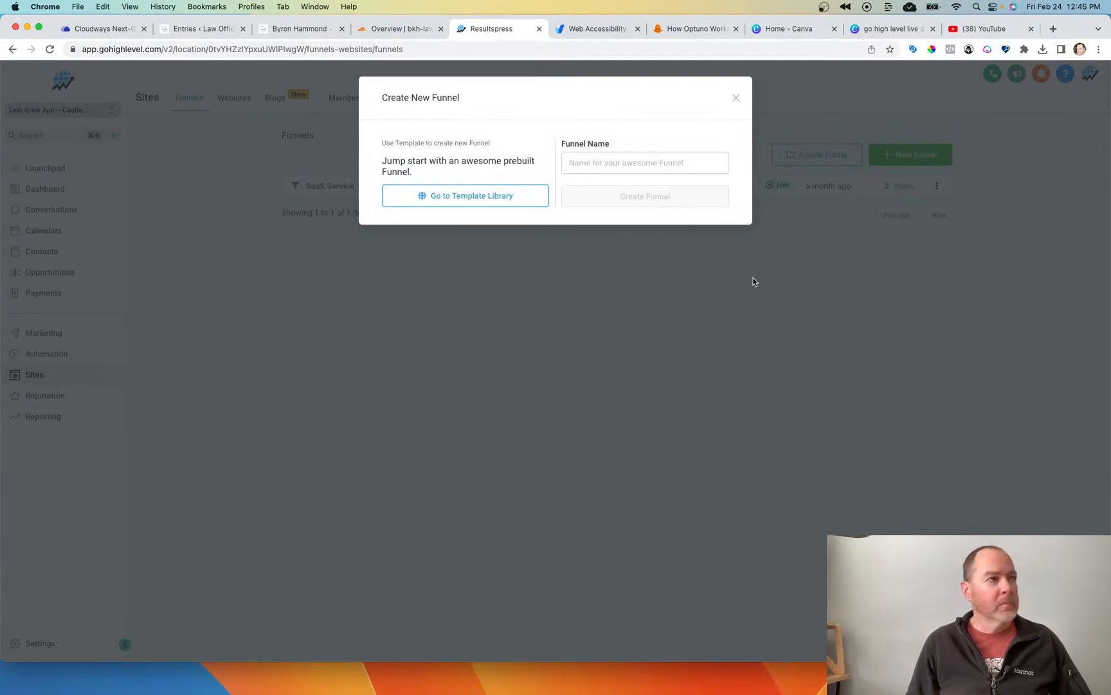
pyautogui.click(597, 158)
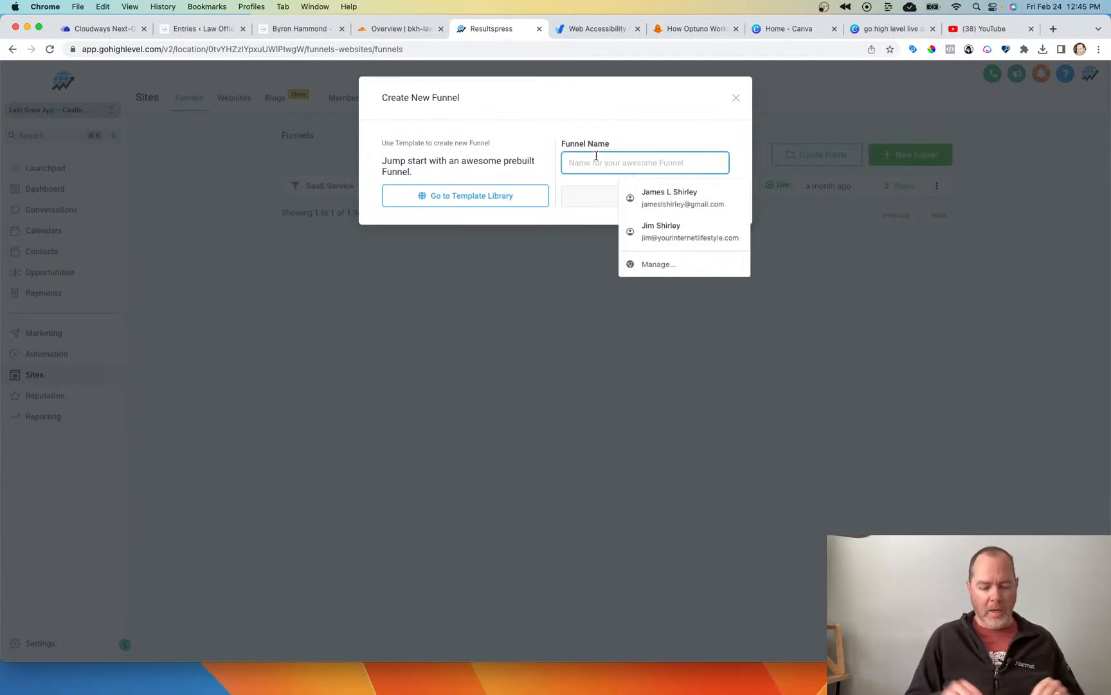
pyautogui.write('Live Demo')
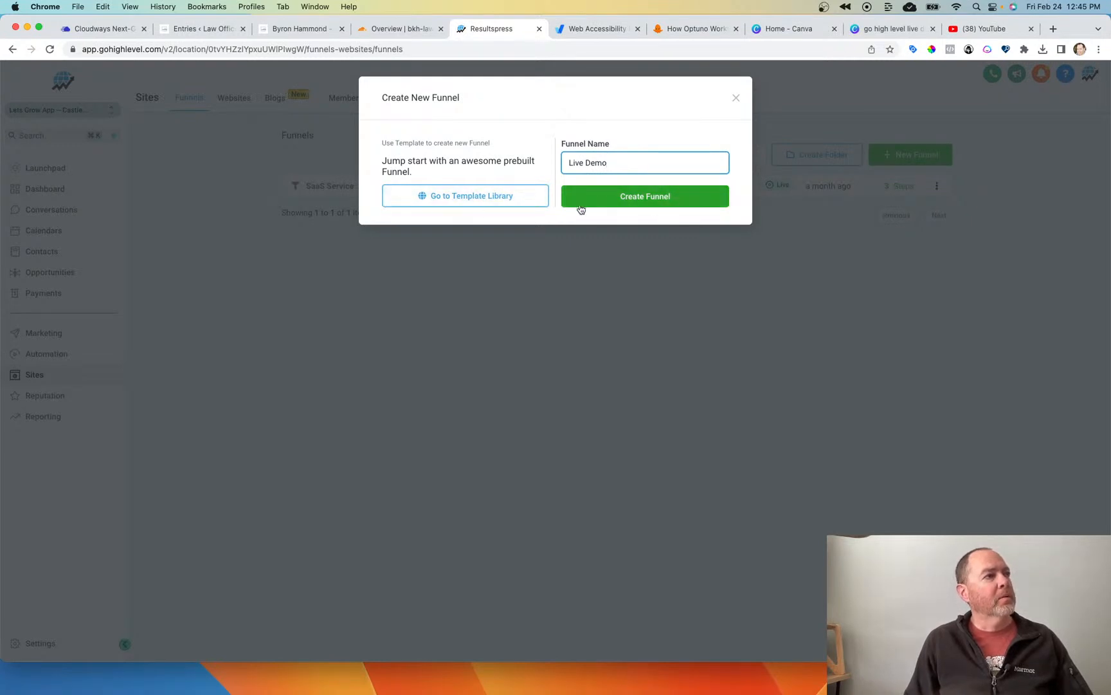
pyautogui.click(451, 196)
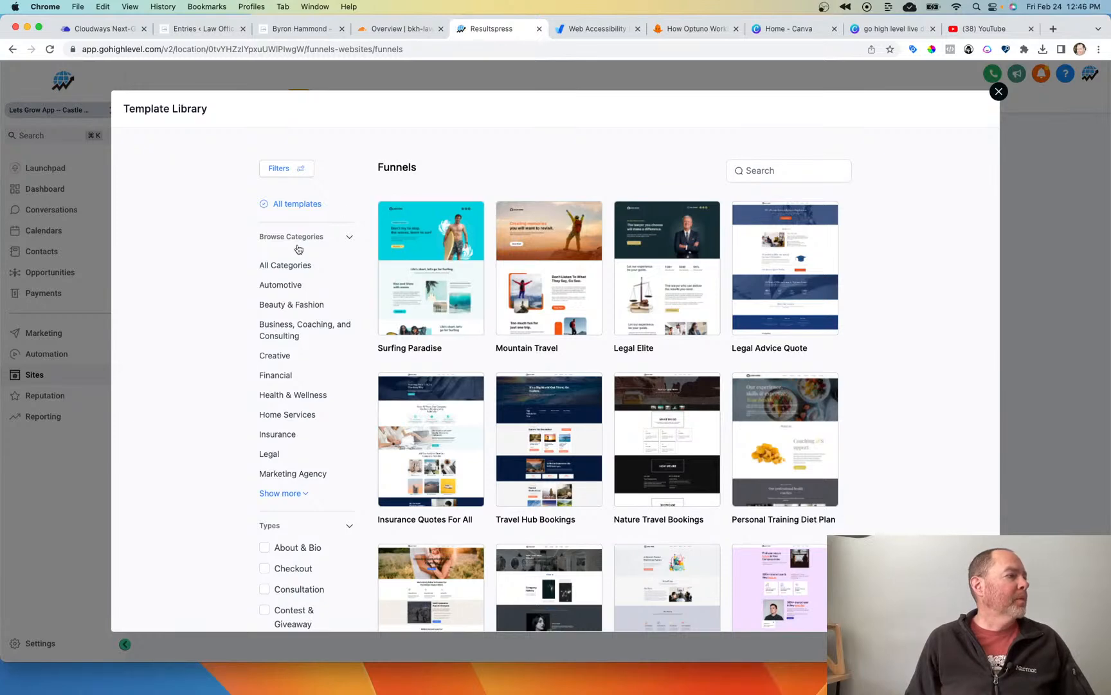
# Step: Filter the funnel templates to the Marketing Agency category and search them for "lead"
pyautogui.scroll(-3, 298, 248)
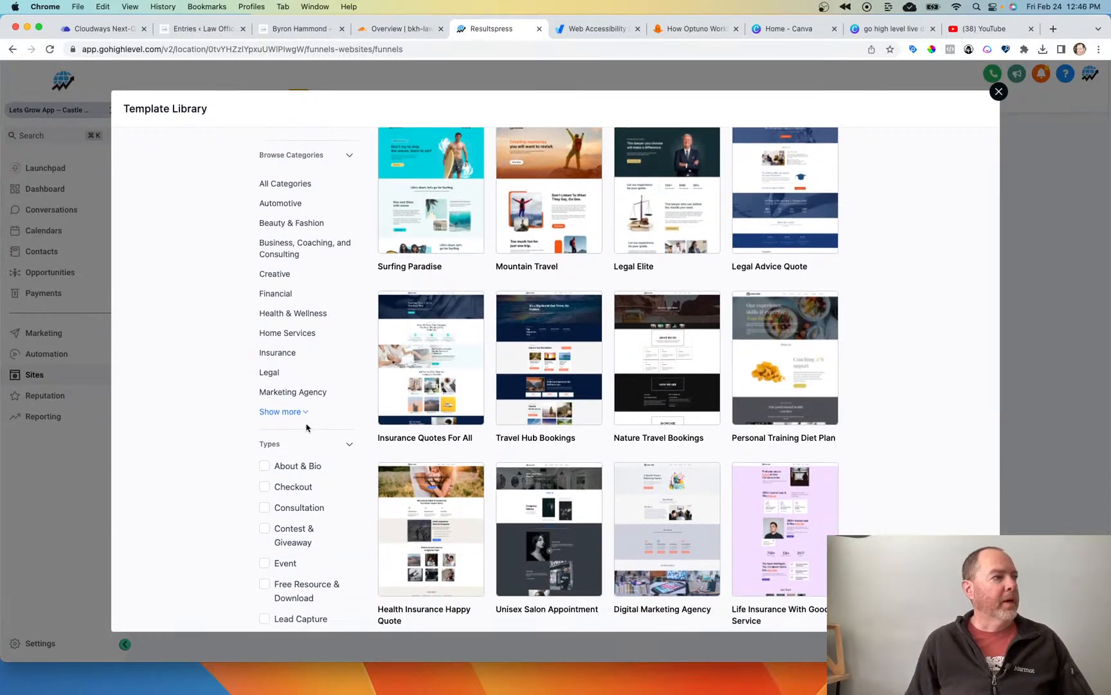
pyautogui.click(284, 396)
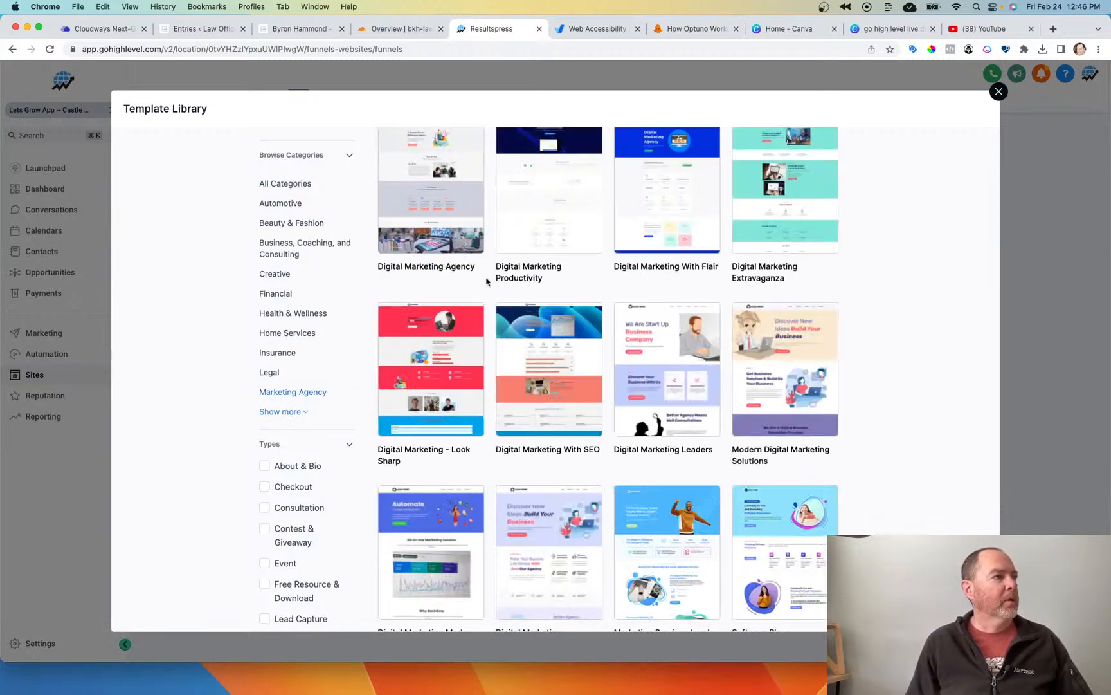
pyautogui.scroll(3, 860, 290)
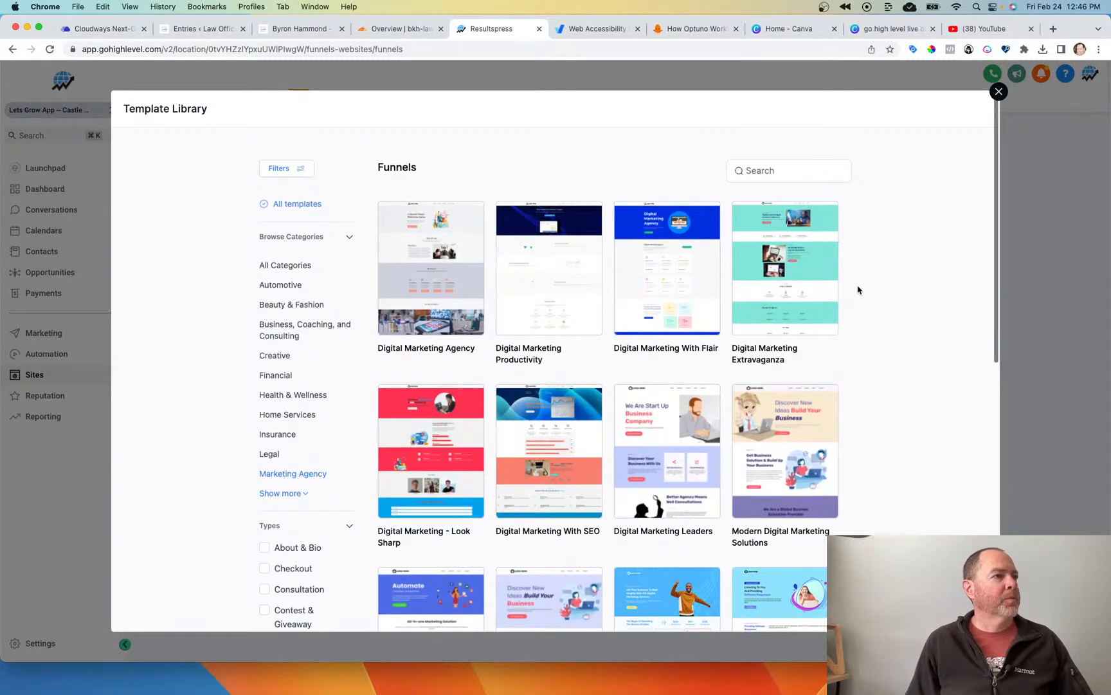
pyautogui.click(804, 171)
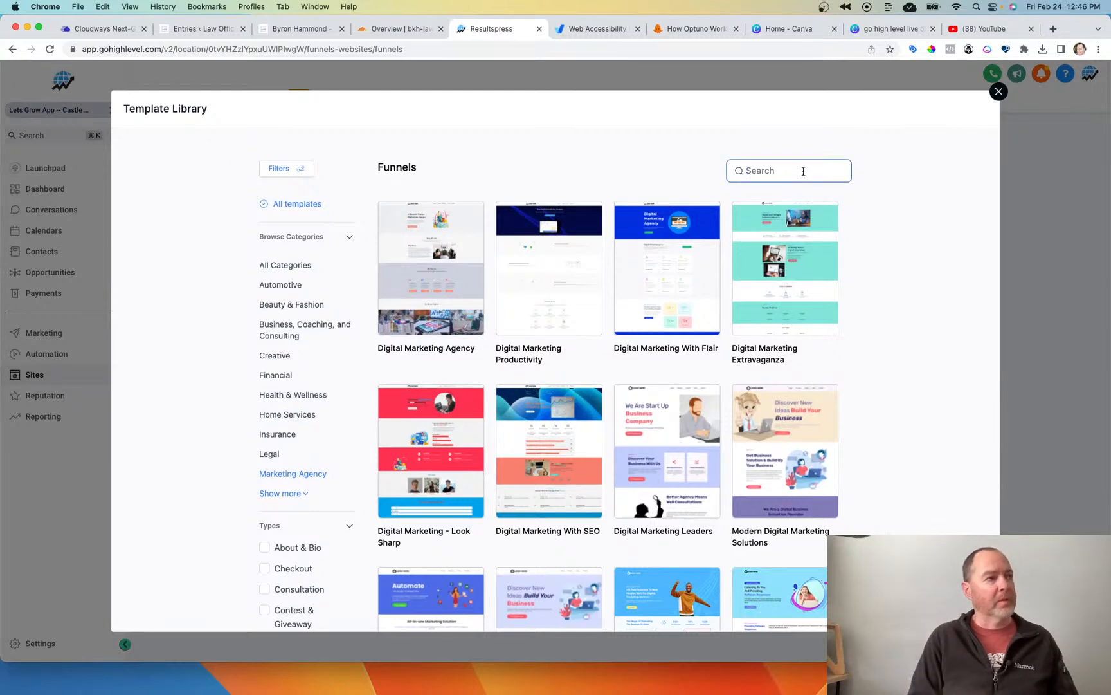
pyautogui.write('lead')
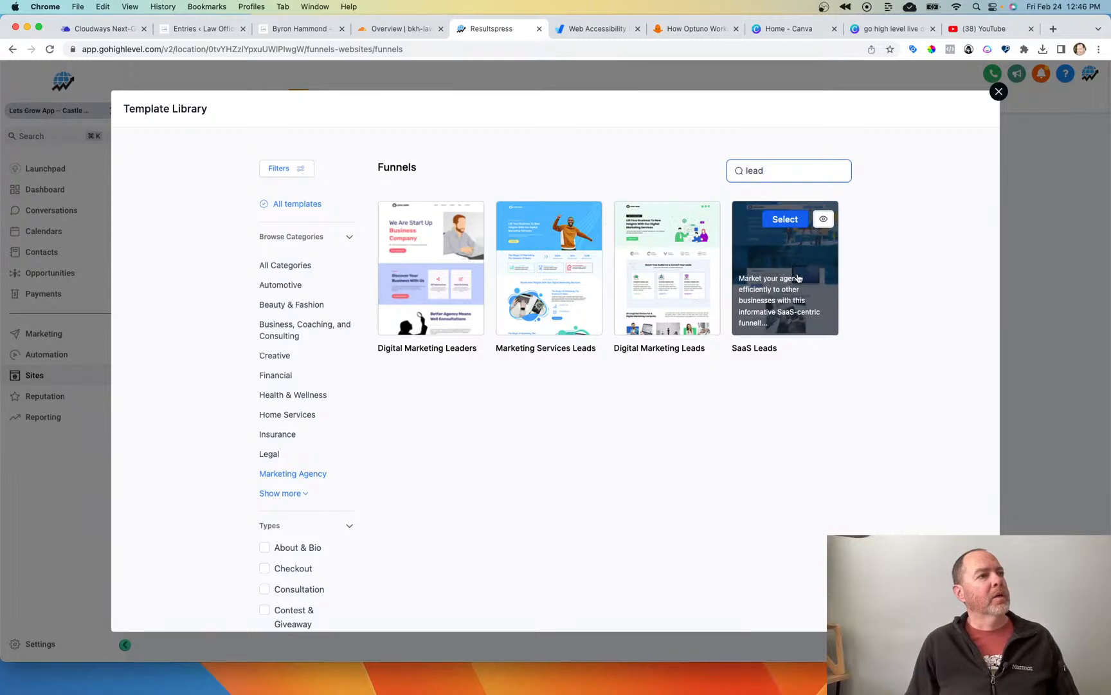
# Step: Select the Marketing Services Leads template from the filtered funnel templates
pyautogui.moveTo(806, 326)
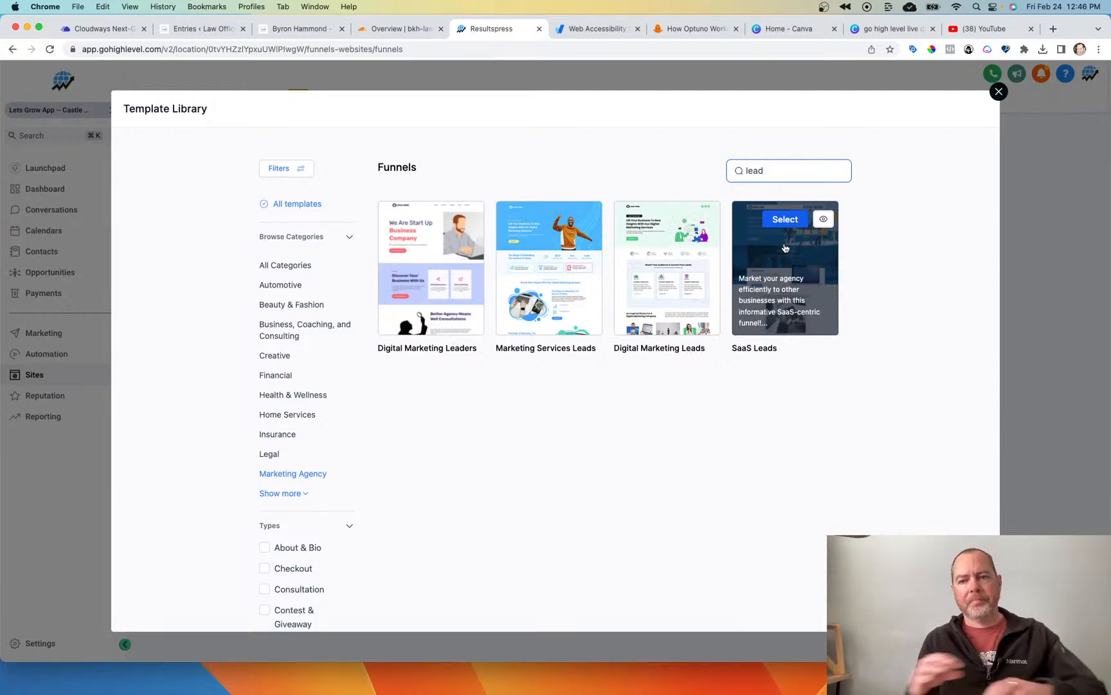
pyautogui.scroll(-1, 785, 245)
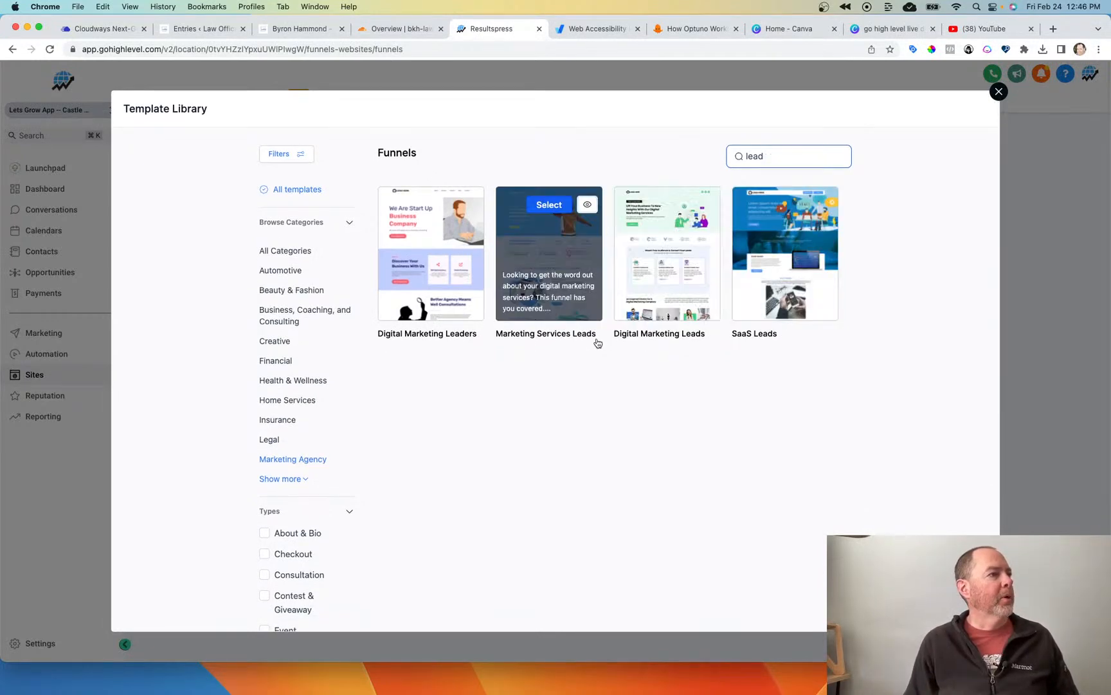
pyautogui.click(549, 206)
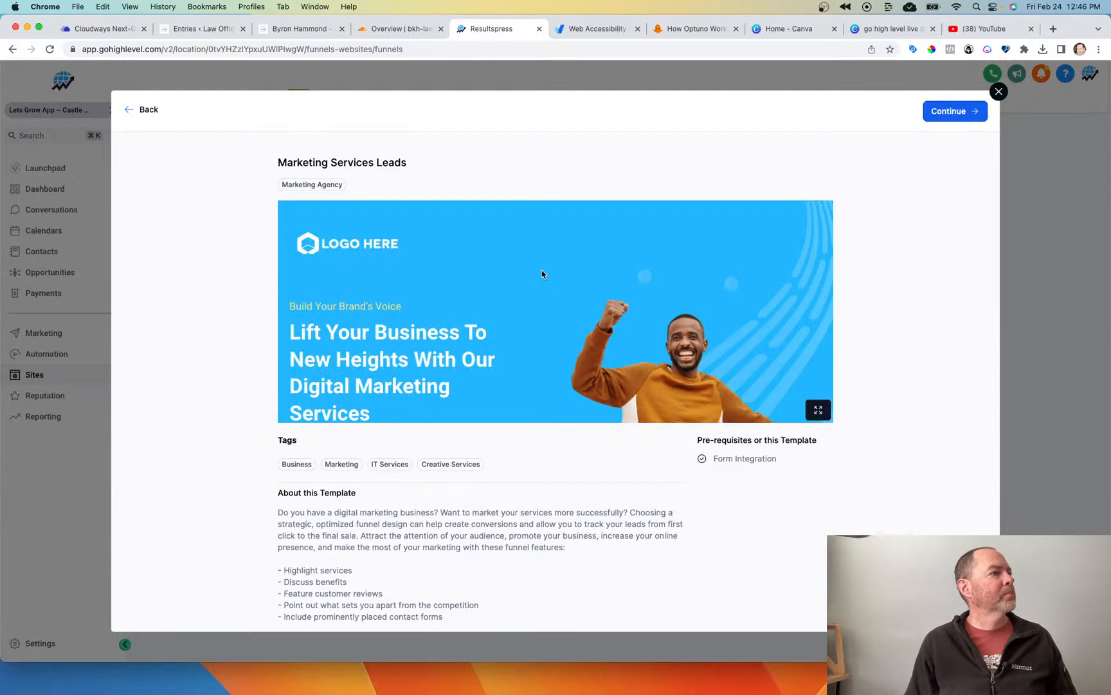
# Step: Examine the Marketing Services Leads page preview down to its footer, along with the template description
pyautogui.scroll(-5, 541, 274)
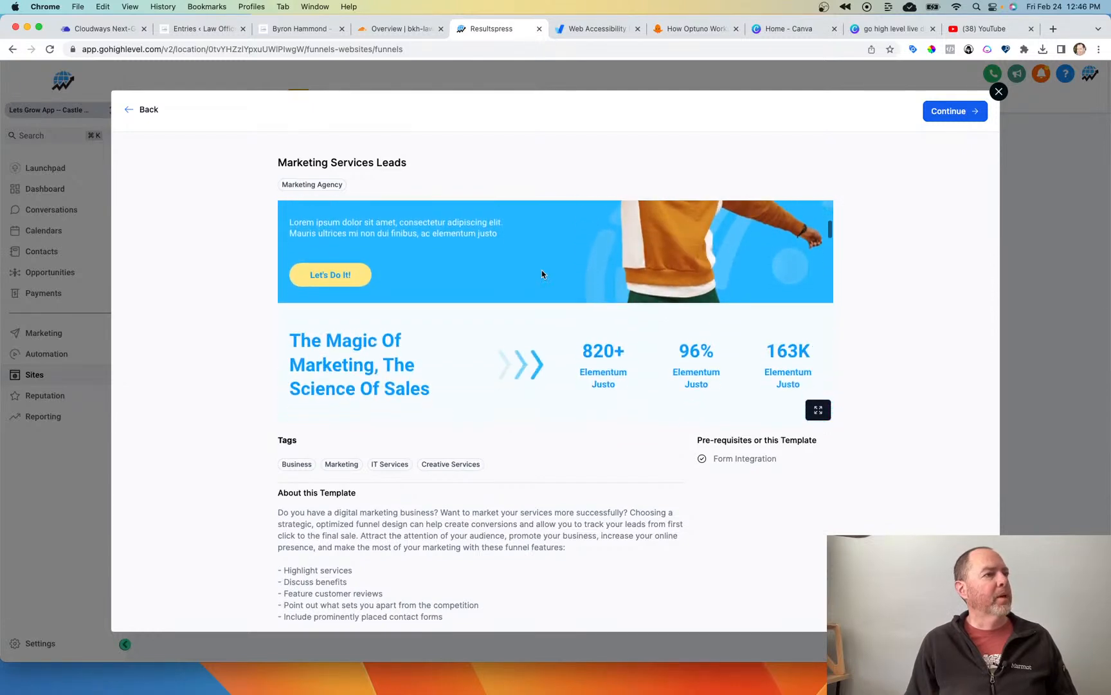
pyautogui.scroll(-5, 541, 274)
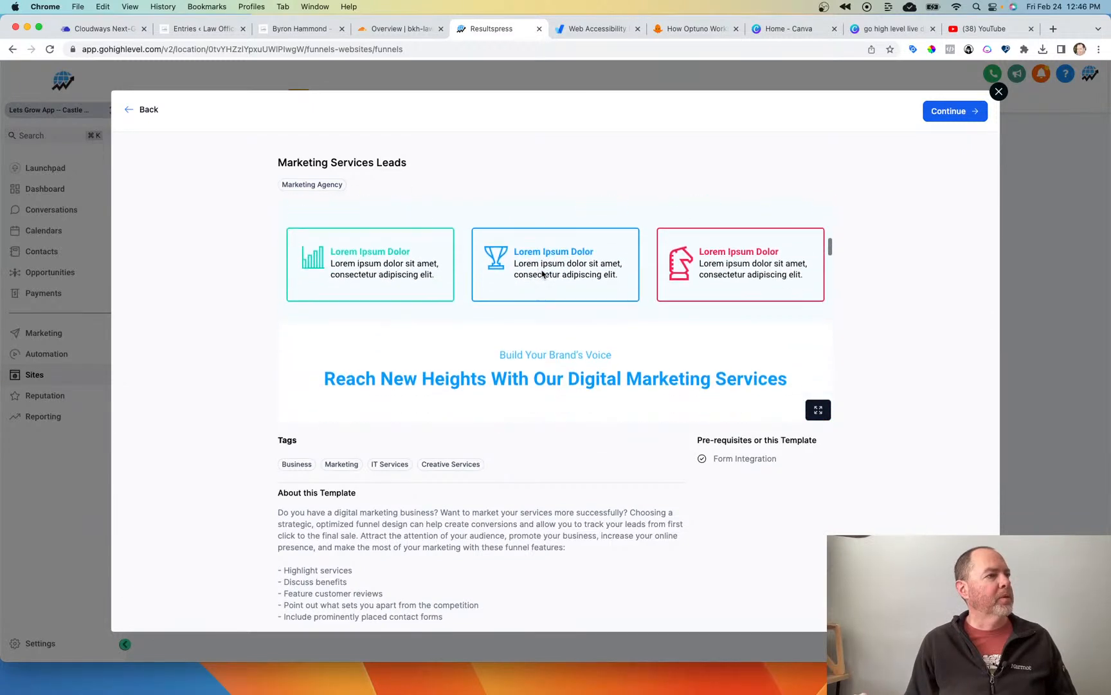
pyautogui.scroll(-5, 542, 274)
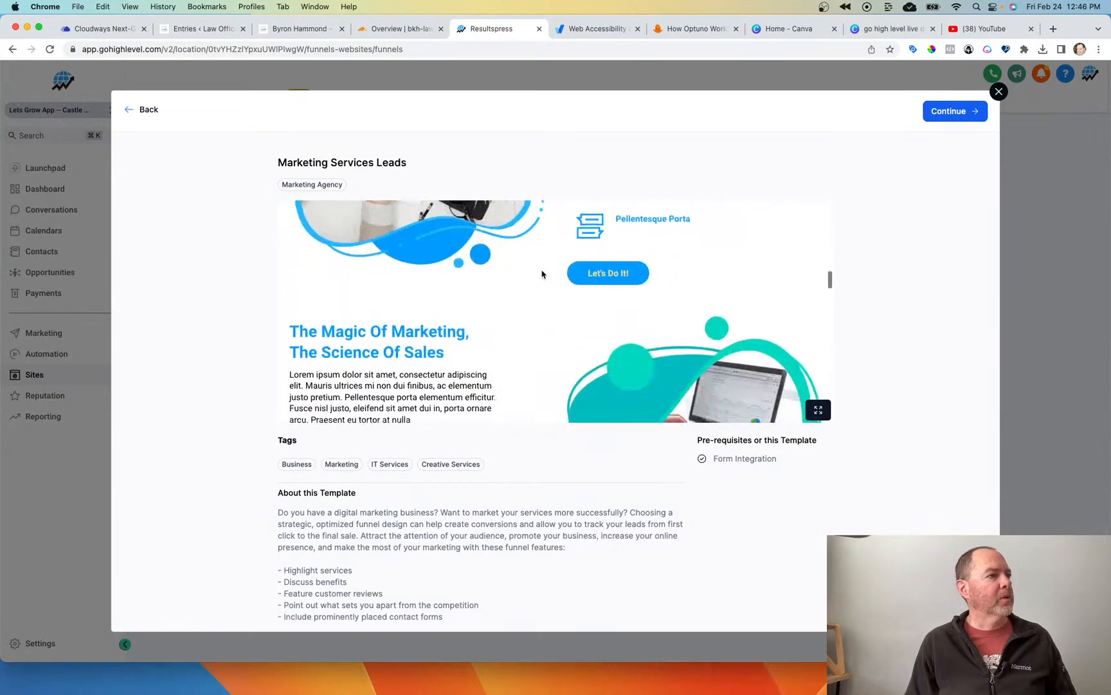
pyautogui.scroll(-5, 541, 274)
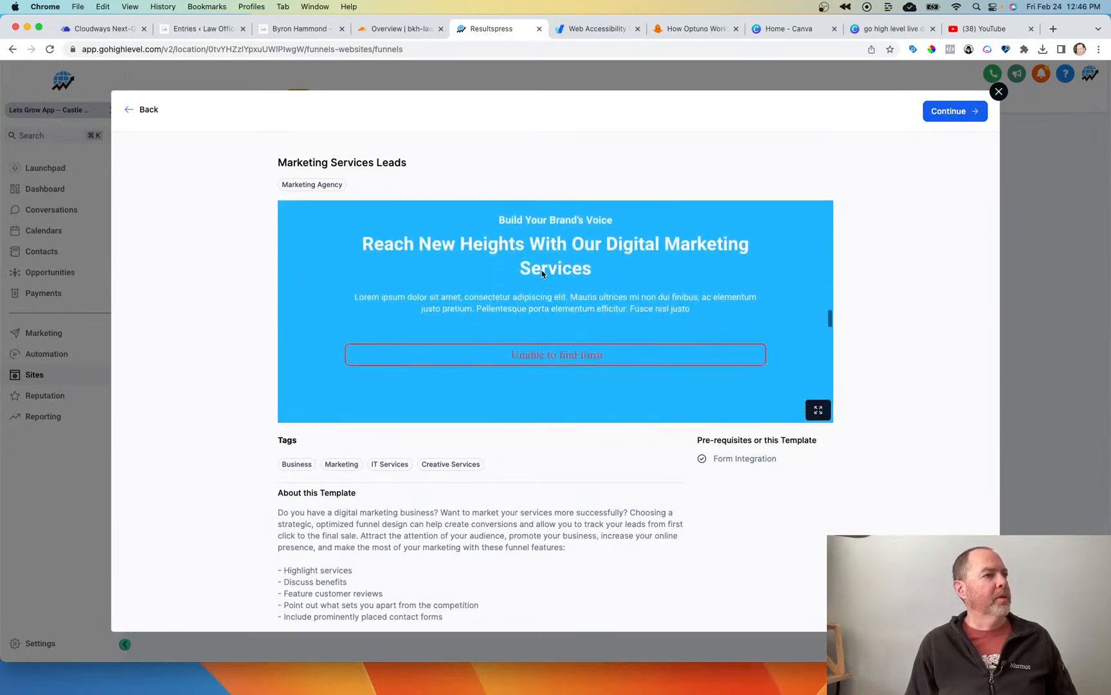
pyautogui.scroll(-5, 542, 274)
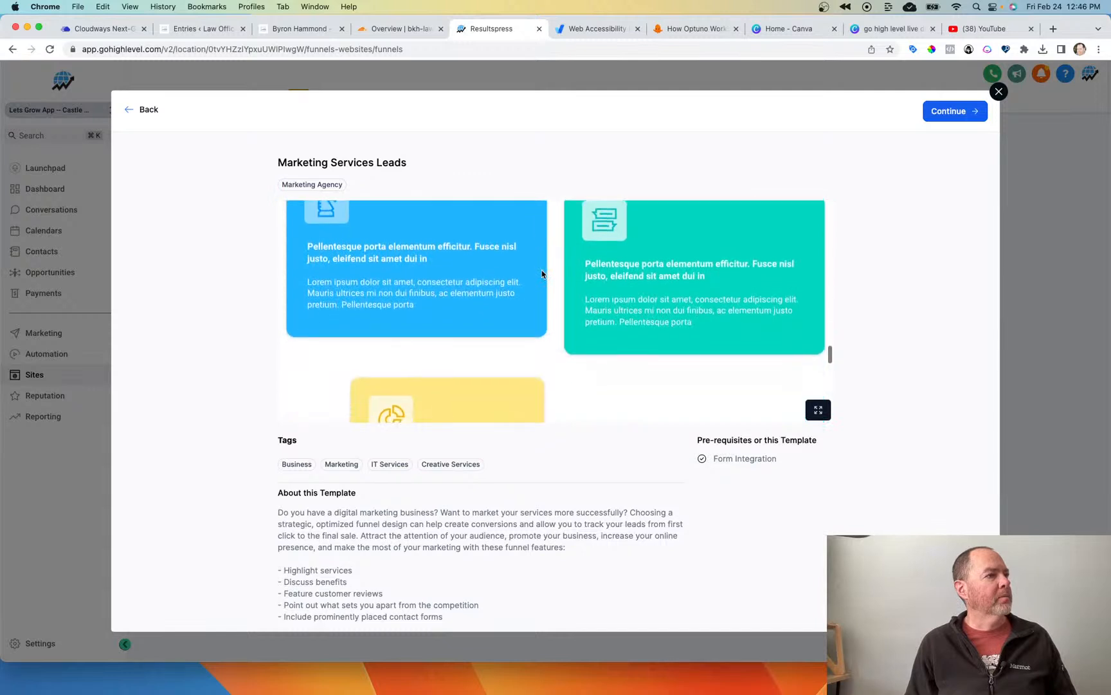
pyautogui.scroll(-5, 542, 274)
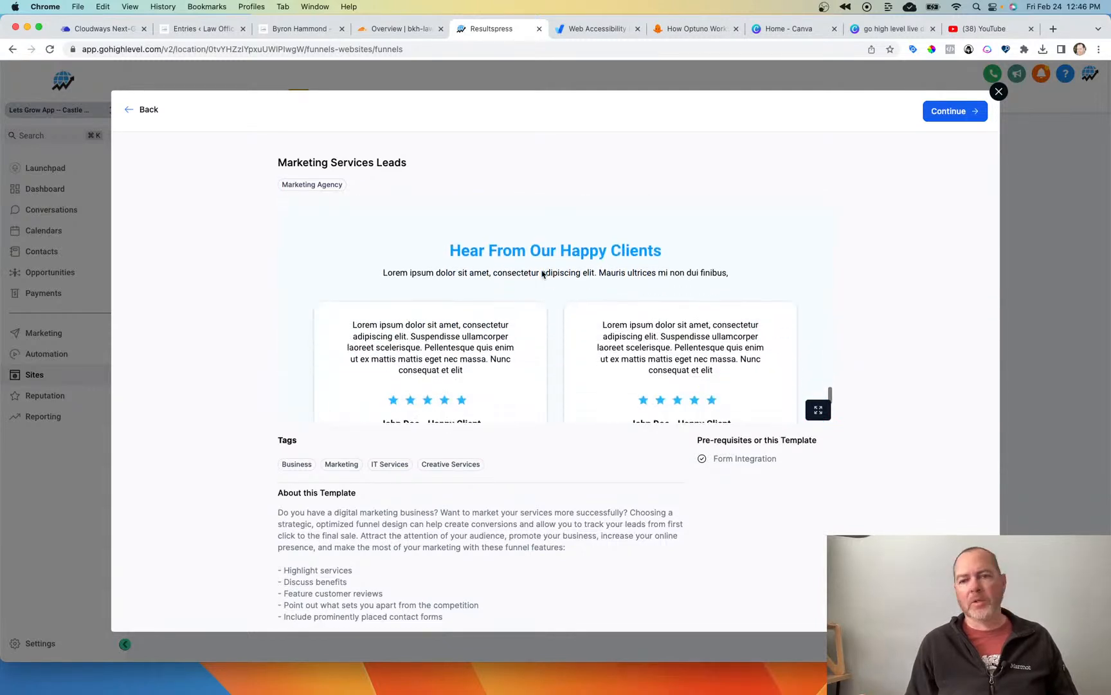
pyautogui.scroll(-1, 541, 274)
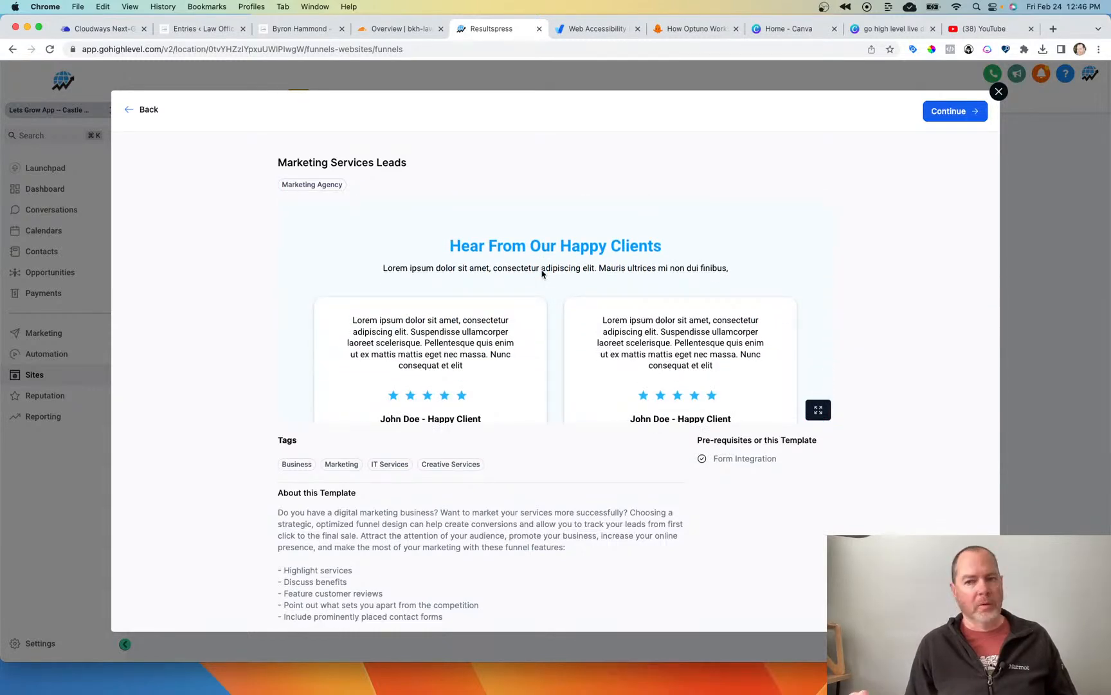
pyautogui.scroll(-5, 542, 274)
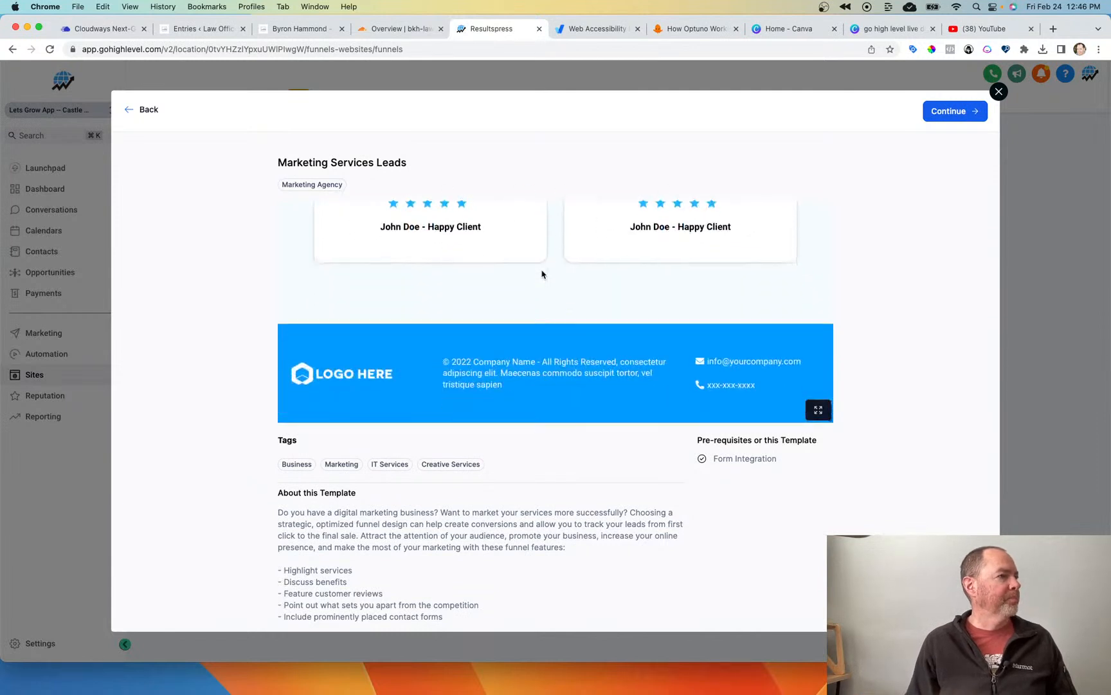
pyautogui.scroll(-2, 712, 476)
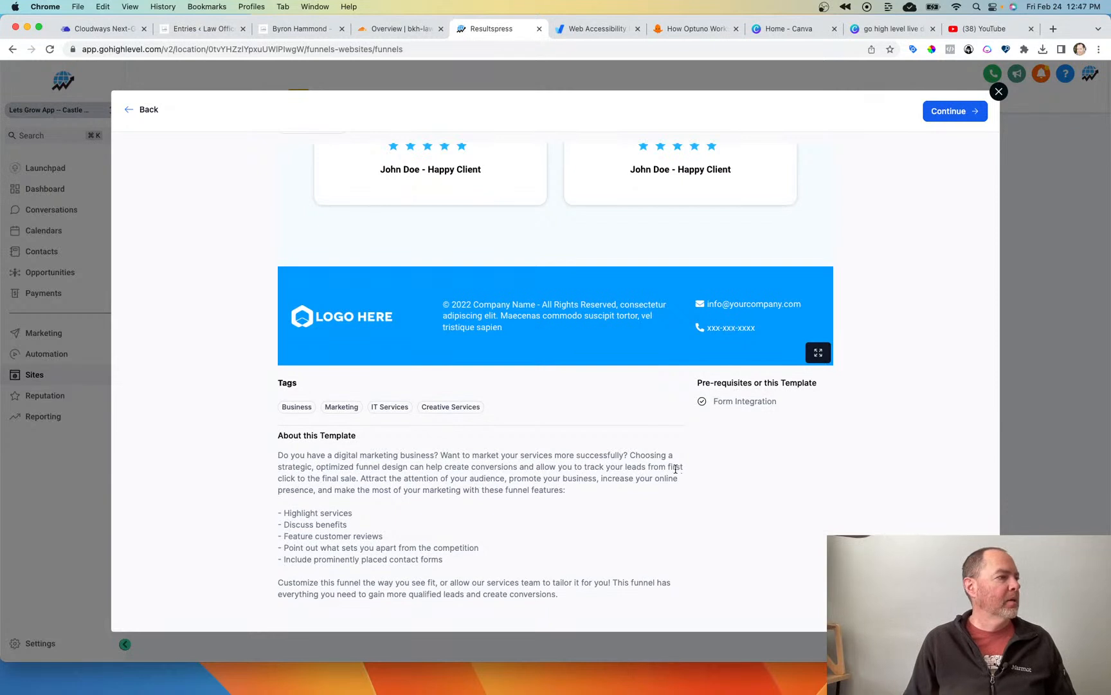
# Step: Try to get the Marketing Services Leads template, agreeing to the image usage terms
pyautogui.click(951, 122)
pyautogui.click(769, 141)
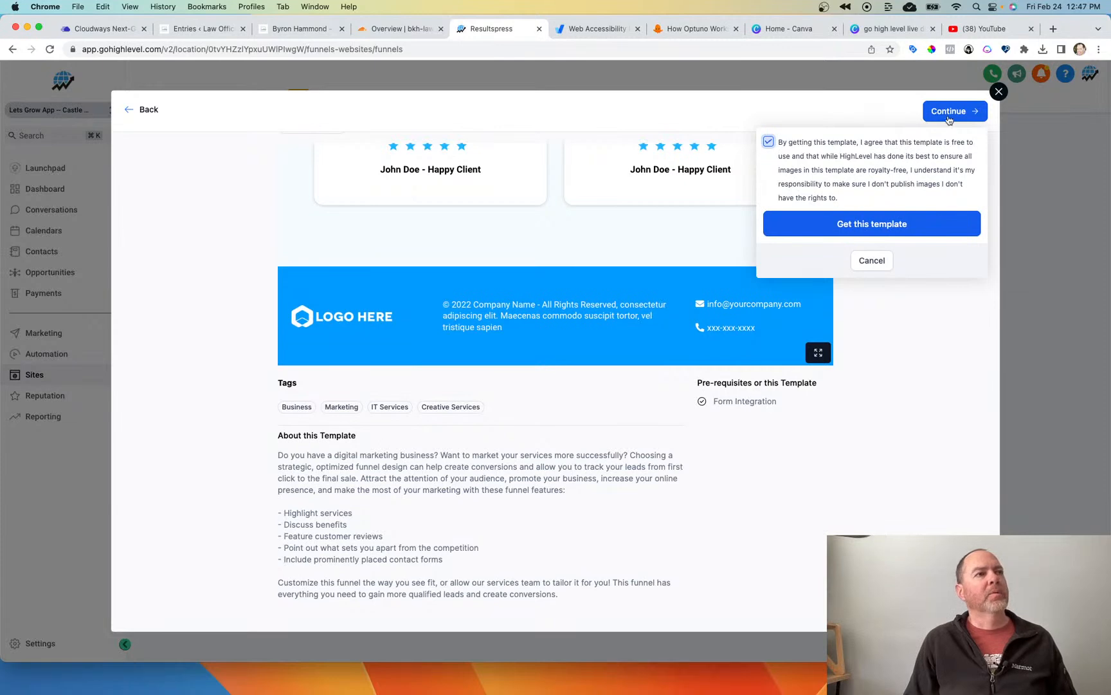
pyautogui.click(886, 230)
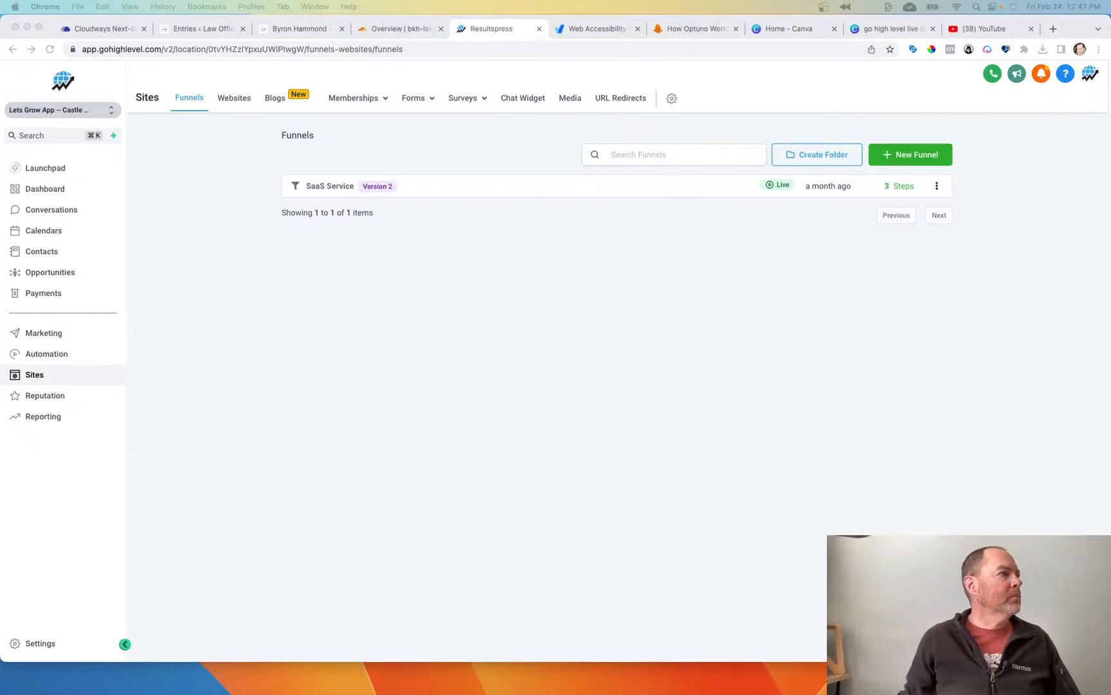
# Step: Start another new funnel from the template library and search all templates for "leads"
pyautogui.click(400, 241)
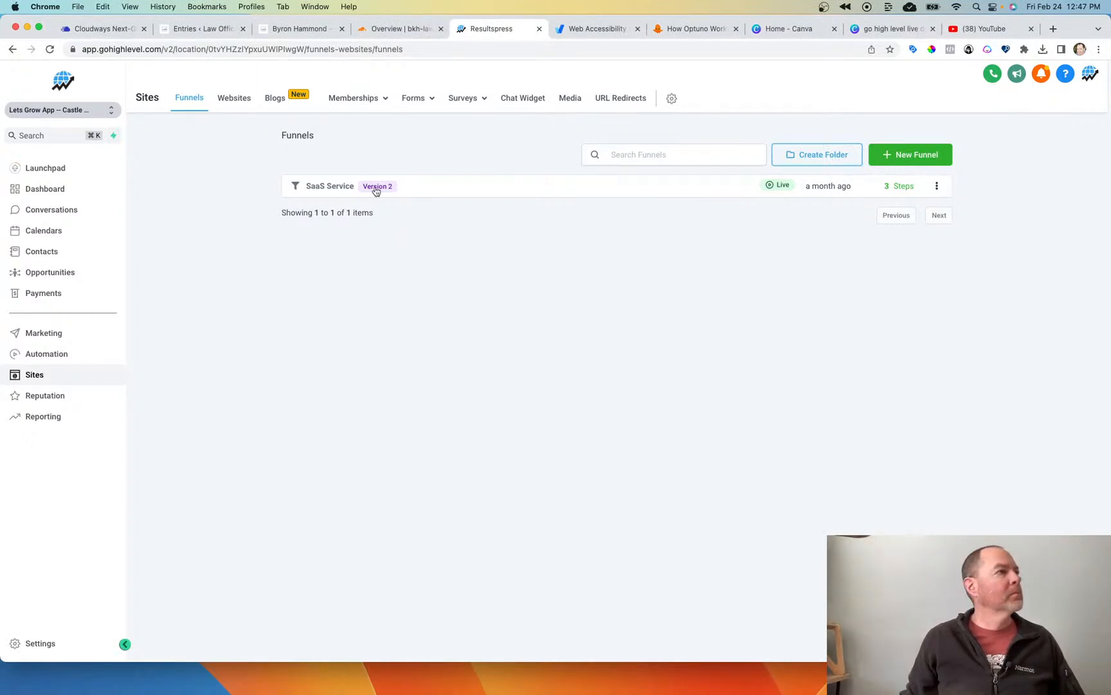
pyautogui.click(918, 159)
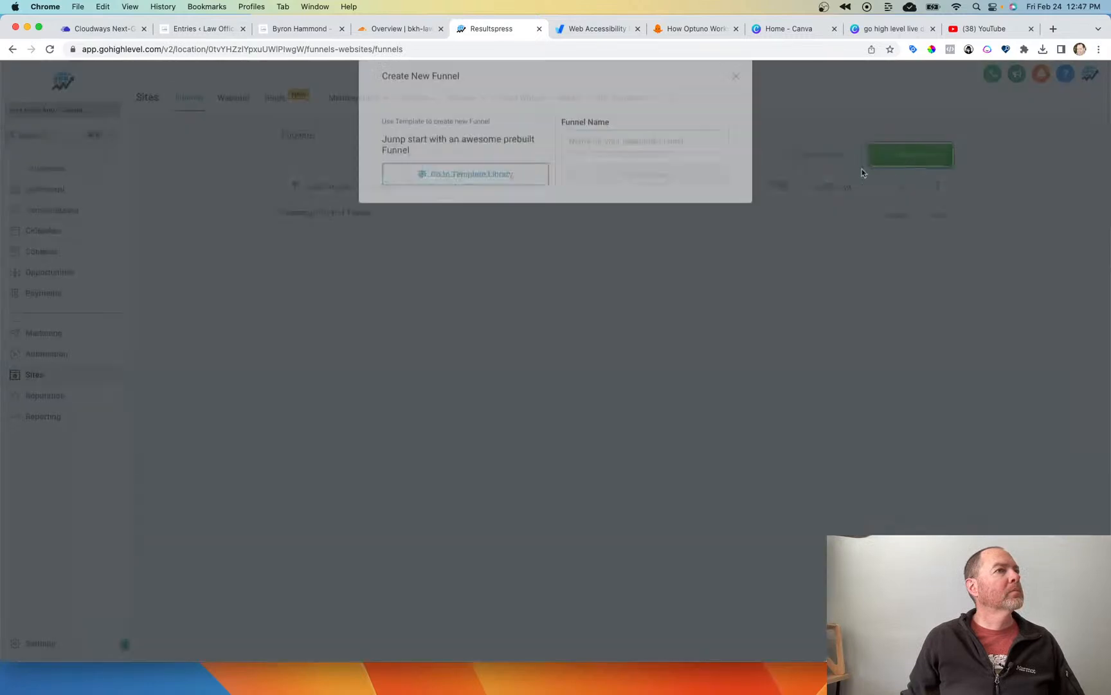
pyautogui.click(476, 195)
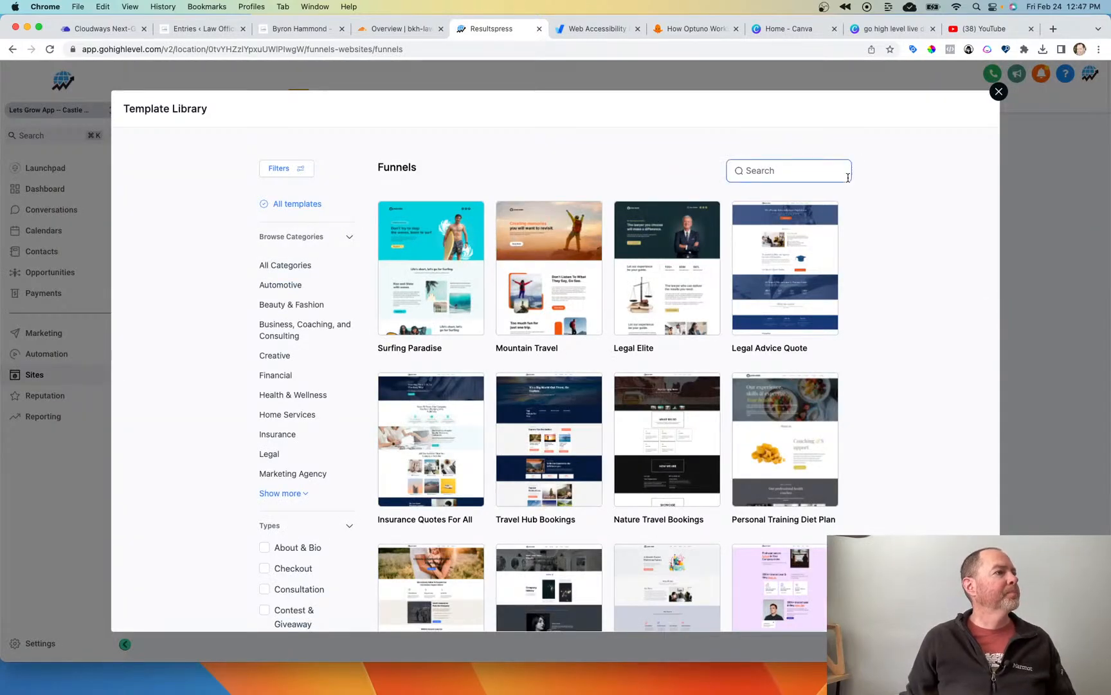
pyautogui.click(804, 171)
pyautogui.write('l')
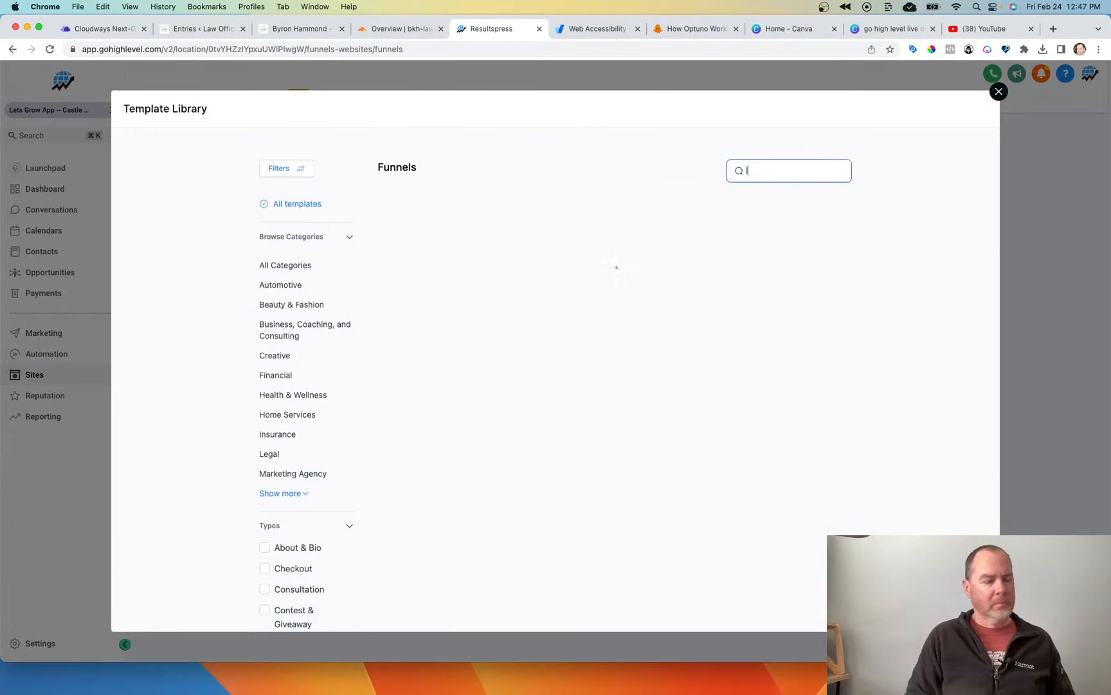
pyautogui.write('eads')
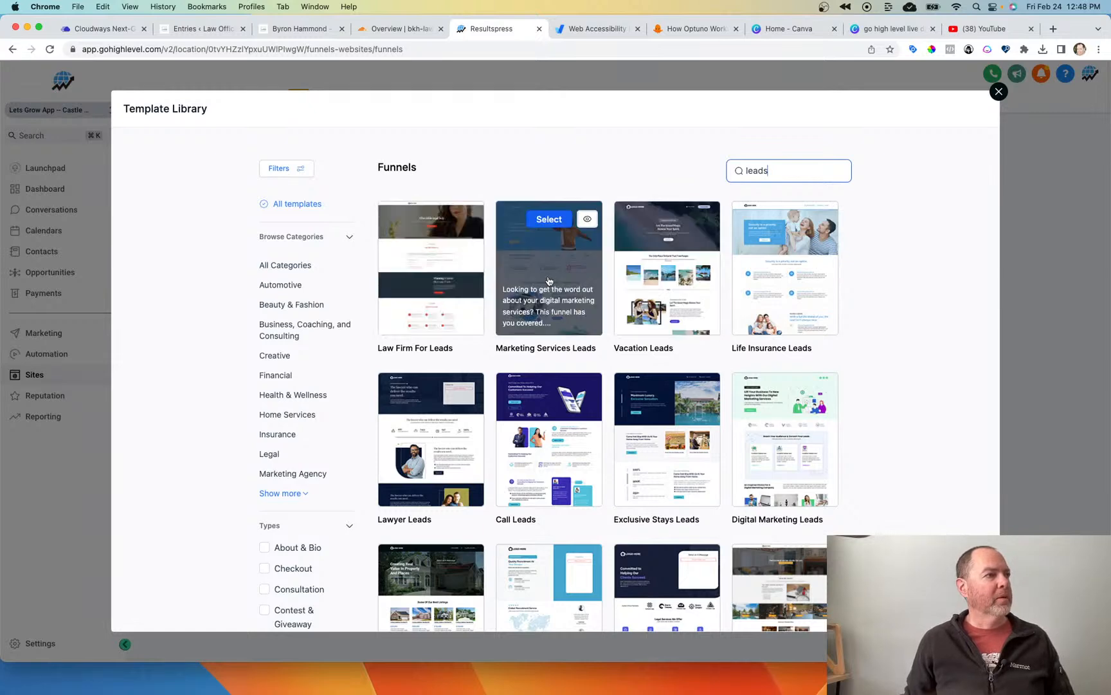
# Step: Select Marketing Services Leads, accept the usage terms, and try once more to get the template
pyautogui.click(557, 222)
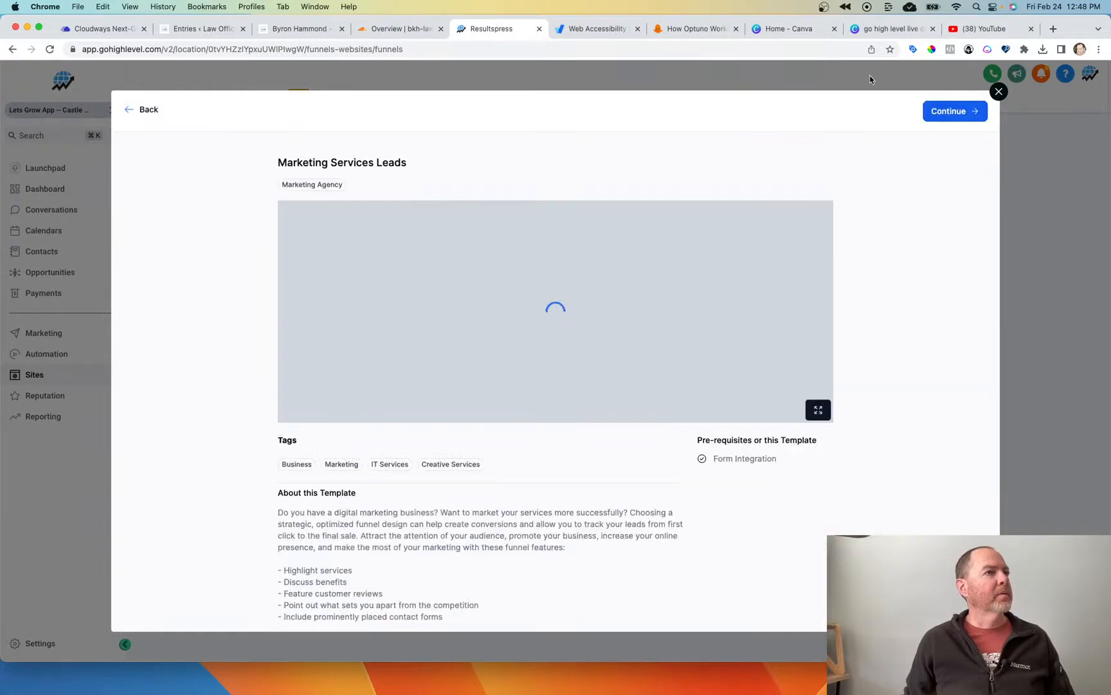
pyautogui.click(946, 112)
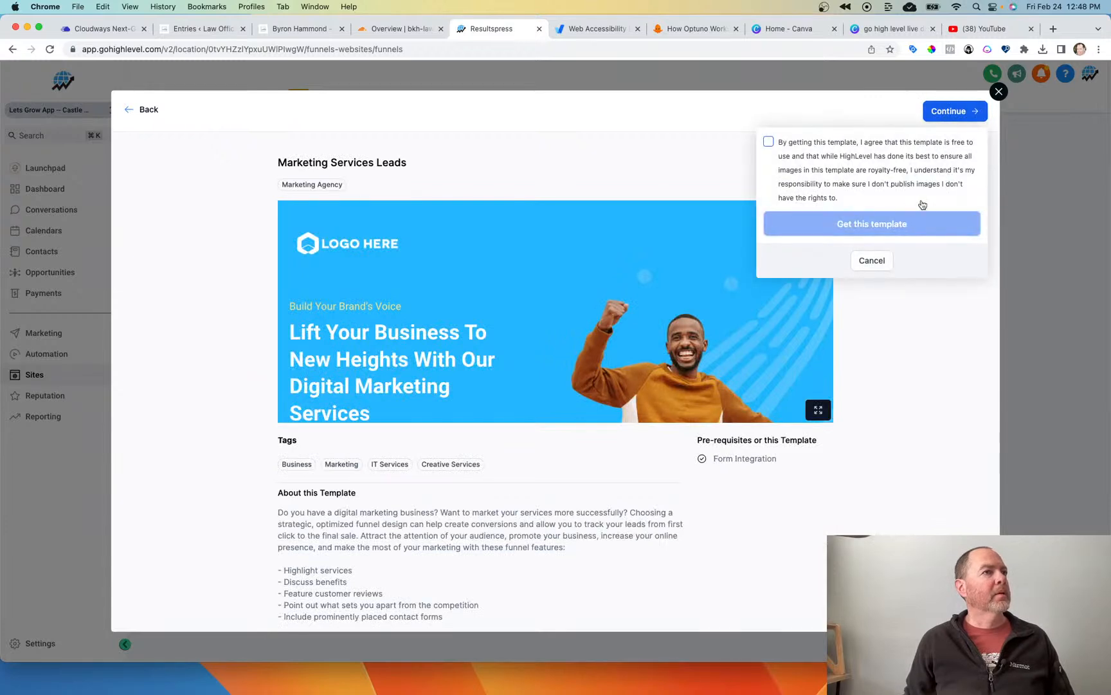
pyautogui.click(769, 142)
pyautogui.click(886, 230)
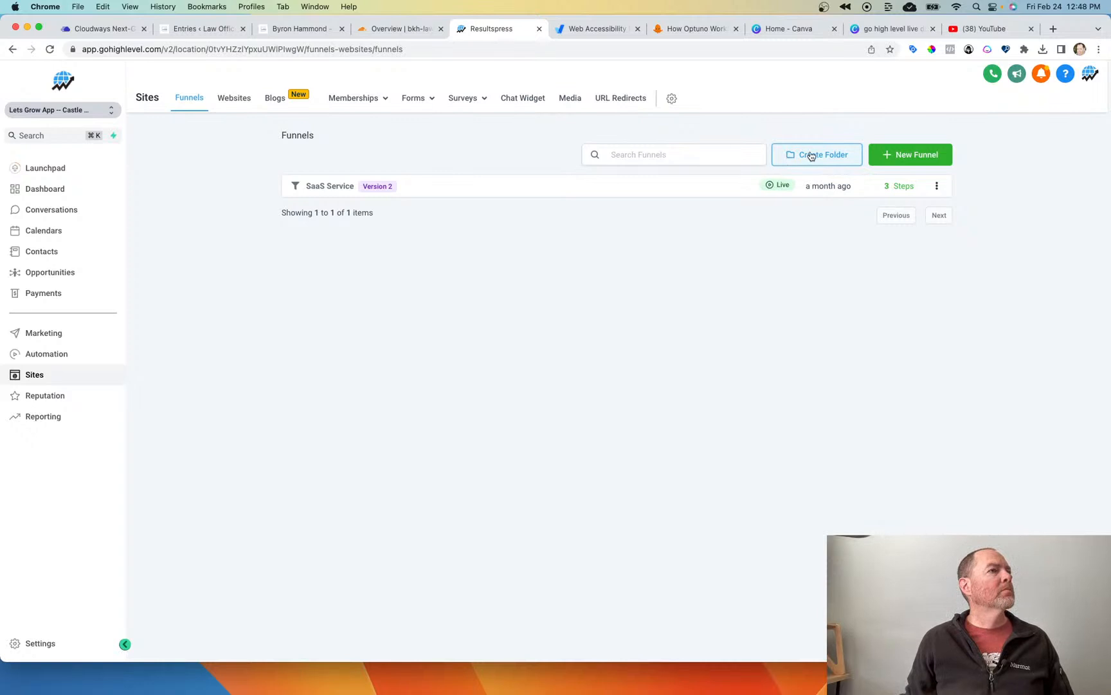
# Step: Reopen the template library for a new funnel and search the funnel templates for "leads"
pyautogui.click(900, 155)
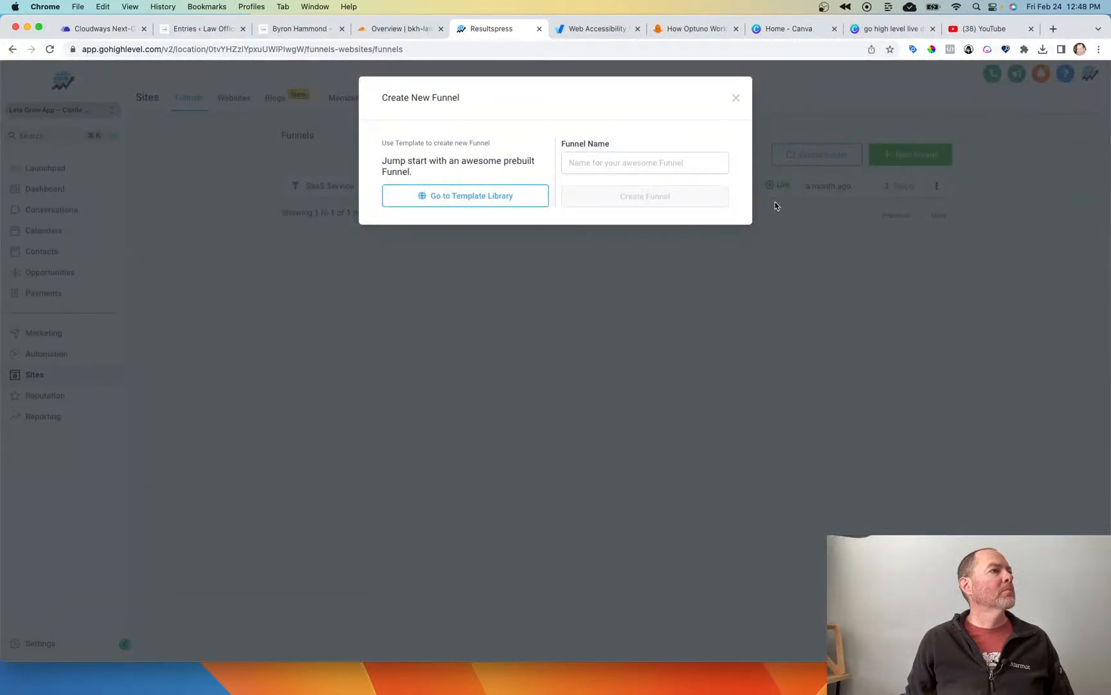
pyautogui.click(469, 198)
pyautogui.moveTo(415, 244)
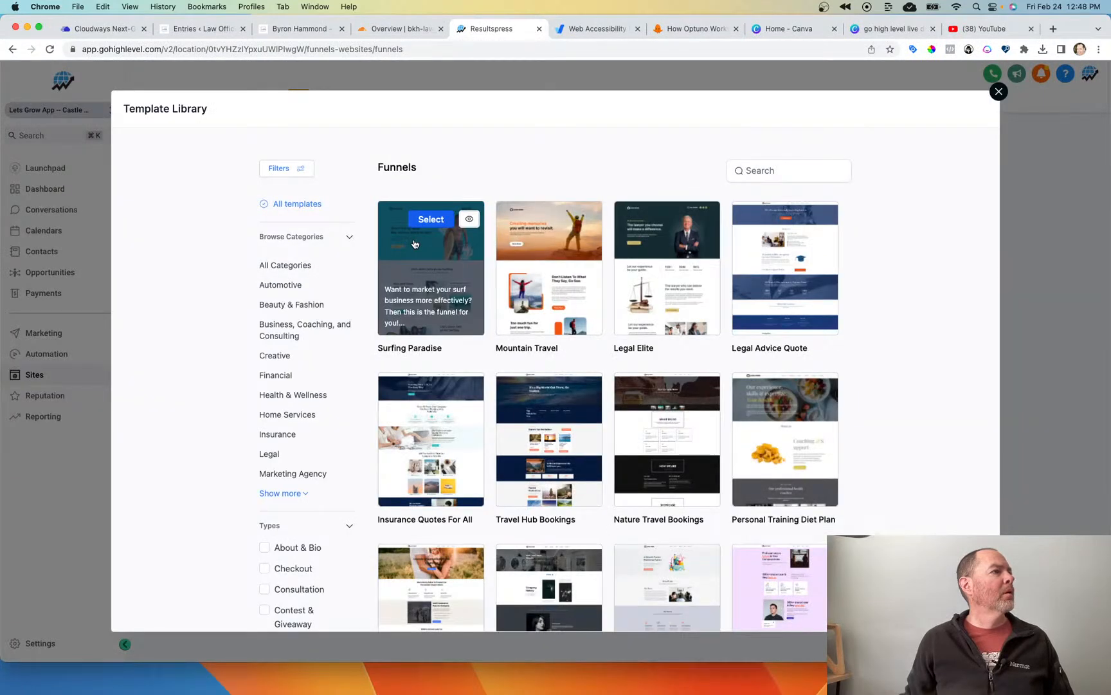
pyautogui.click(759, 171)
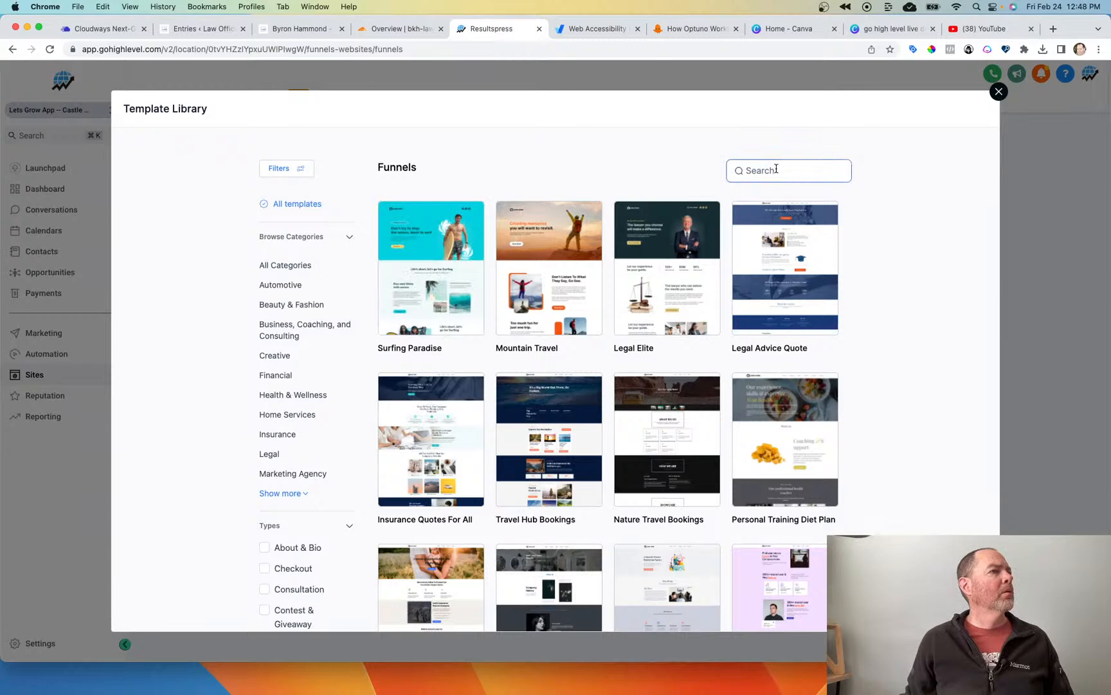
pyautogui.write('leads')
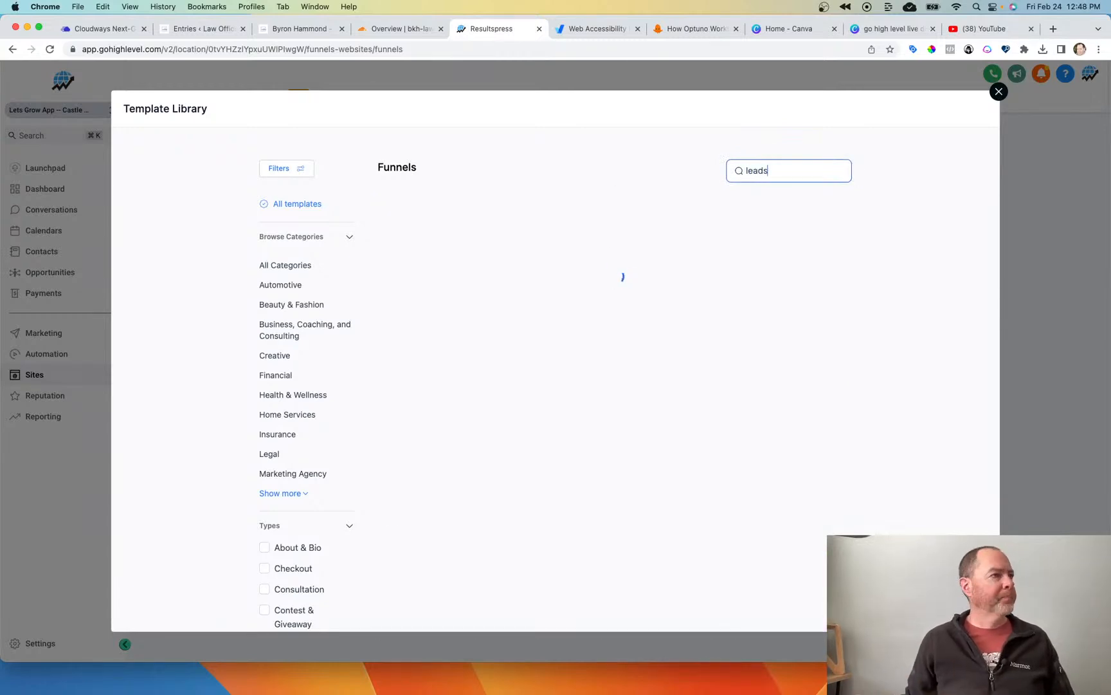
# Step: Select the SaaS Leads template from the search results, accept the image usage terms, and get the template
pyautogui.moveTo(666, 227)
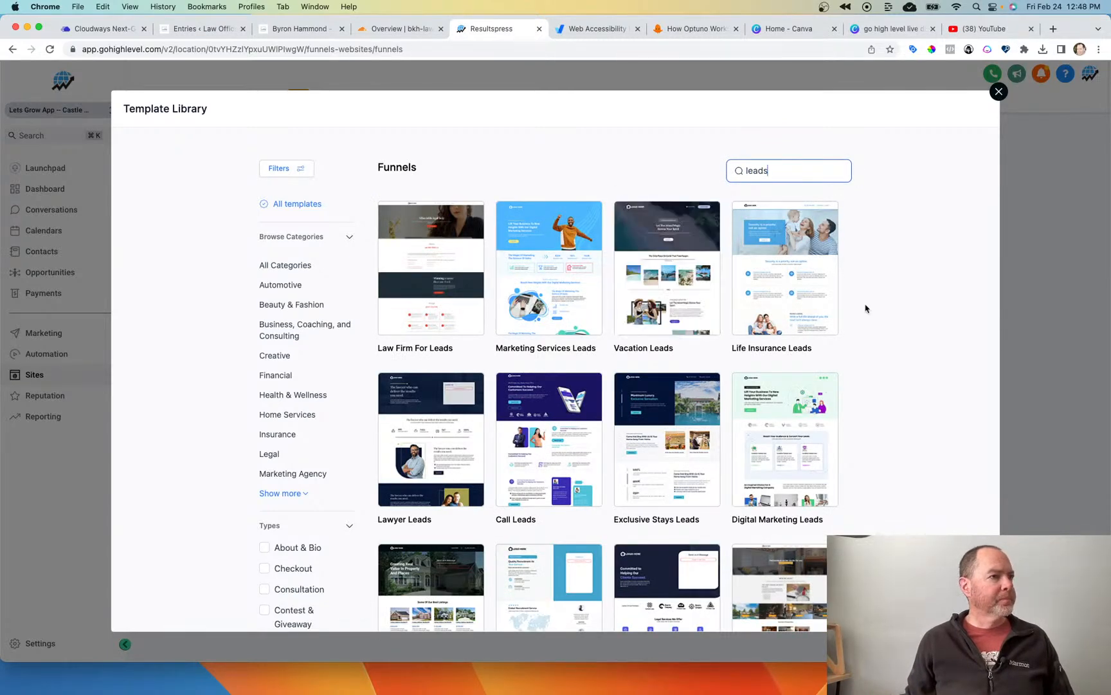
pyautogui.scroll(-5, 844, 308)
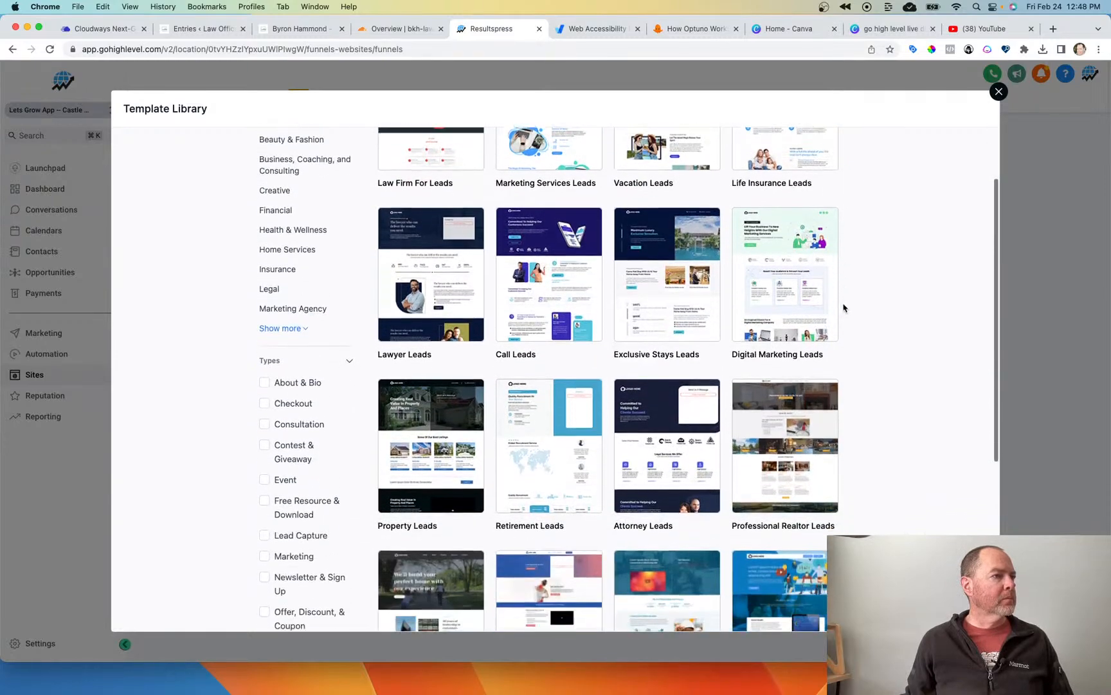
pyautogui.scroll(-3, 844, 308)
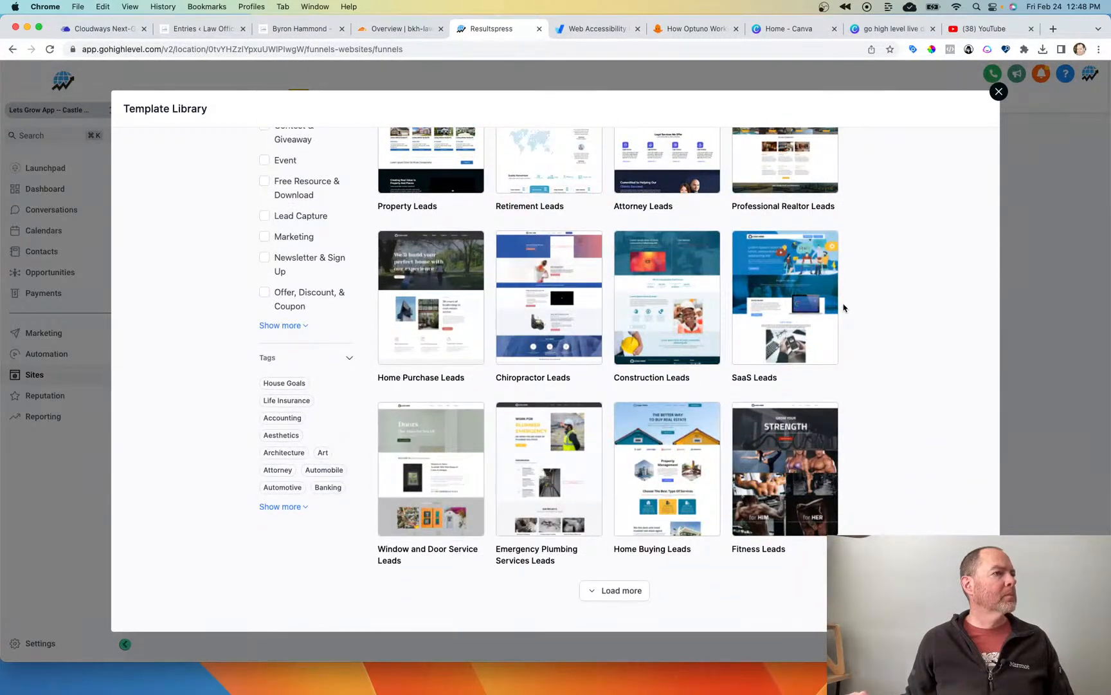
pyautogui.click(789, 300)
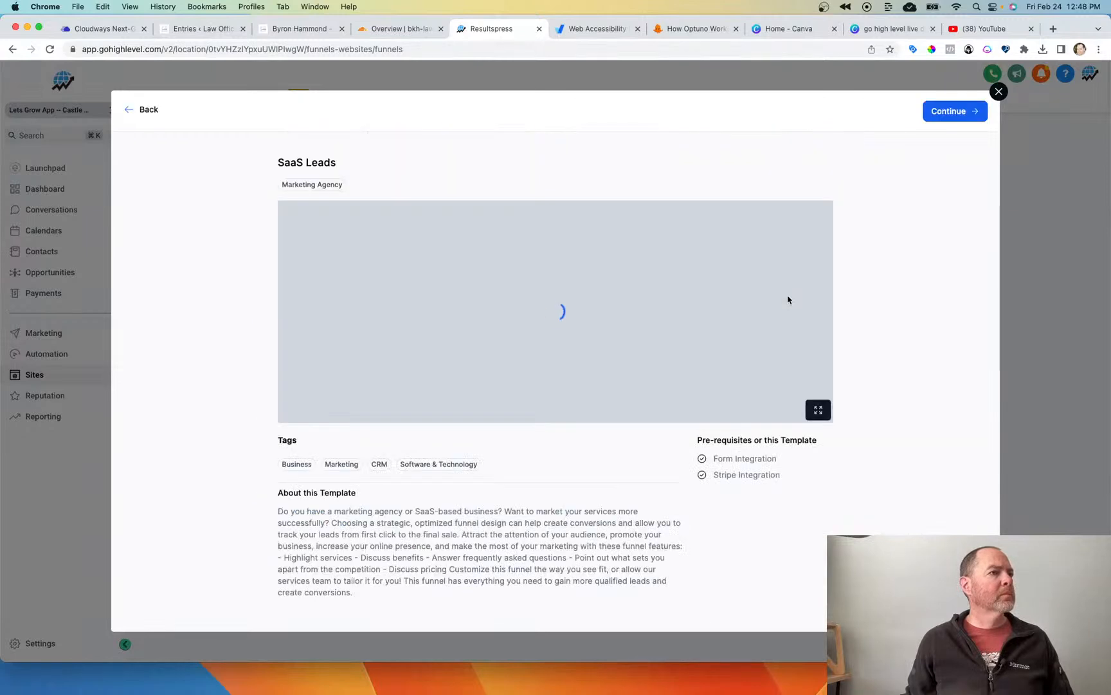
pyautogui.click(948, 114)
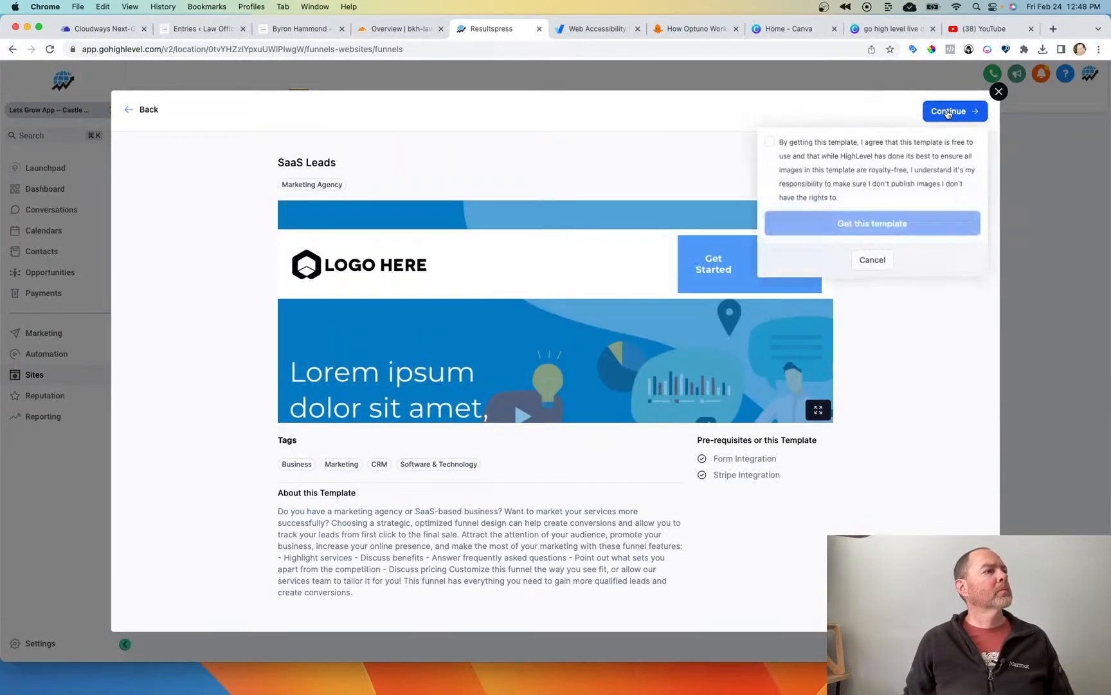
pyautogui.click(768, 141)
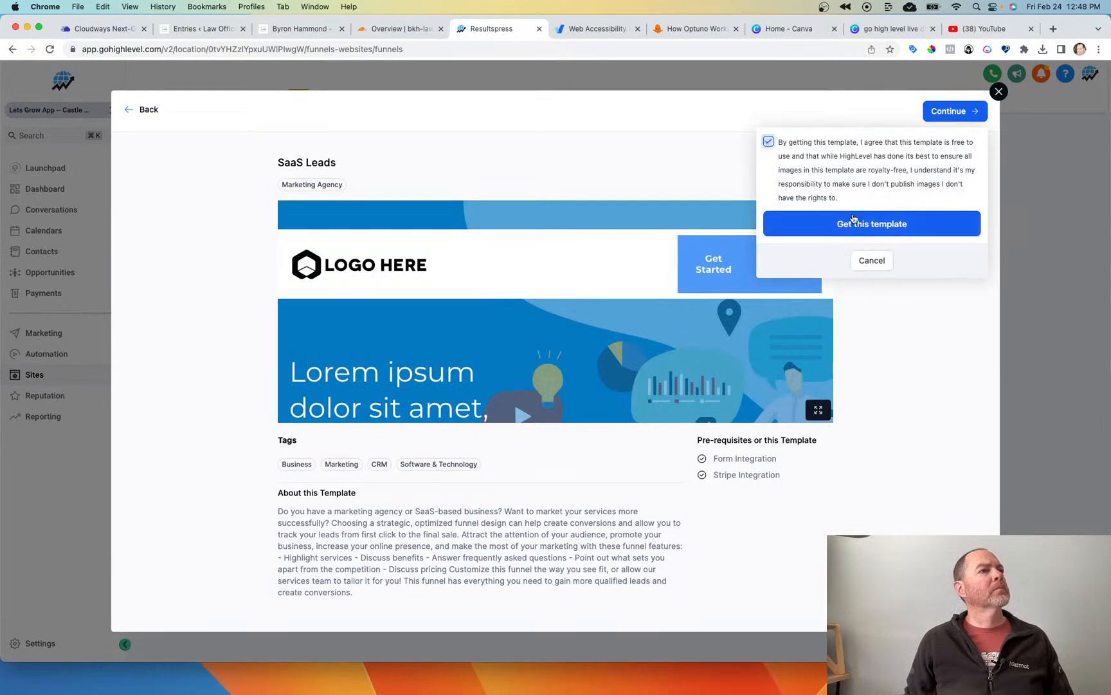
pyautogui.click(872, 226)
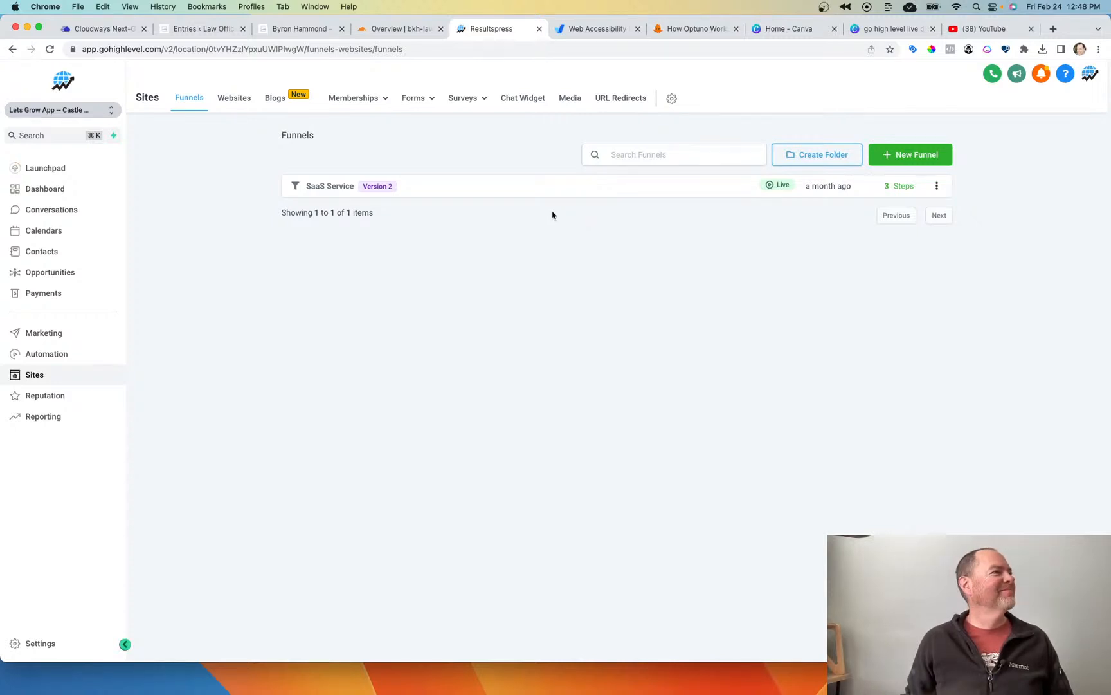
# Step: Refresh the funnel list and open the Home page of the newer Marketing Services Leads funnel in the page builder
pyautogui.click(233, 100)
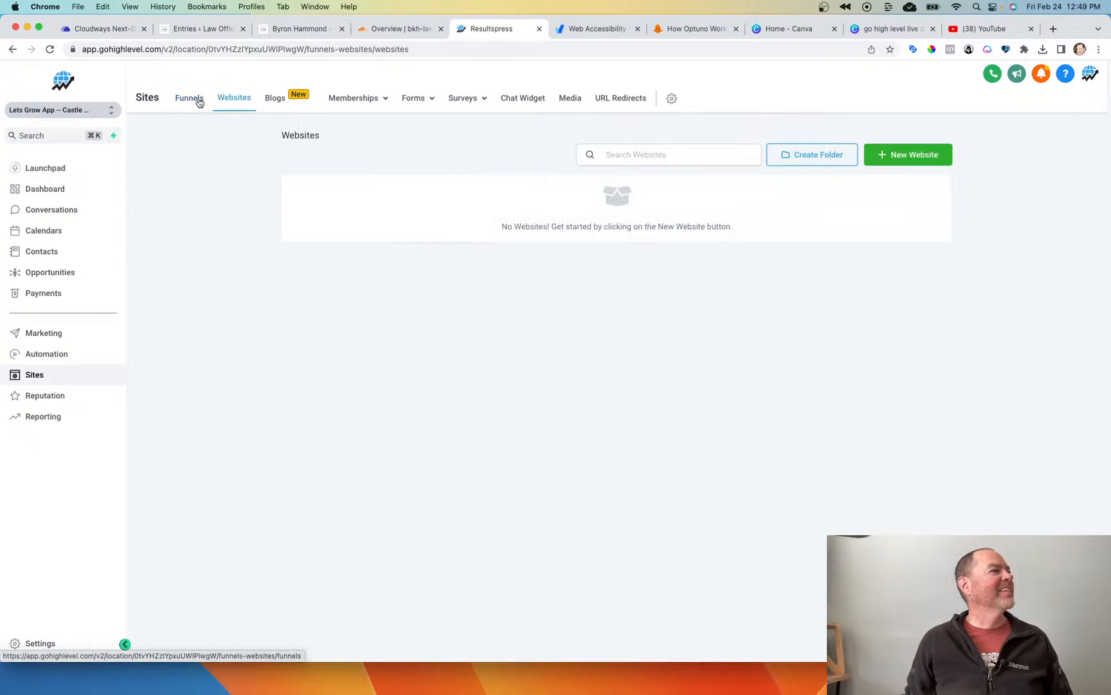
pyautogui.click(199, 101)
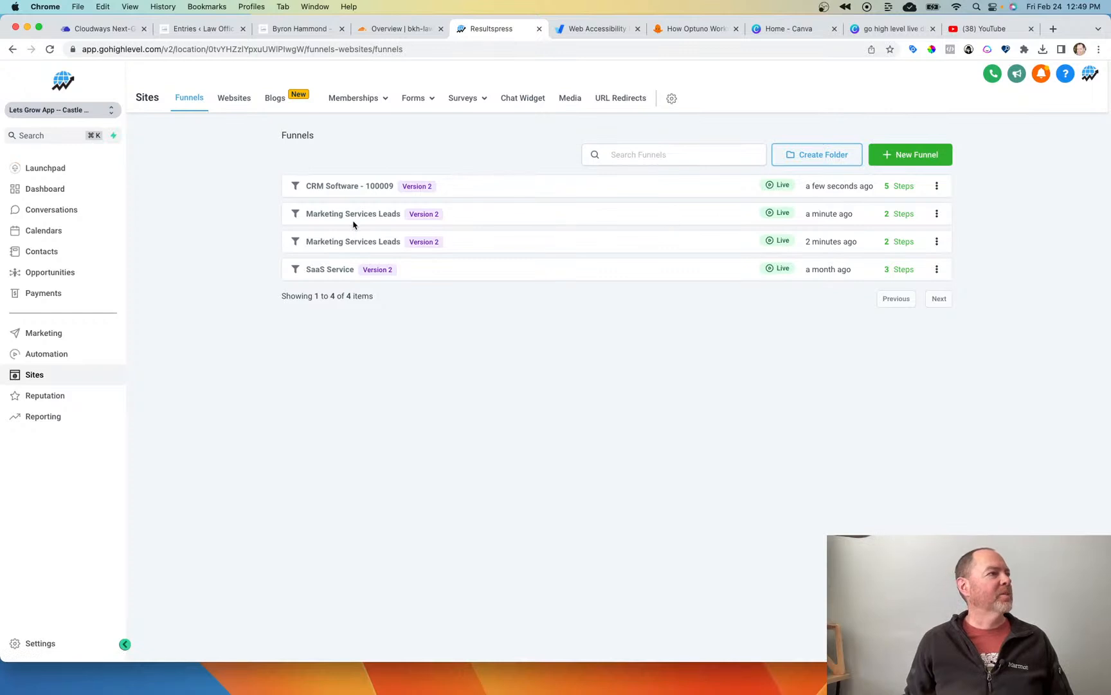
pyautogui.click(377, 217)
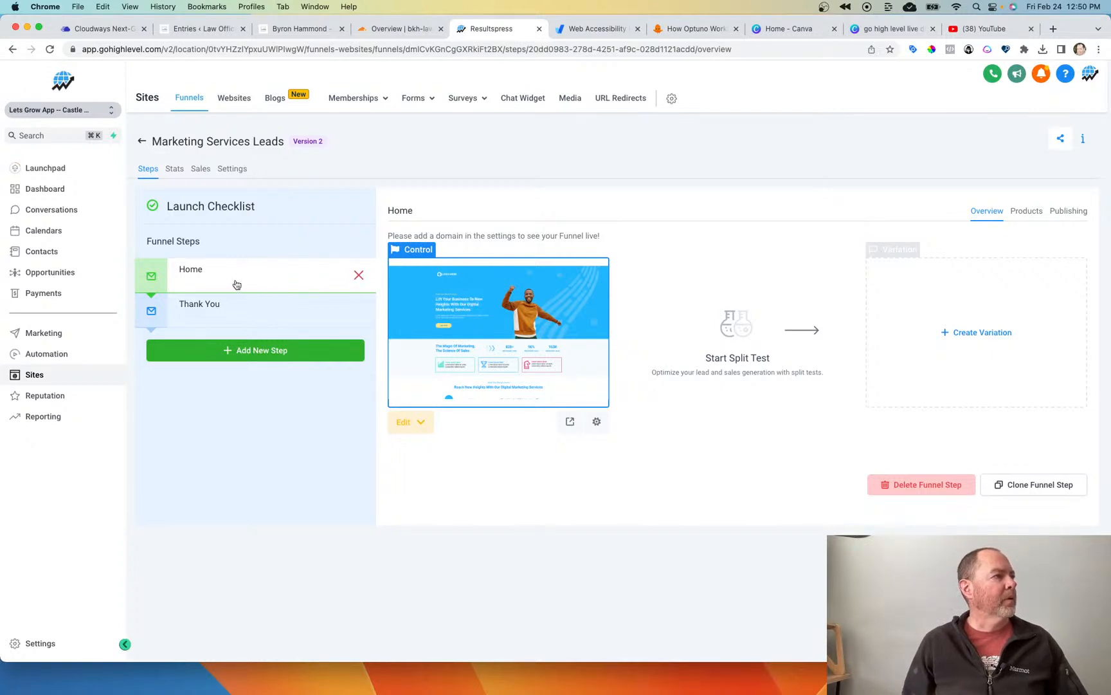
pyautogui.click(478, 406)
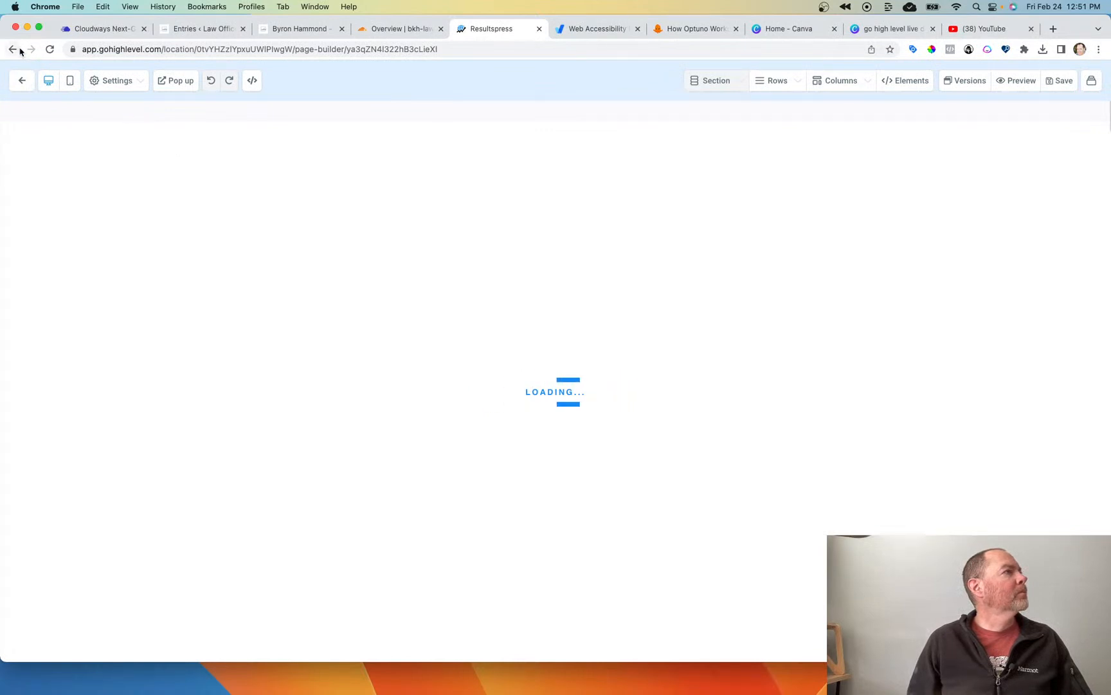
pyautogui.click(50, 49)
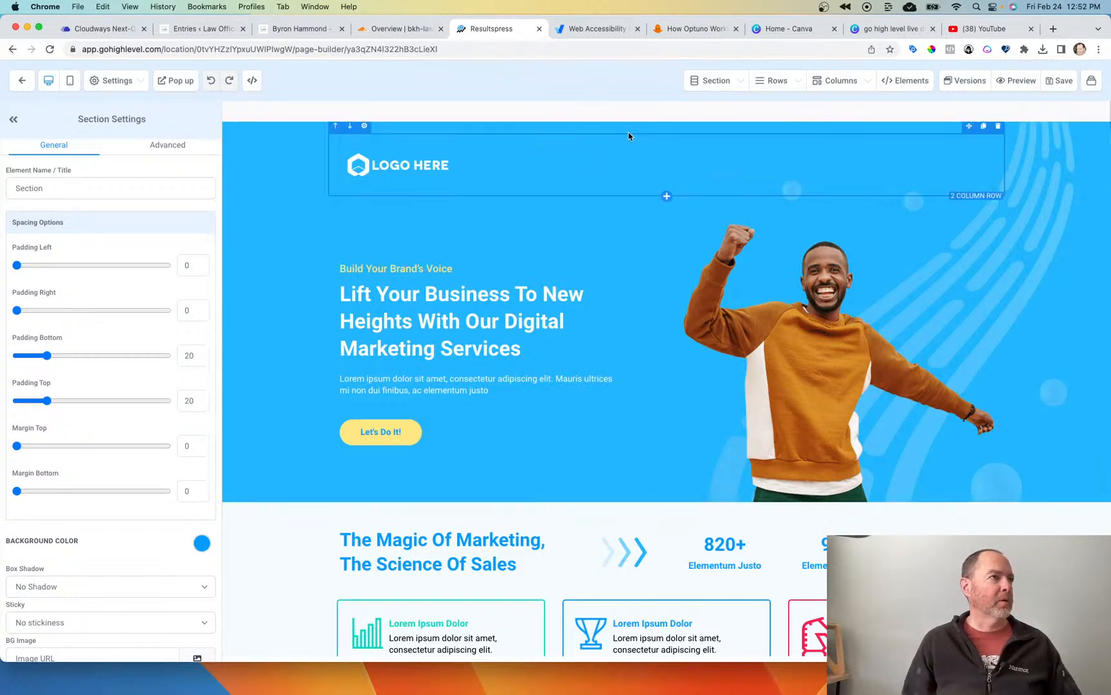
# Step: Examine the hero section's spacing, background color and background image settings
pyautogui.click(288, 130)
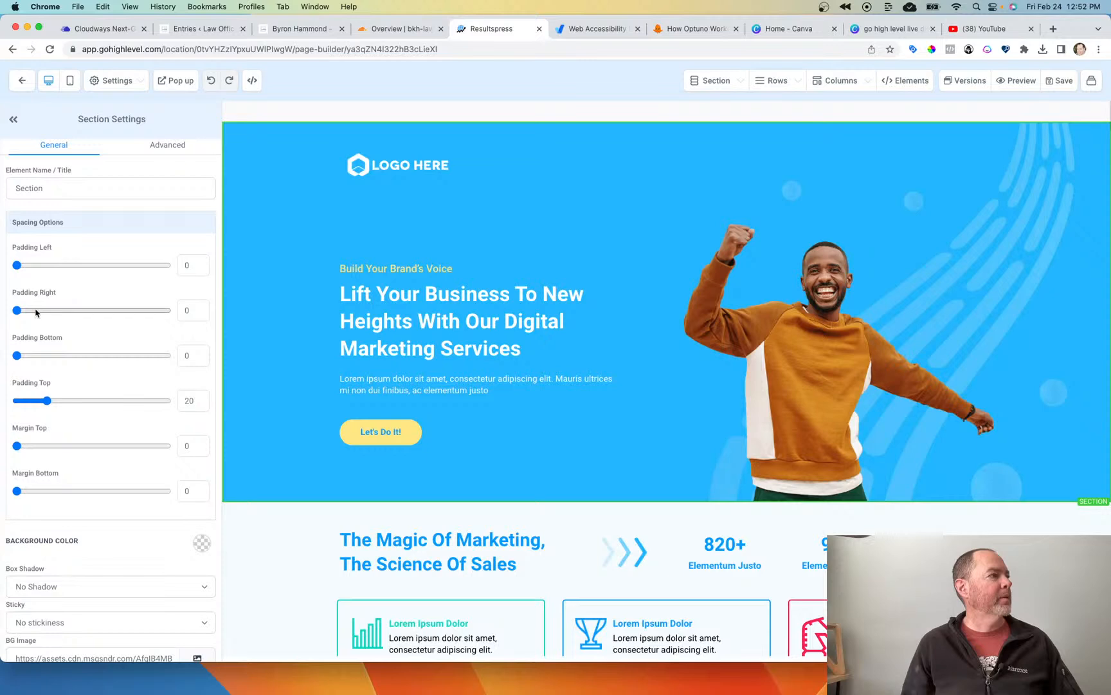
pyautogui.moveTo(18, 310)
pyautogui.mouseDown()
pyautogui.moveTo(132, 313)
pyautogui.moveTo(2, 321)
pyautogui.mouseUp()
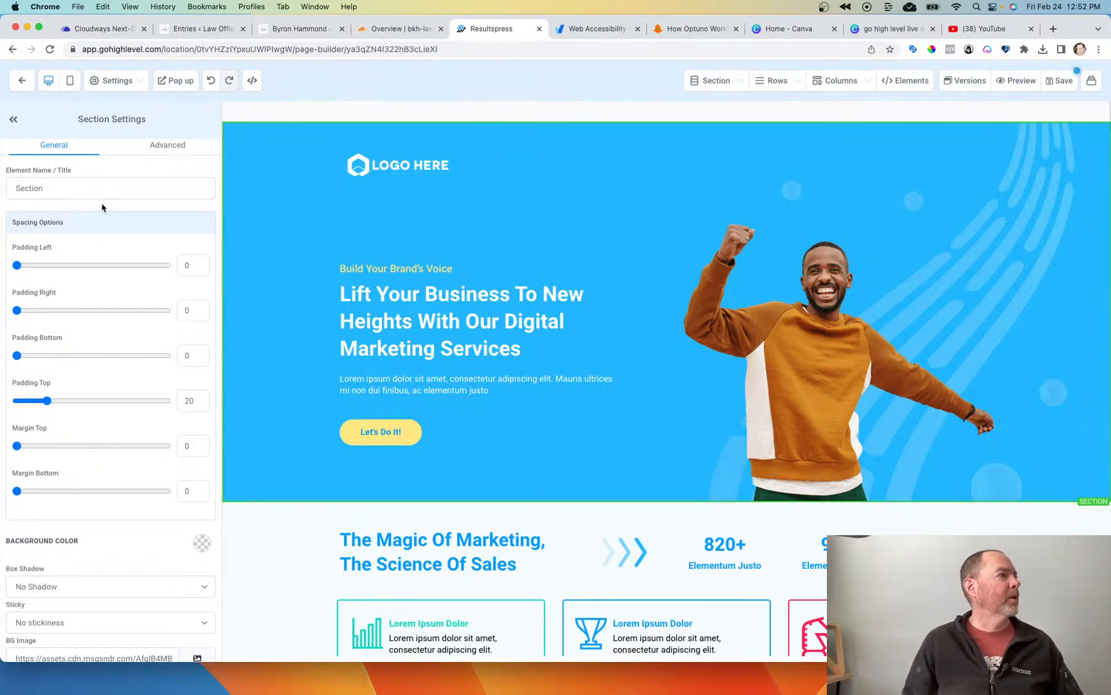
pyautogui.scroll(-4, 94, 330)
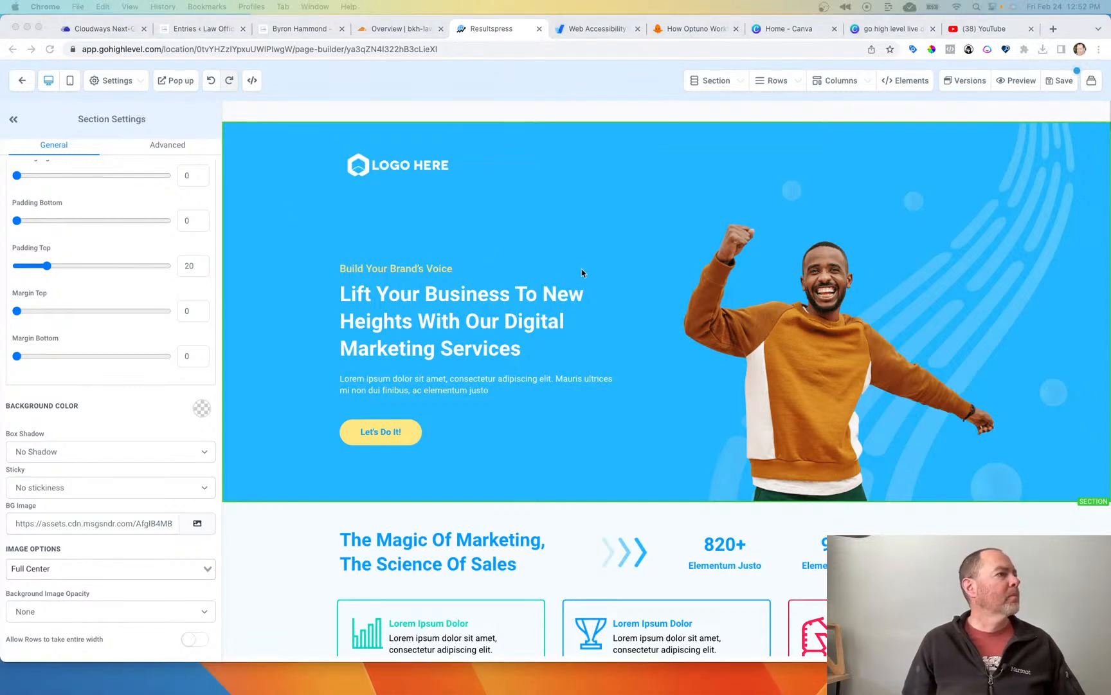
# Step: Delete the placeholder logo image from the hero section and change the subheadline to "Get Your Very Own SAAS Company"
pyautogui.click(422, 170)
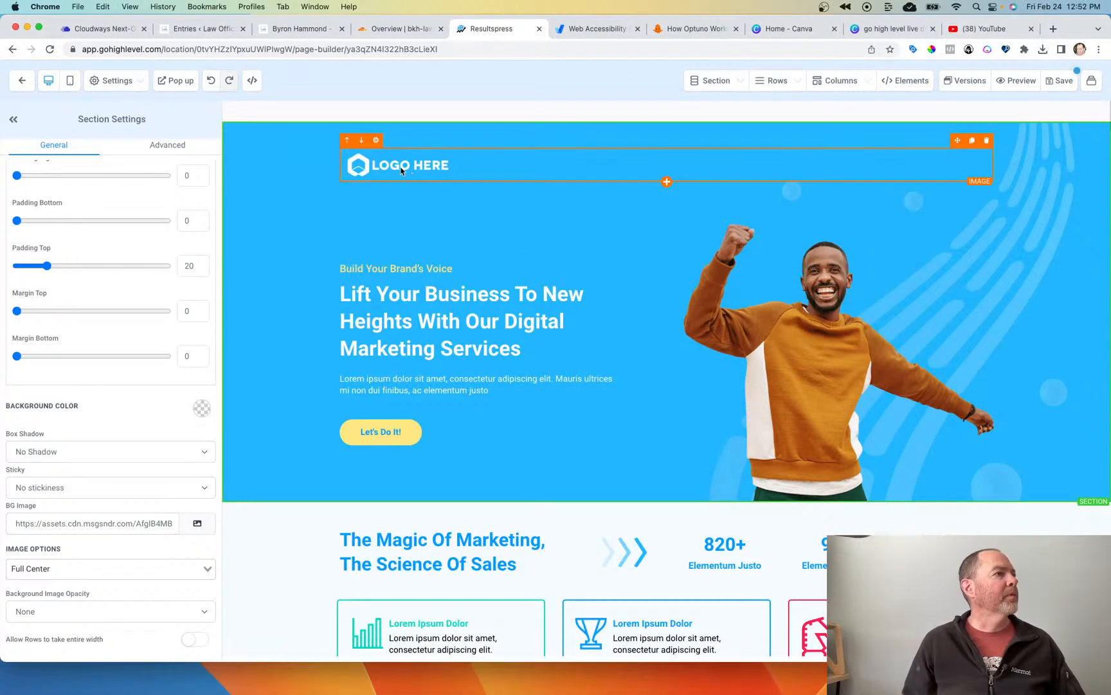
pyautogui.click(986, 140)
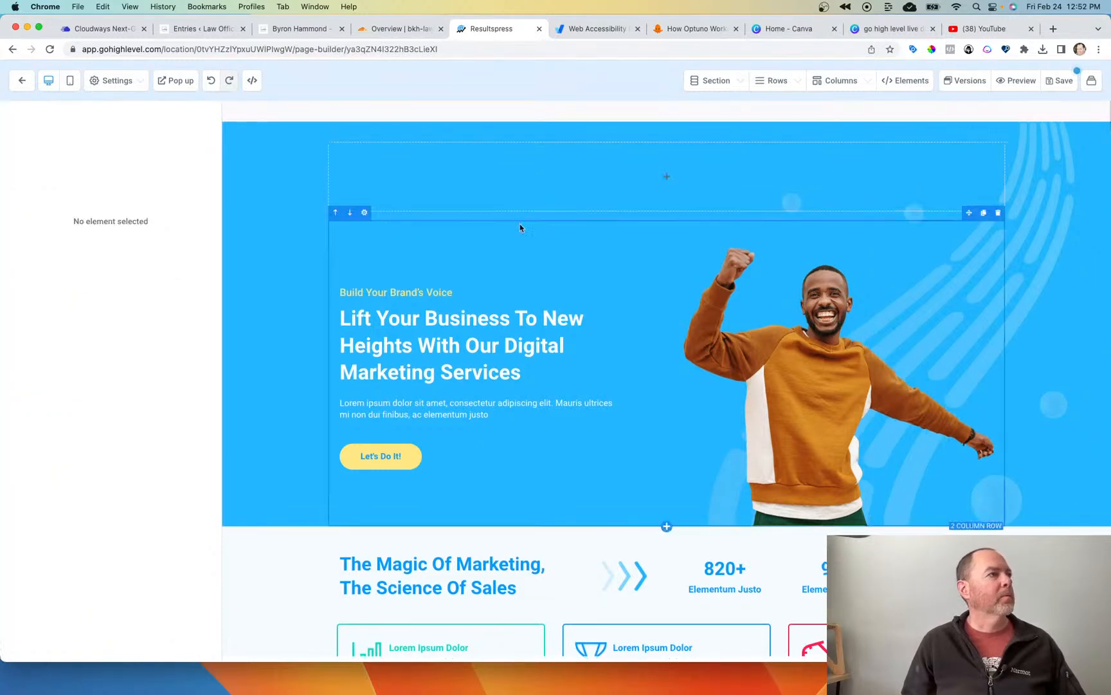
pyautogui.click(262, 288)
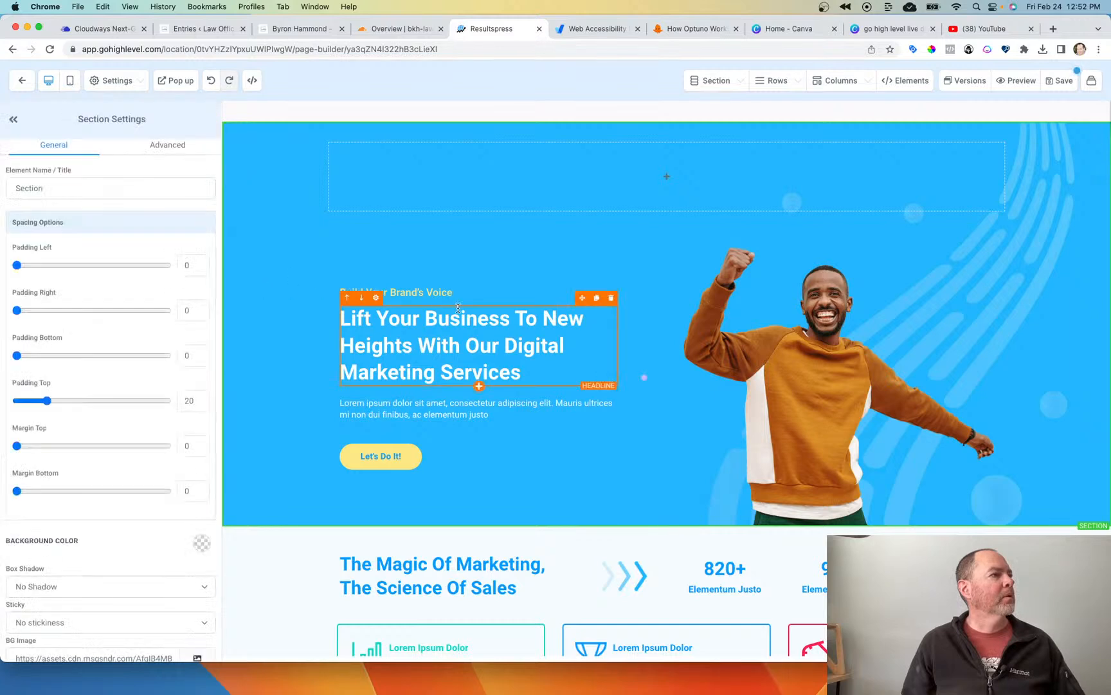
pyautogui.tripleClick(422, 295)
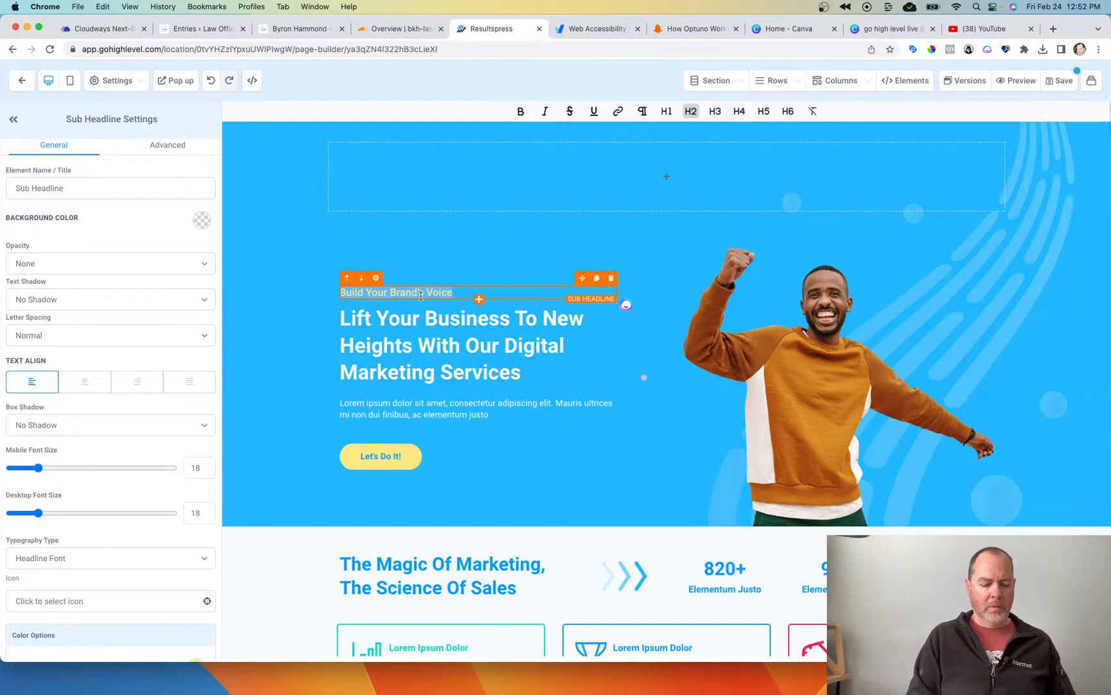
pyautogui.write('Get Your Ver')
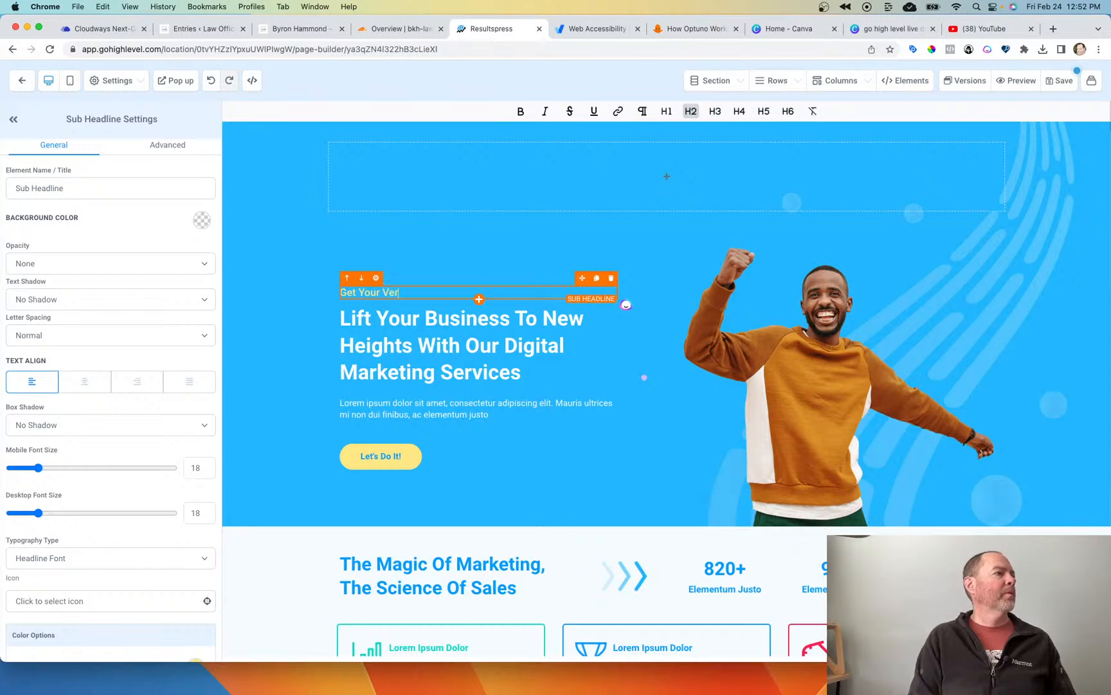
pyautogui.write('y Own SAAS Company')
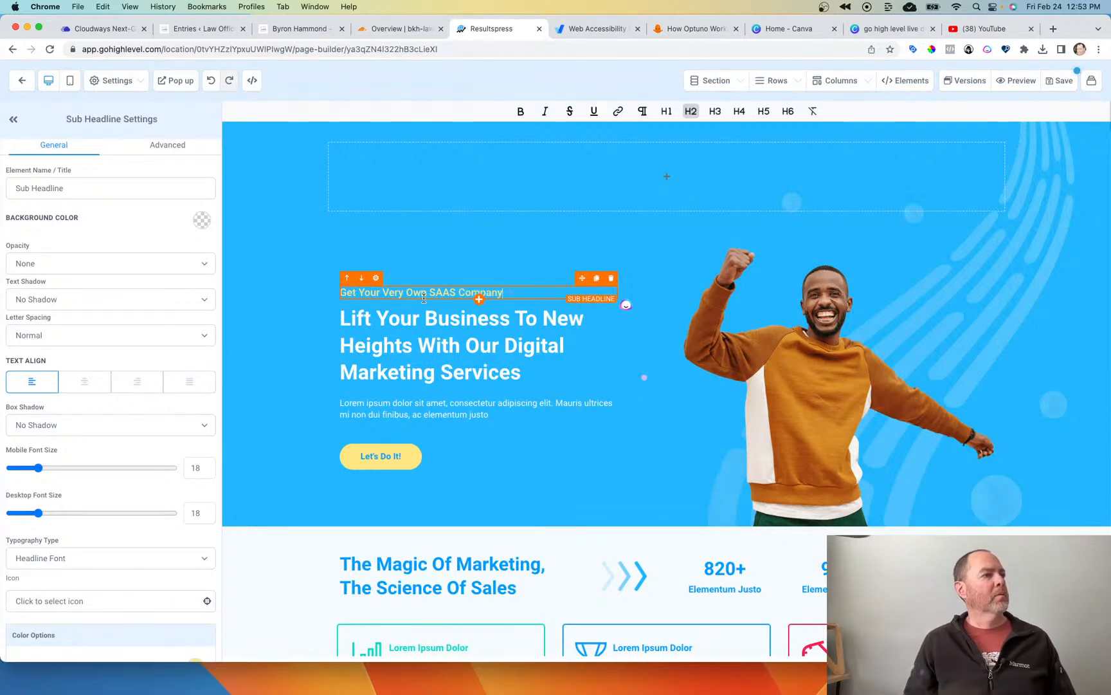
# Step: Replace the hero headline text with "Start Today and Sell Tomorrow"
pyautogui.click(424, 341)
pyautogui.tripleClick(424, 341)
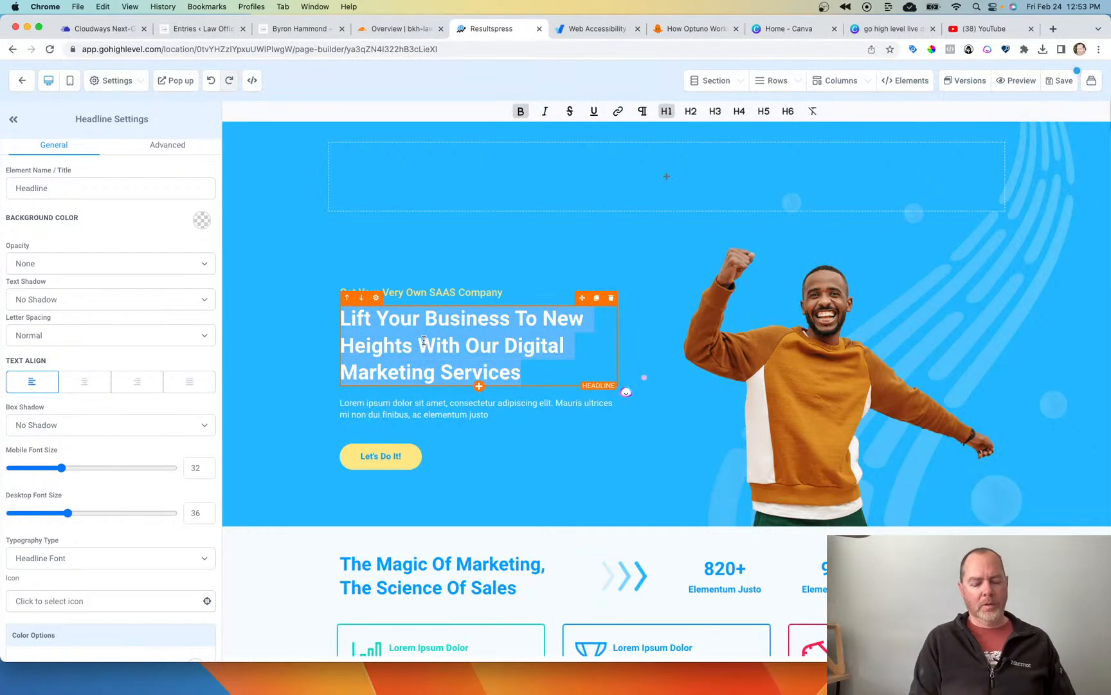
pyautogui.write('STart')
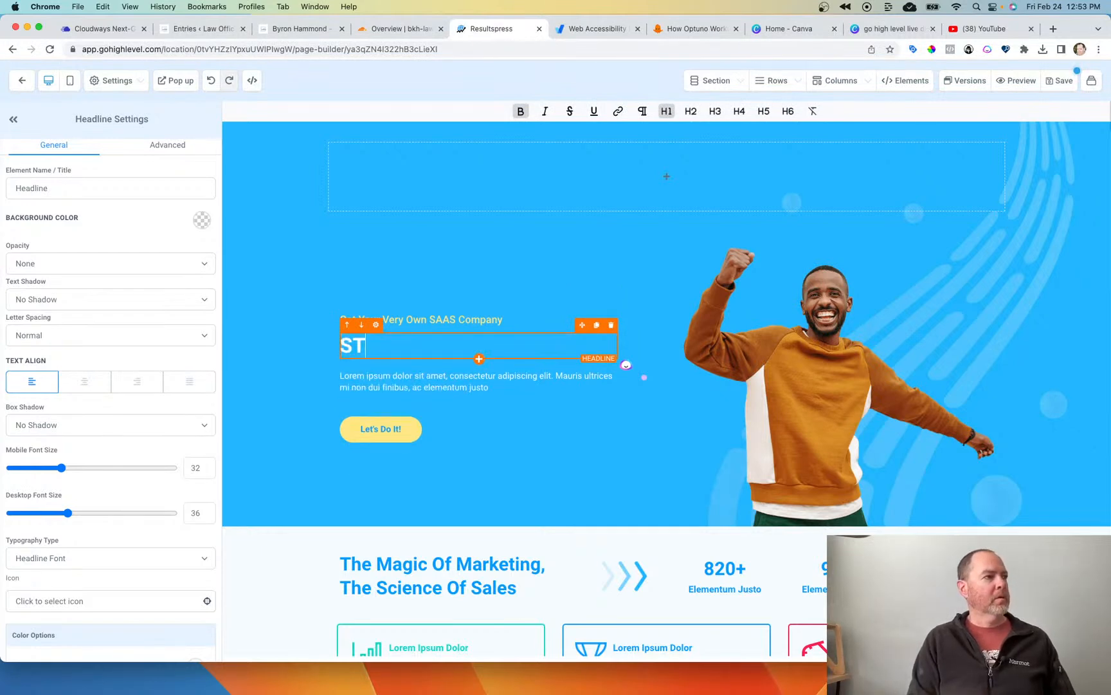
pyautogui.press('BackSpace')
pyautogui.press('BackSpace')
pyautogui.press('BackSpace')
pyautogui.press('BackSpace')
pyautogui.write('tart Today')
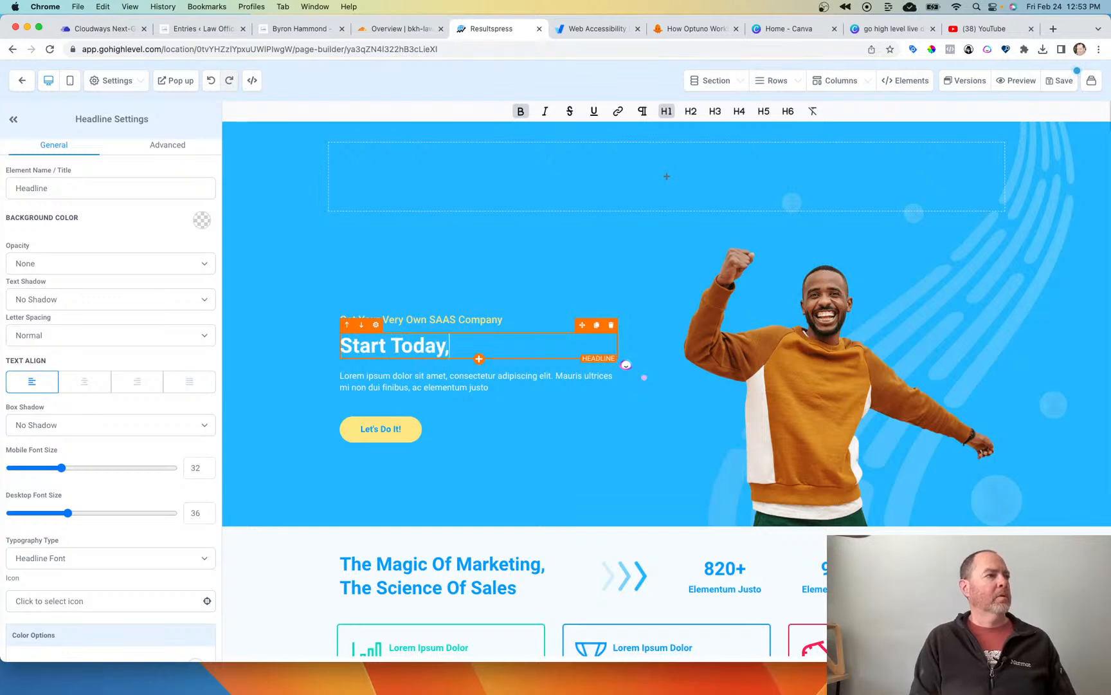
pyautogui.write(' and Sell T')
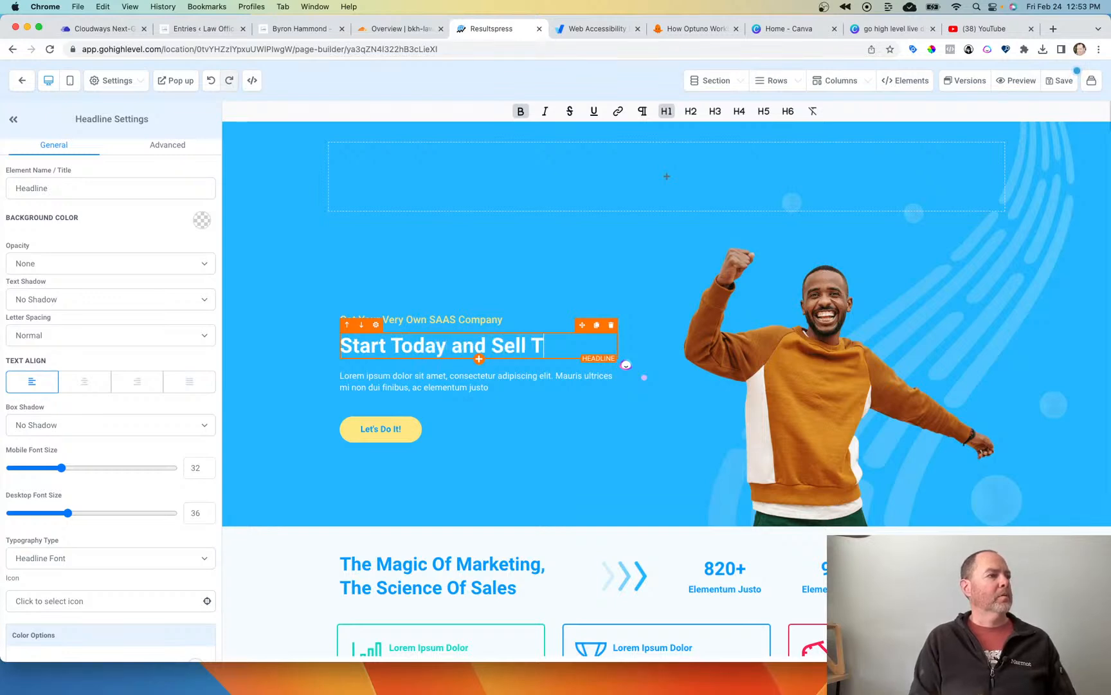
pyautogui.write('omorrow')
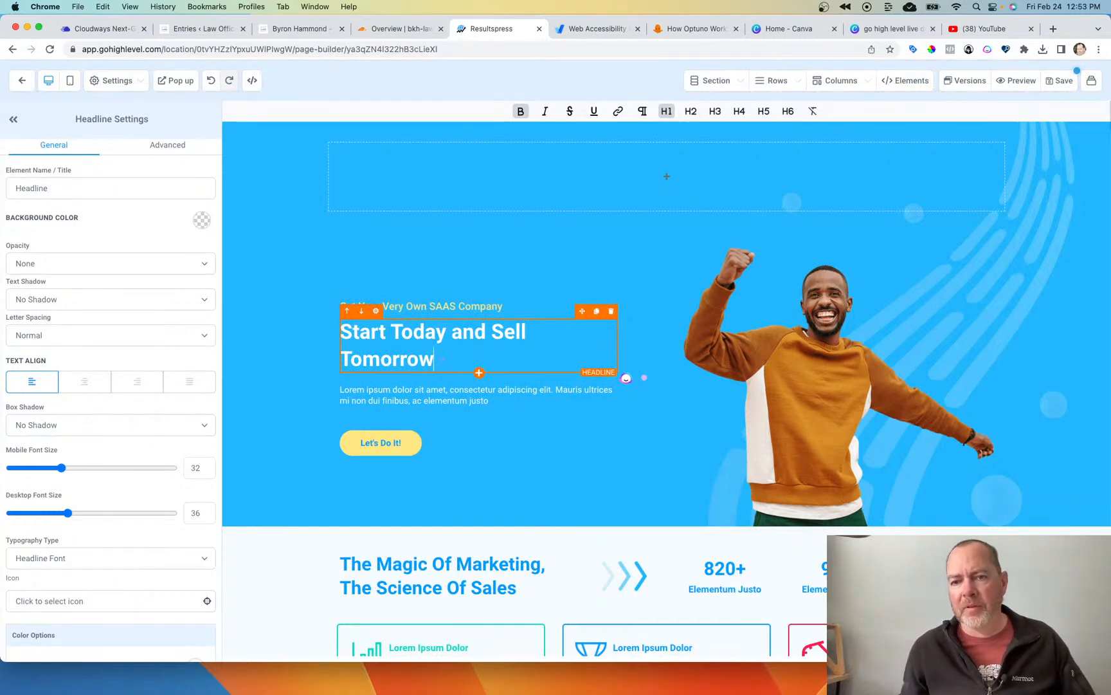
# Step: Delete the lorem ipsum paragraph between the hero headline and the "Let's Do It!" button
pyautogui.click(400, 389)
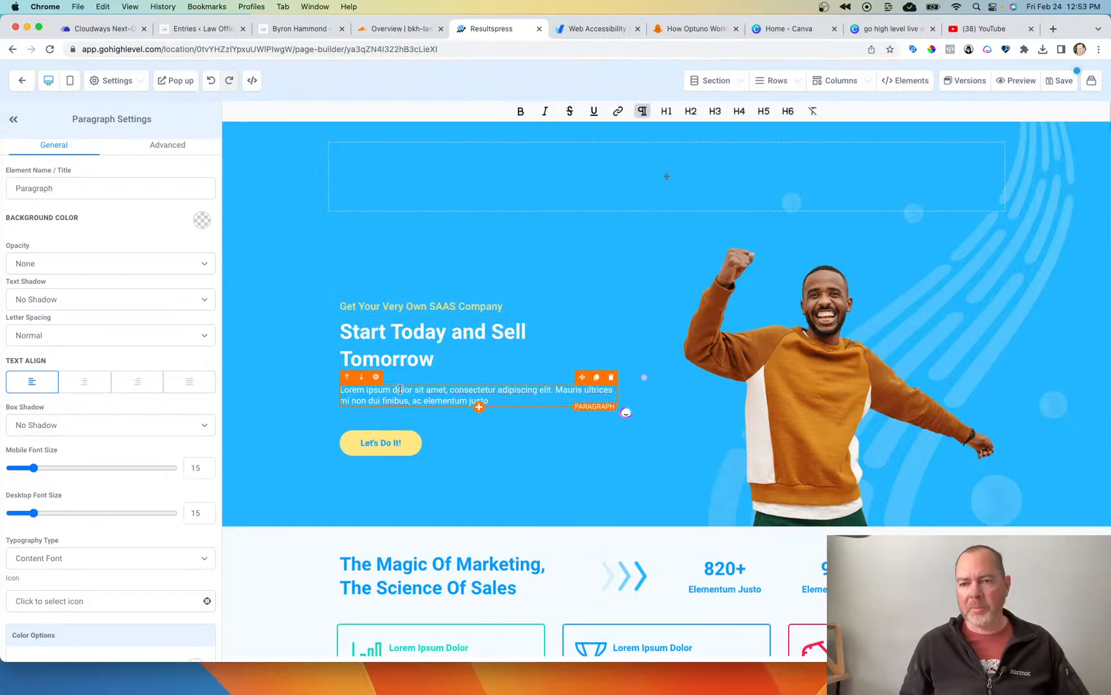
pyautogui.click(416, 391)
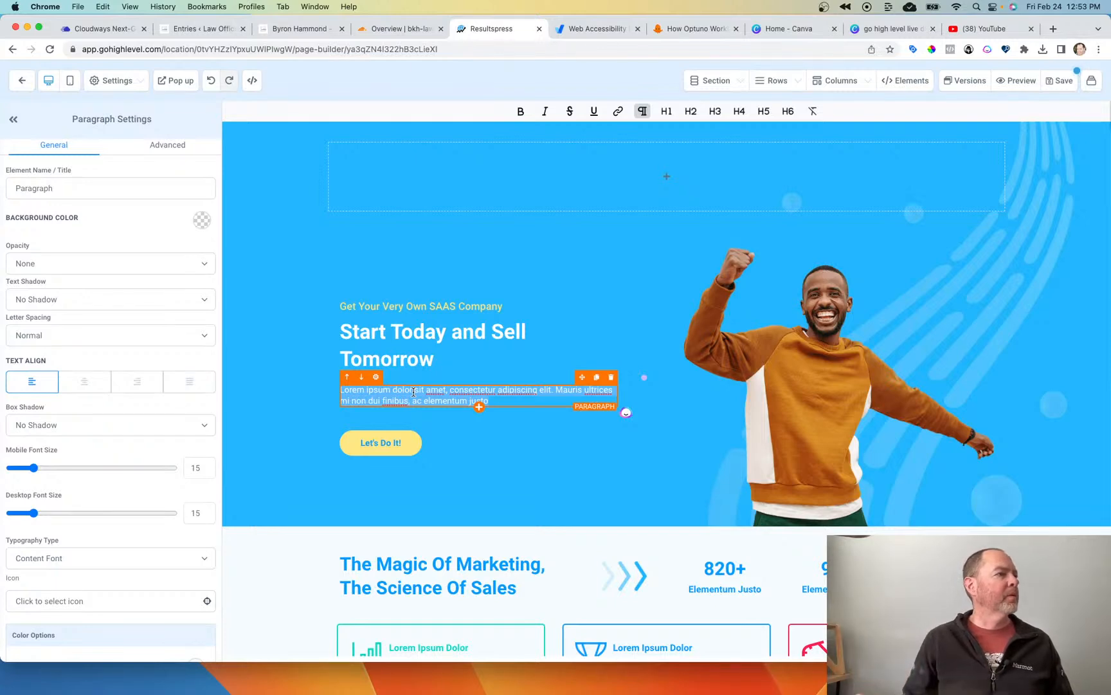
pyautogui.click(611, 377)
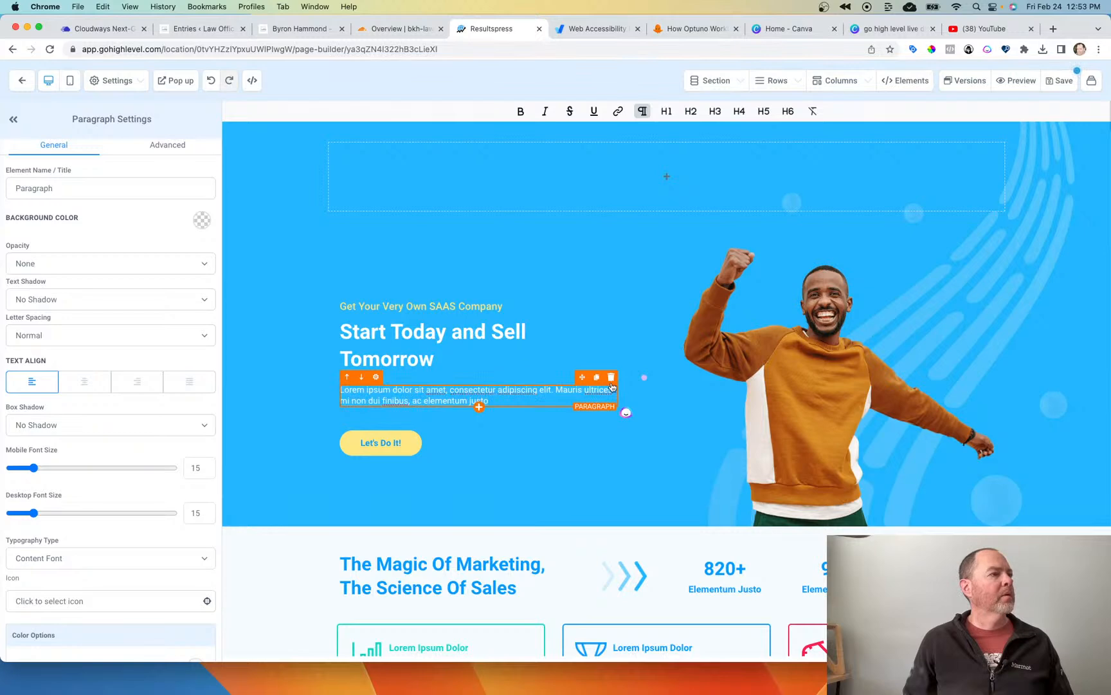
pyautogui.click(776, 379)
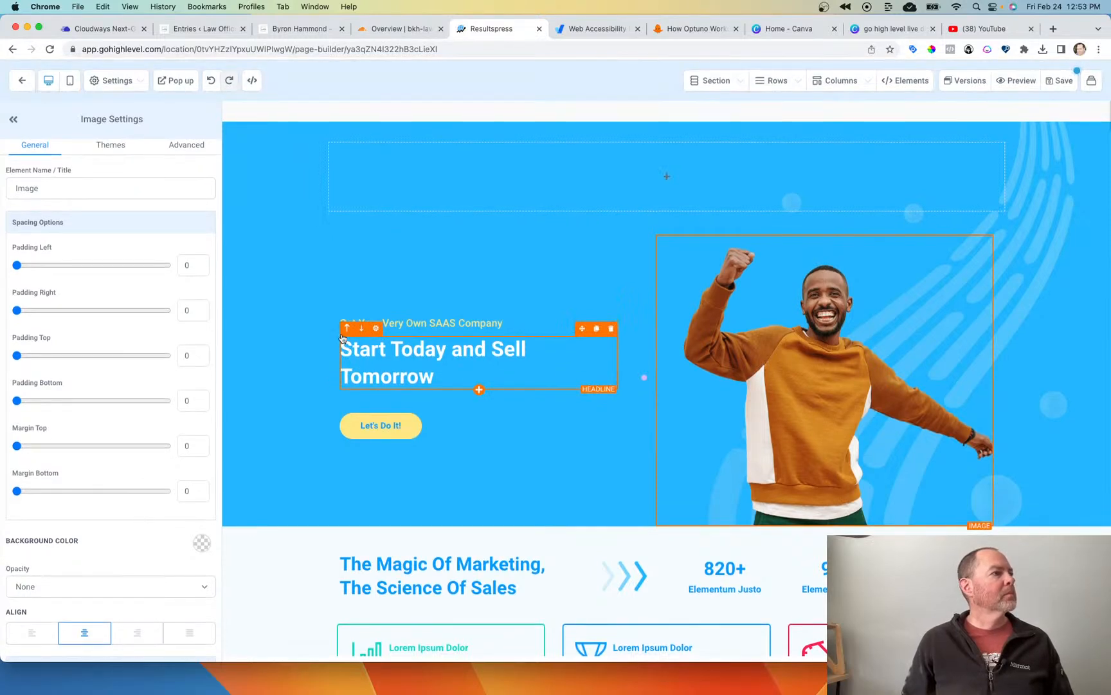
# Step: Save the page and enter "Our Live Demo" as its SEO title
pyautogui.scroll(-4, 502, 379)
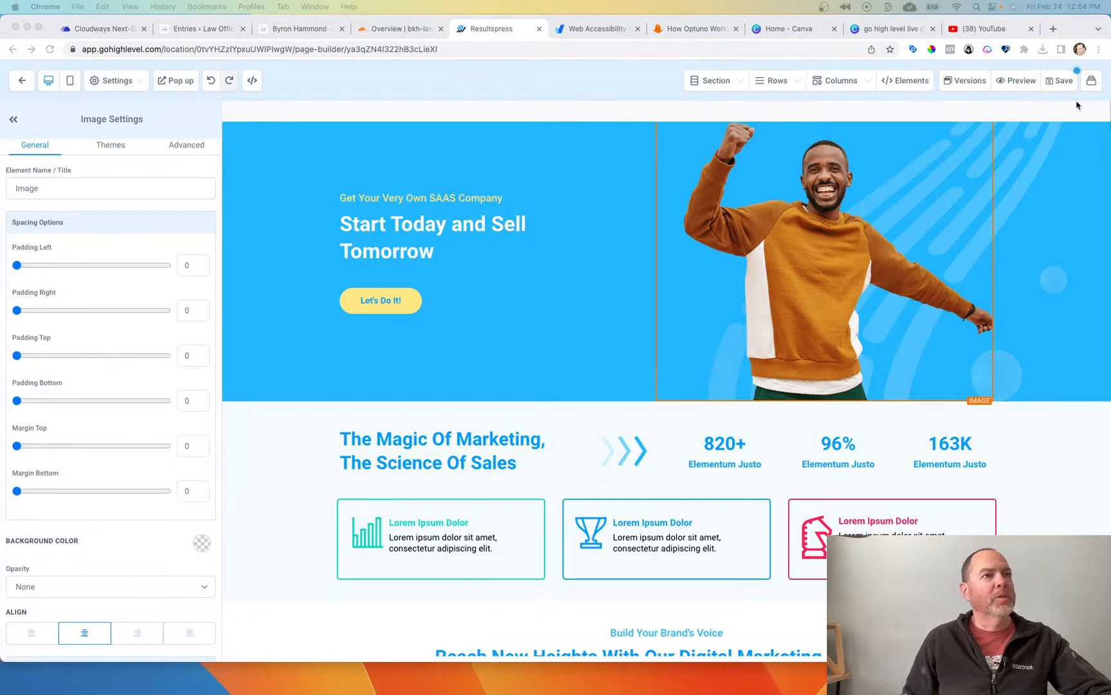
pyautogui.click(1062, 89)
pyautogui.click(1062, 82)
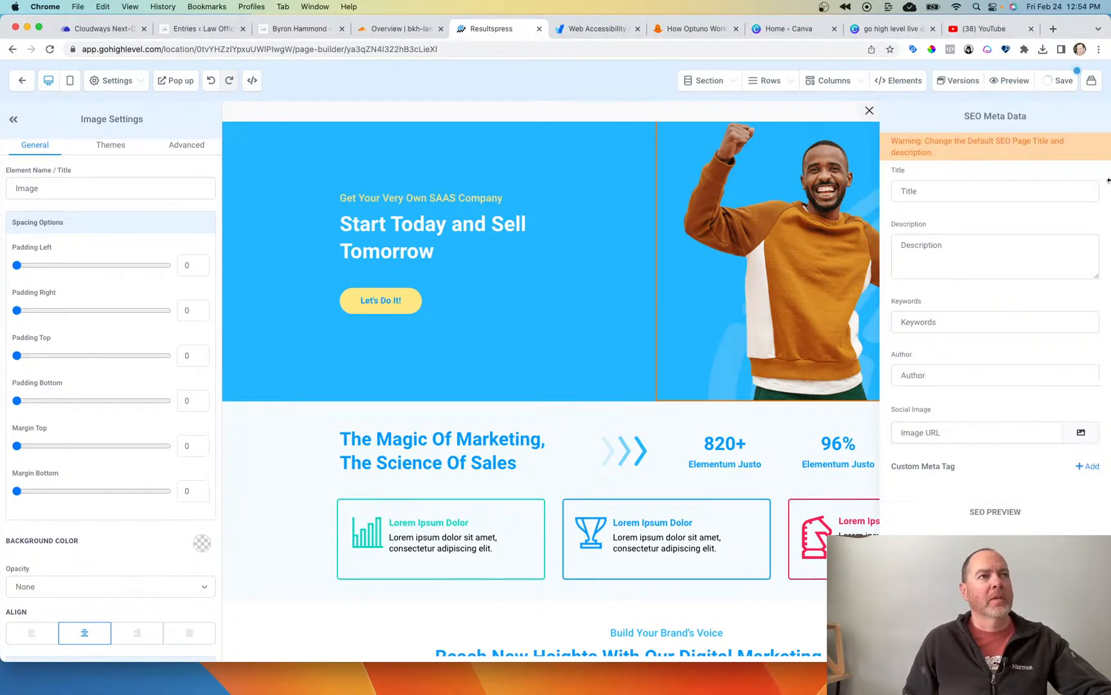
pyautogui.click(920, 191)
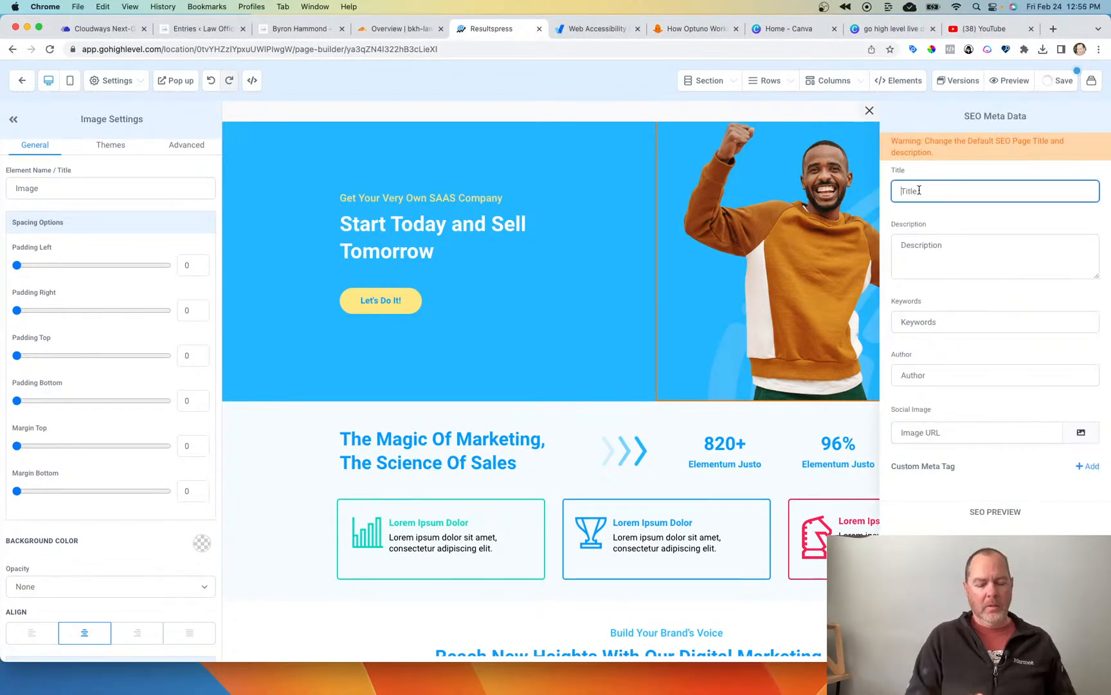
pyautogui.write('Our Live D')
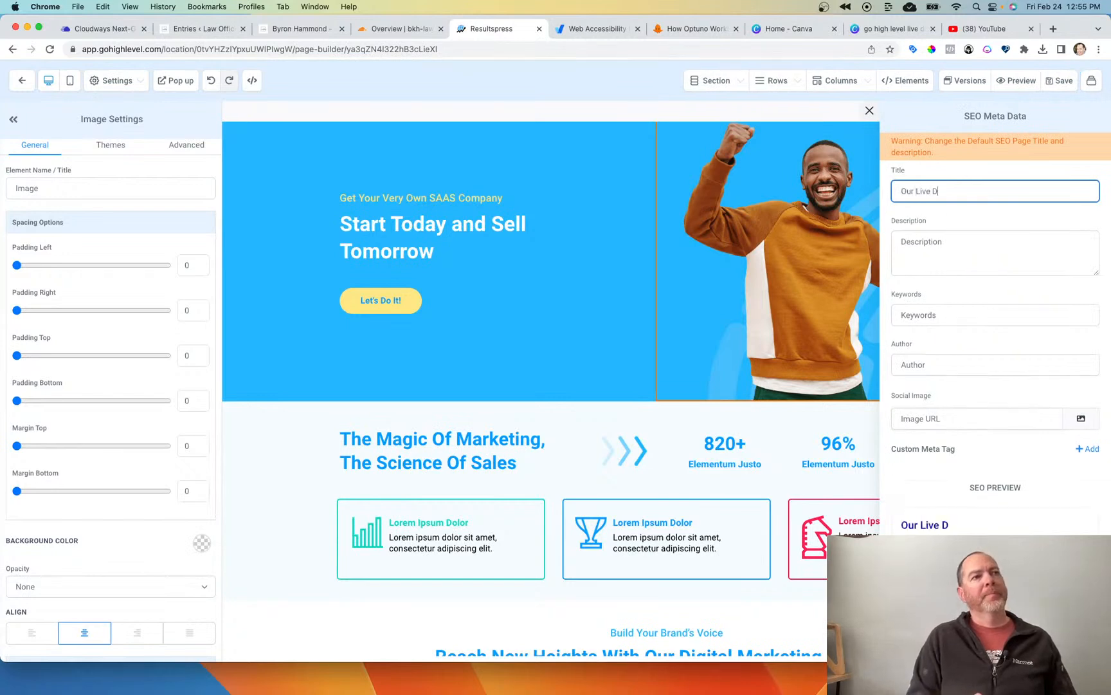
pyautogui.write('emo')
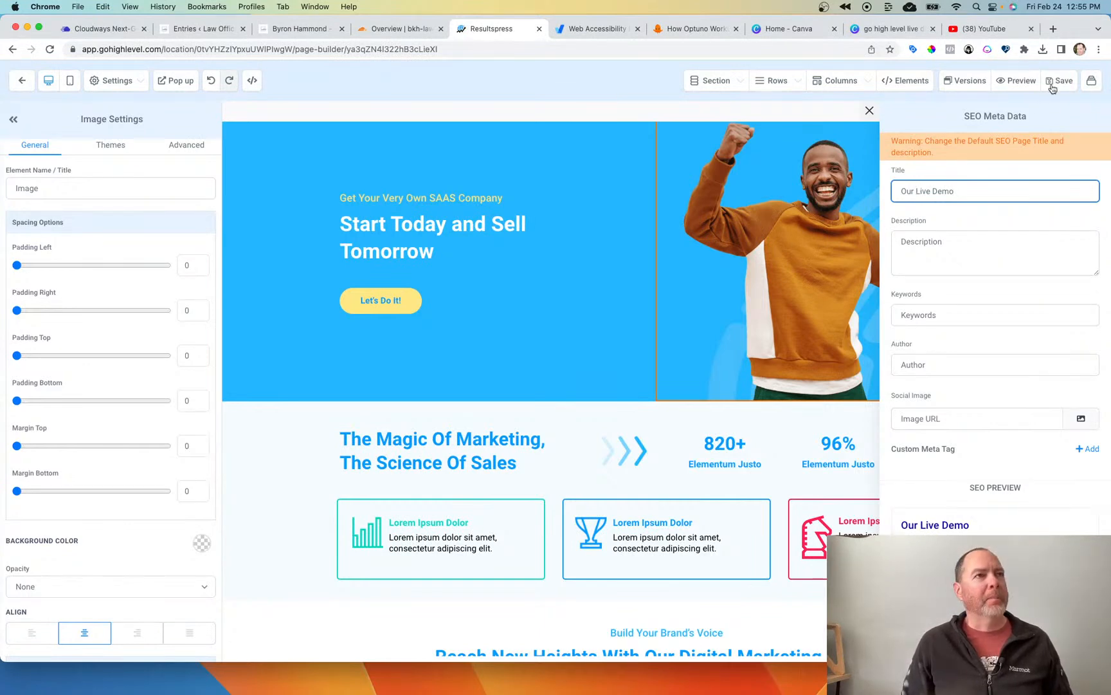
# Step: Close the SEO metadata settings, save the page and delete the empty column at the top of the hero section
pyautogui.click(934, 242)
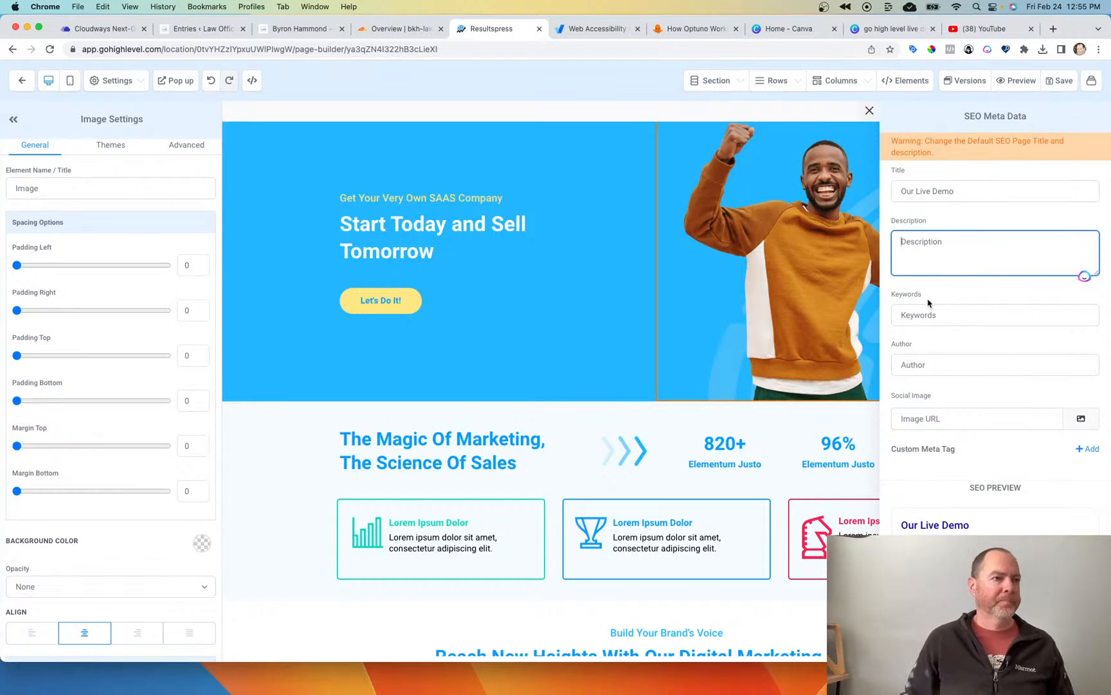
pyautogui.press('Escape')
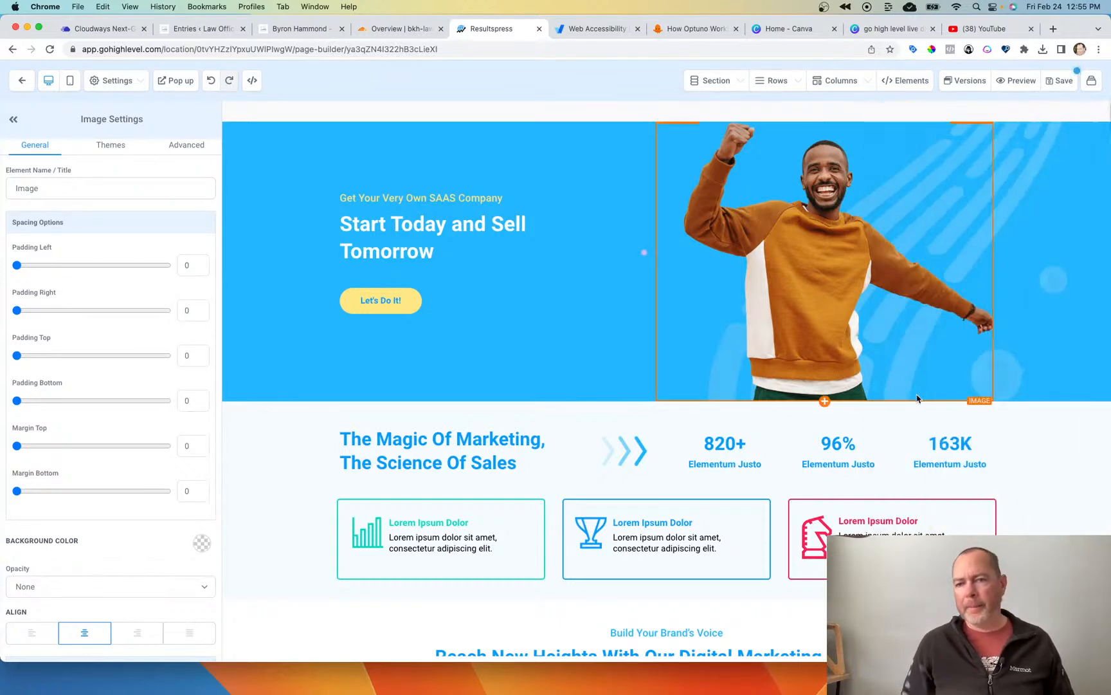
pyautogui.click(1055, 82)
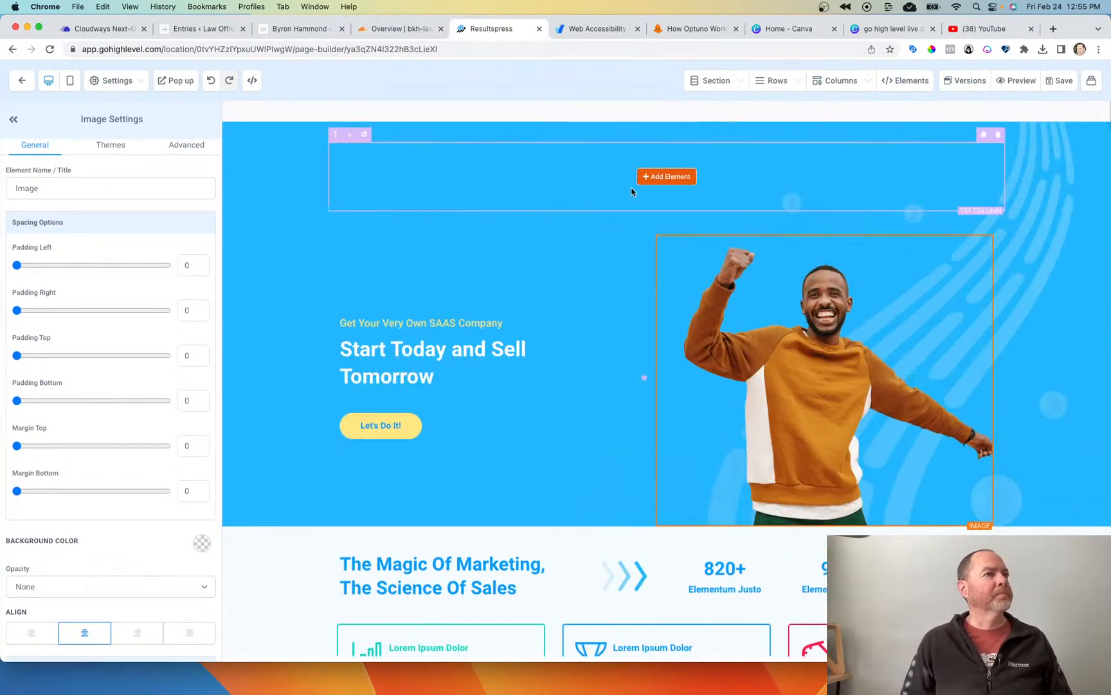
pyautogui.click(999, 134)
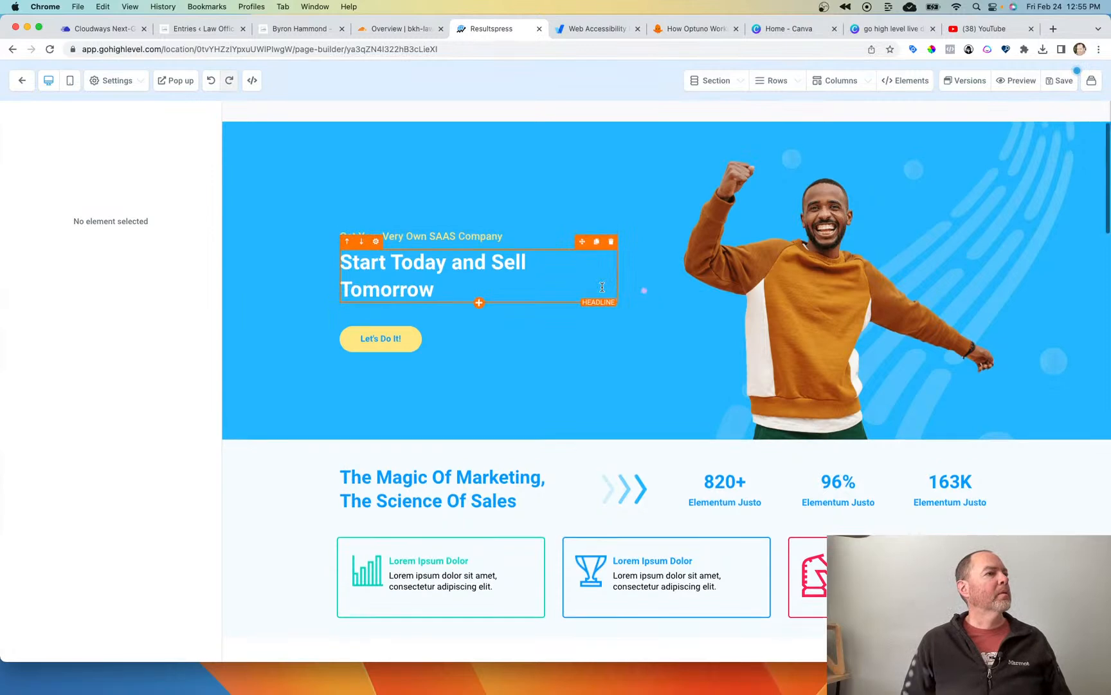
# Step: Check the link action of the hero section's "Let's Do It!" button and the available link types
pyautogui.click(382, 345)
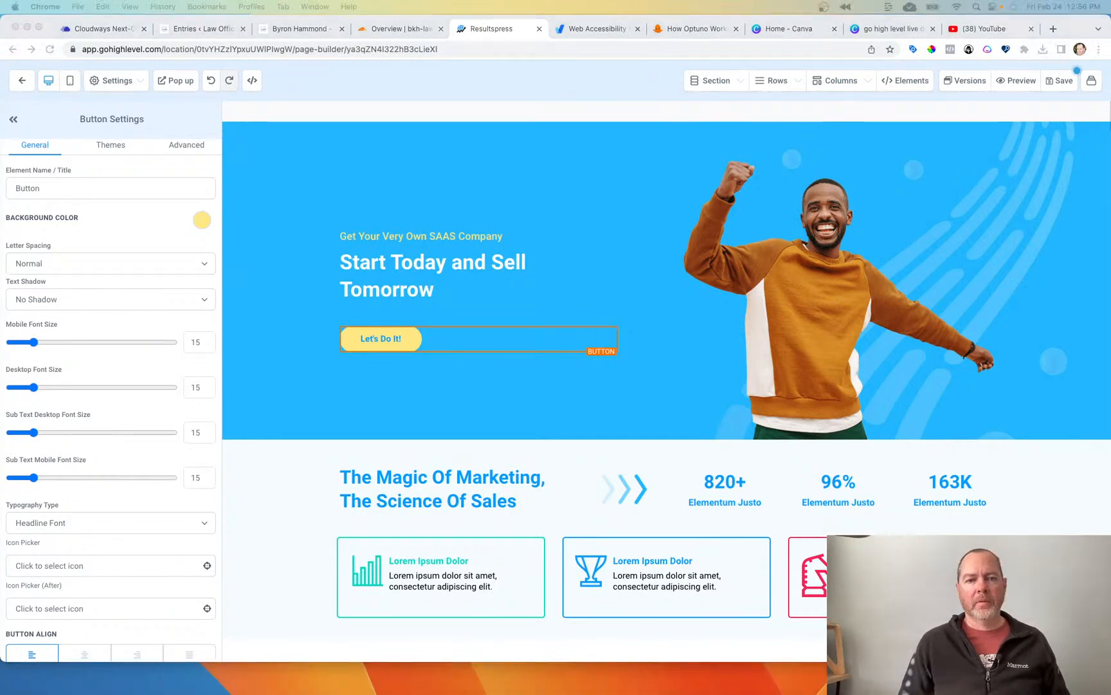
pyautogui.moveTo(326, 219); pyautogui.dragTo(96, 694)
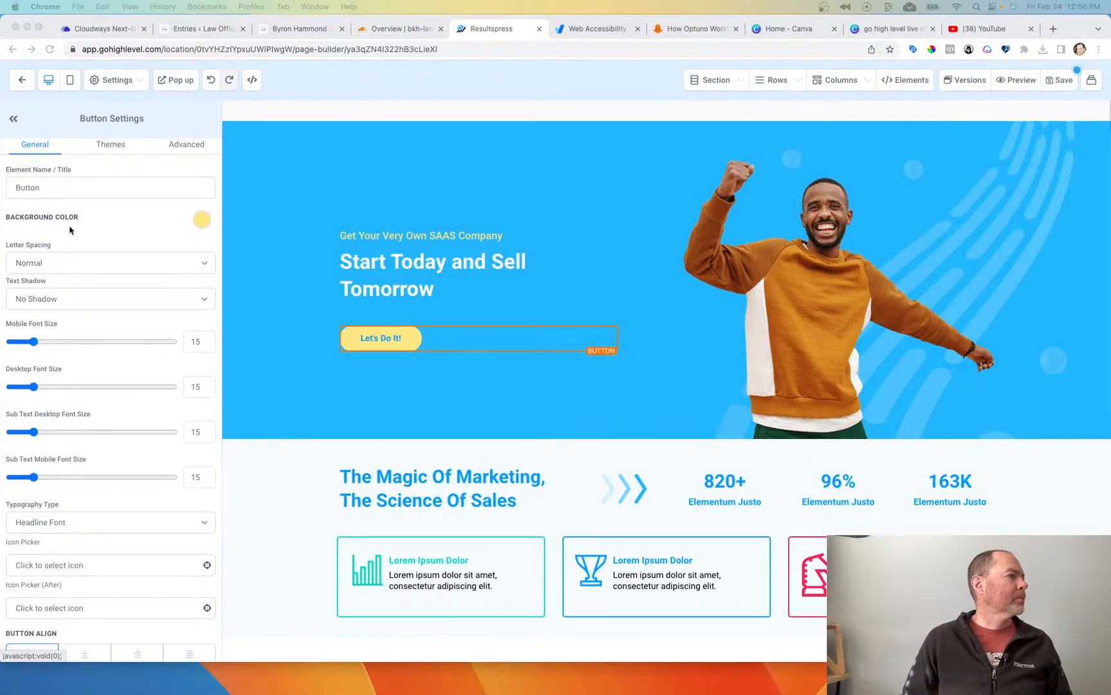
pyautogui.click(71, 244)
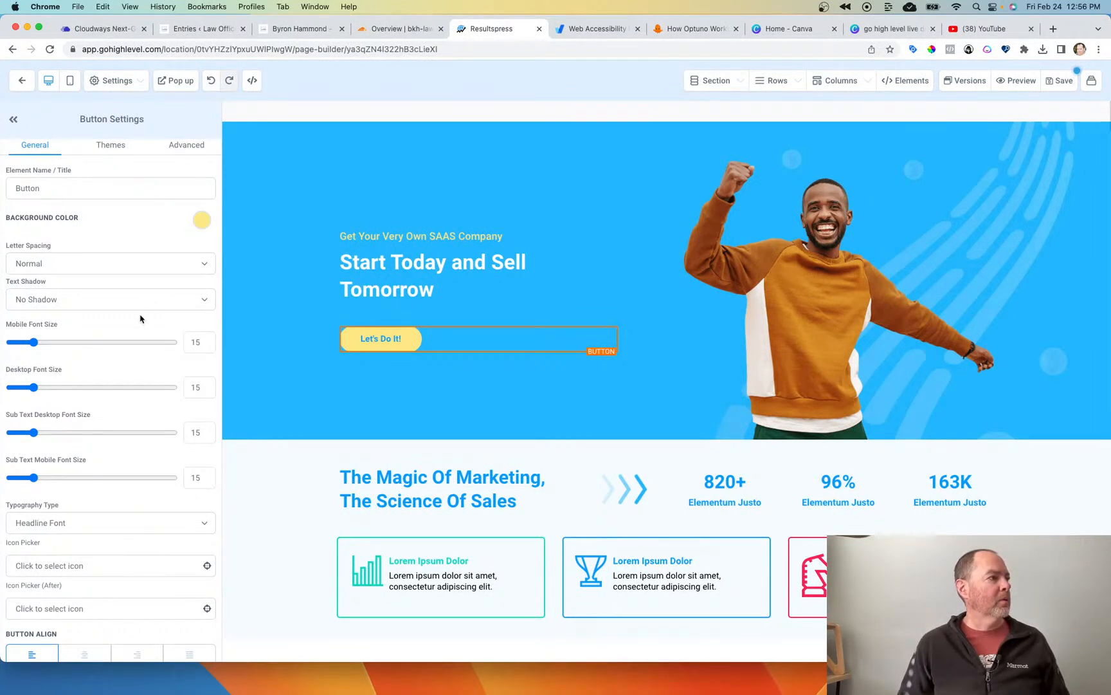
pyautogui.scroll(-2, 105, 352)
pyautogui.scroll(-10, 106, 353)
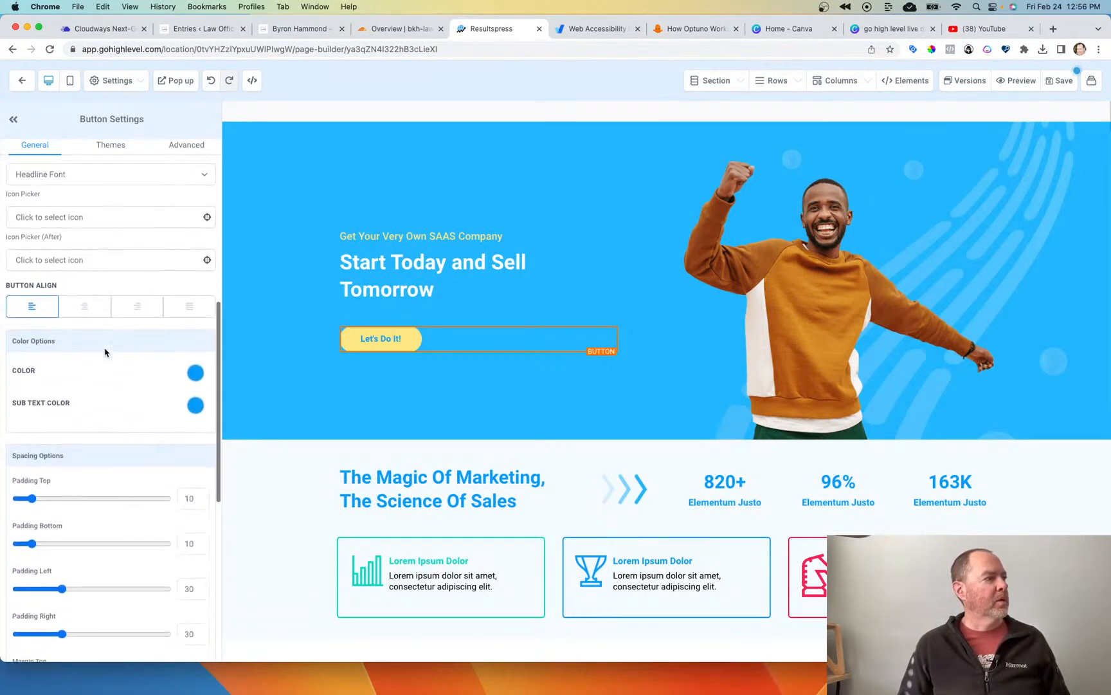
pyautogui.scroll(-10, 105, 351)
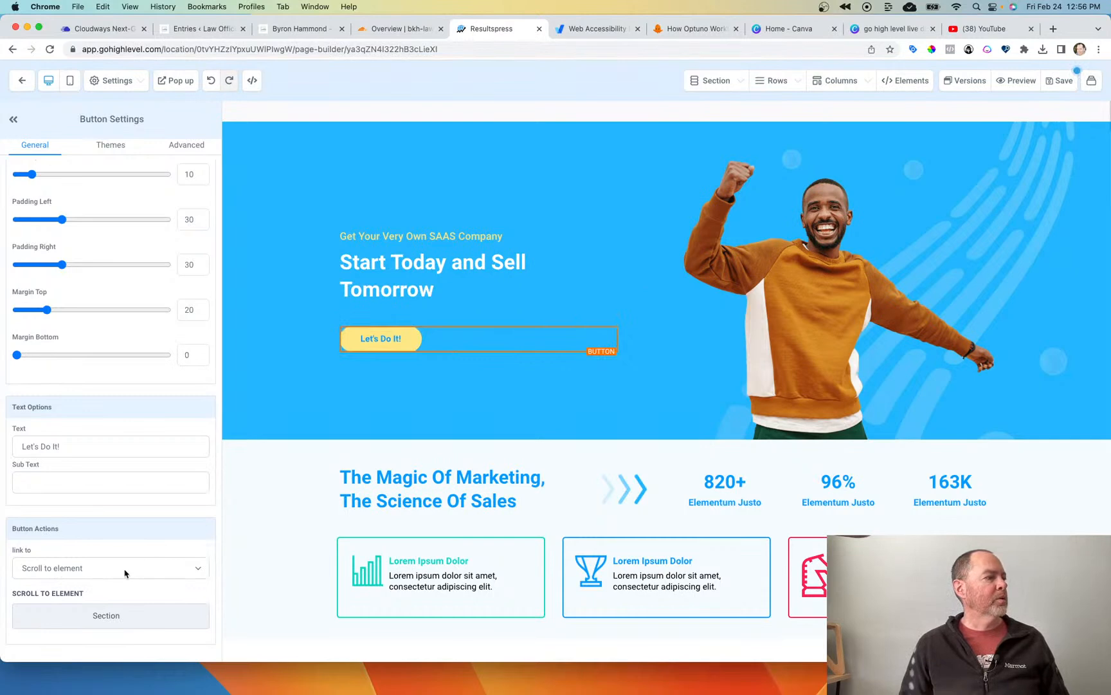
pyautogui.click(155, 566)
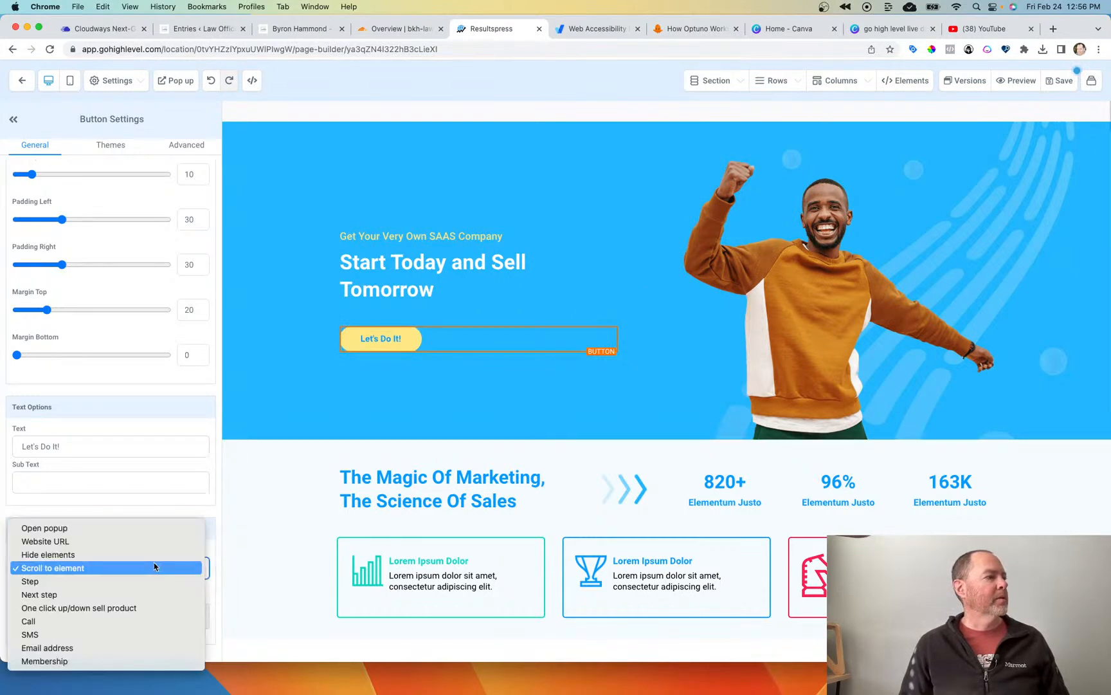
pyautogui.click(152, 567)
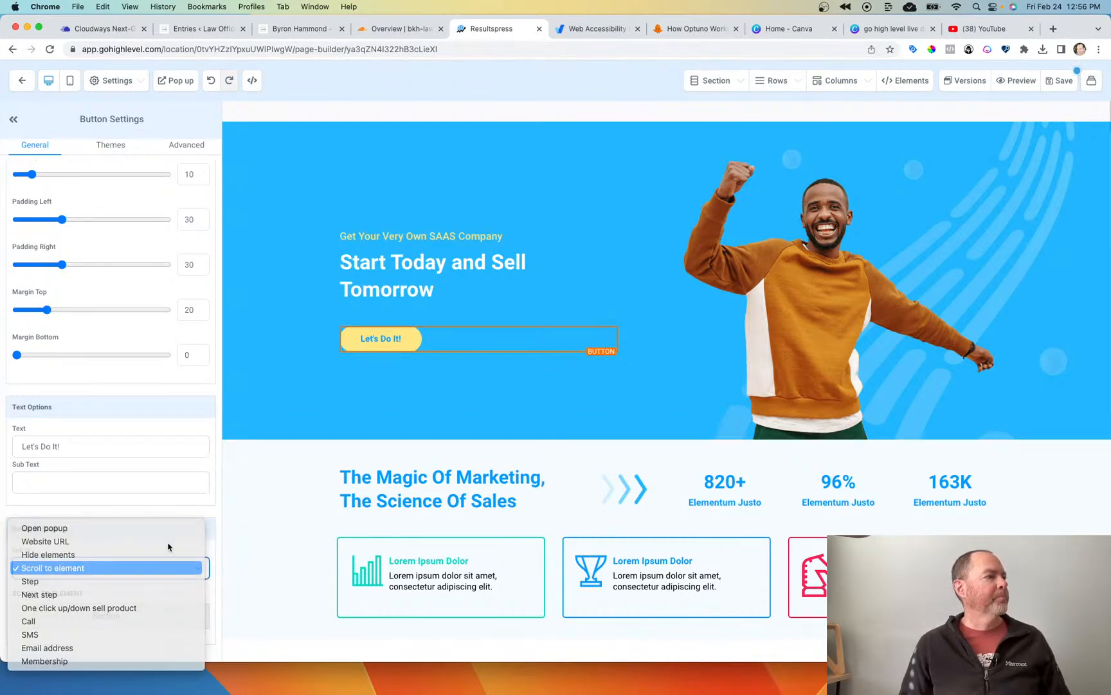
pyautogui.click(391, 437)
pyautogui.click(296, 387)
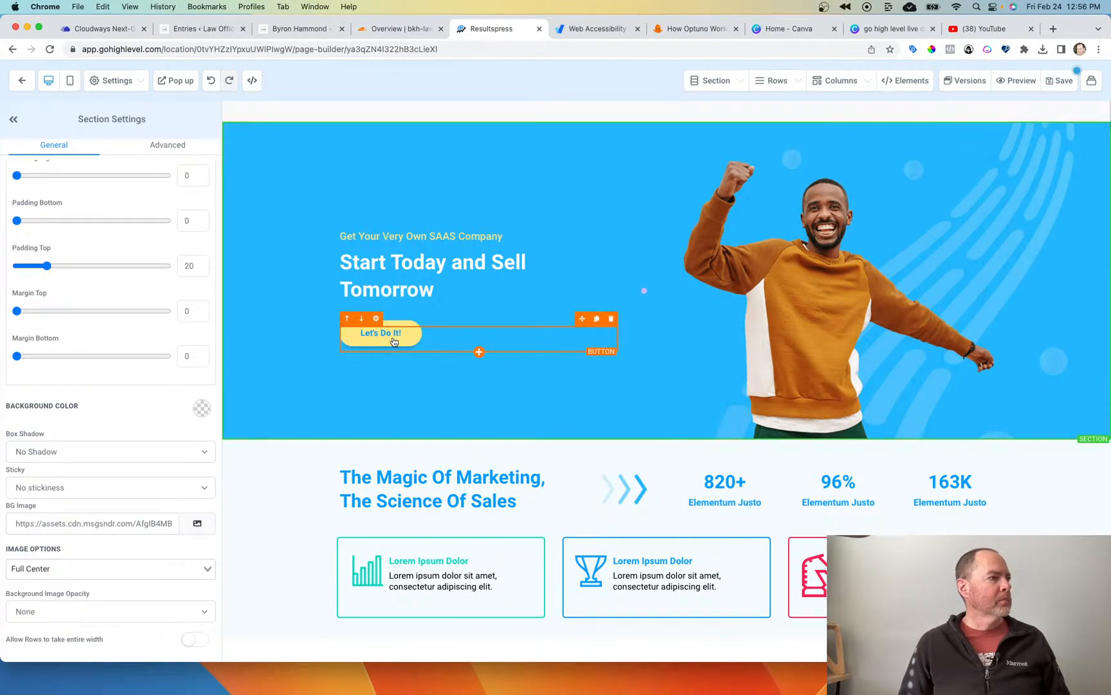
# Step: Reselect the hero button and examine the form section further down the page as its possible scroll target
pyautogui.click(386, 336)
pyautogui.scroll(-10, 727, 388)
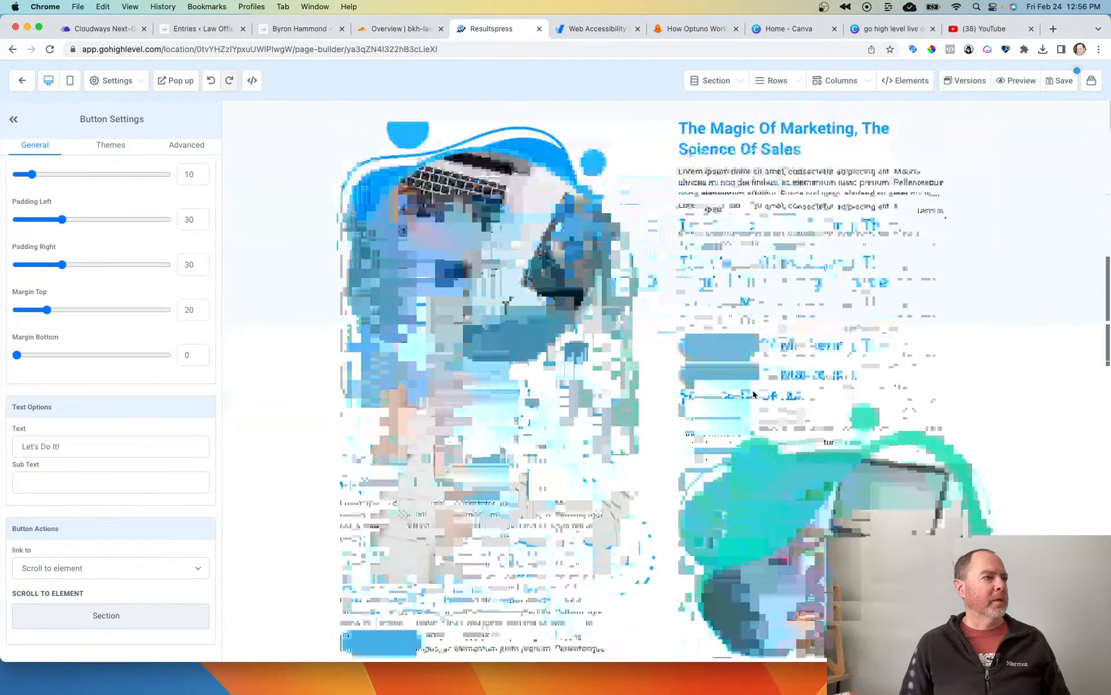
pyautogui.scroll(-6, 754, 393)
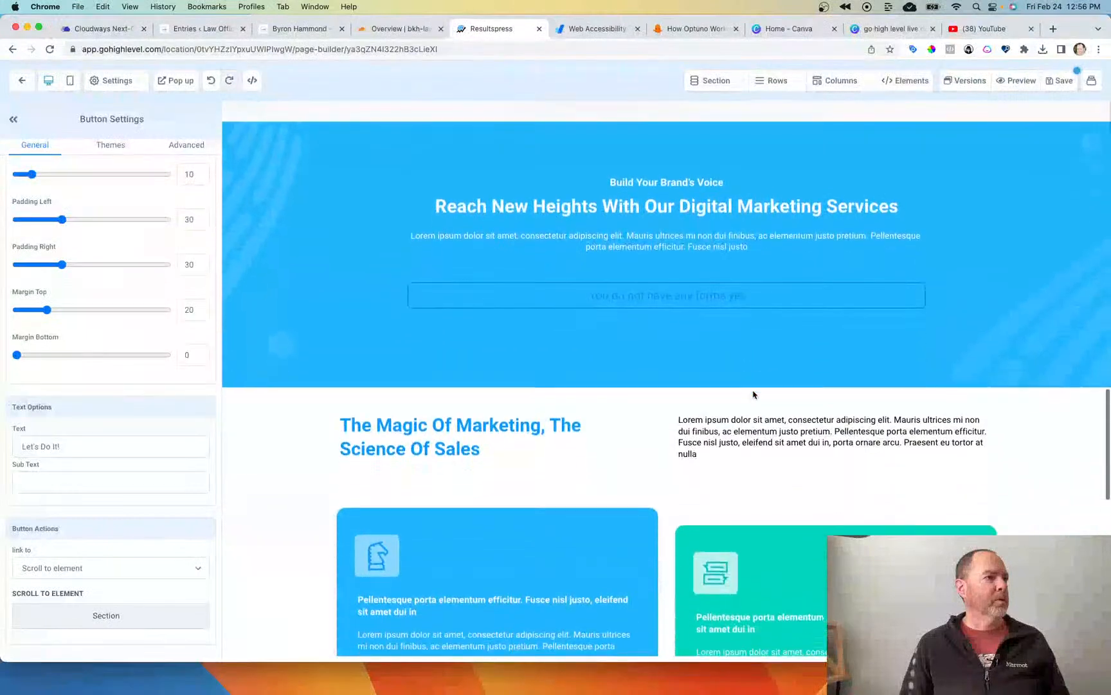
pyautogui.scroll(3, 665, 290)
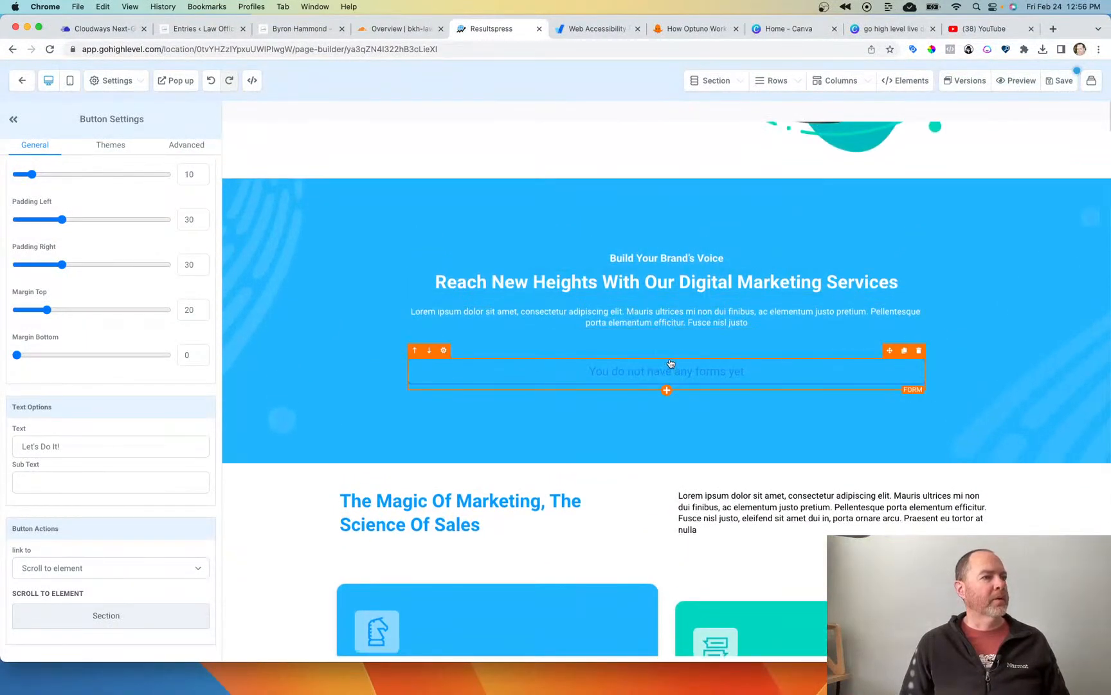
pyautogui.scroll(1, 670, 363)
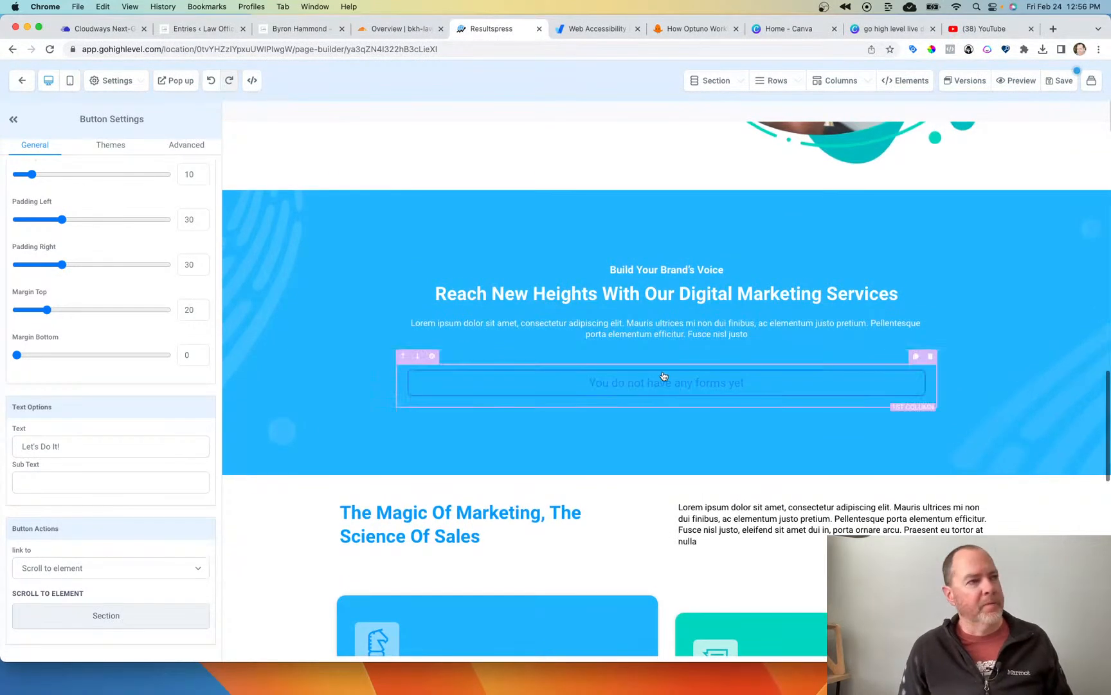
pyautogui.scroll(1, 681, 375)
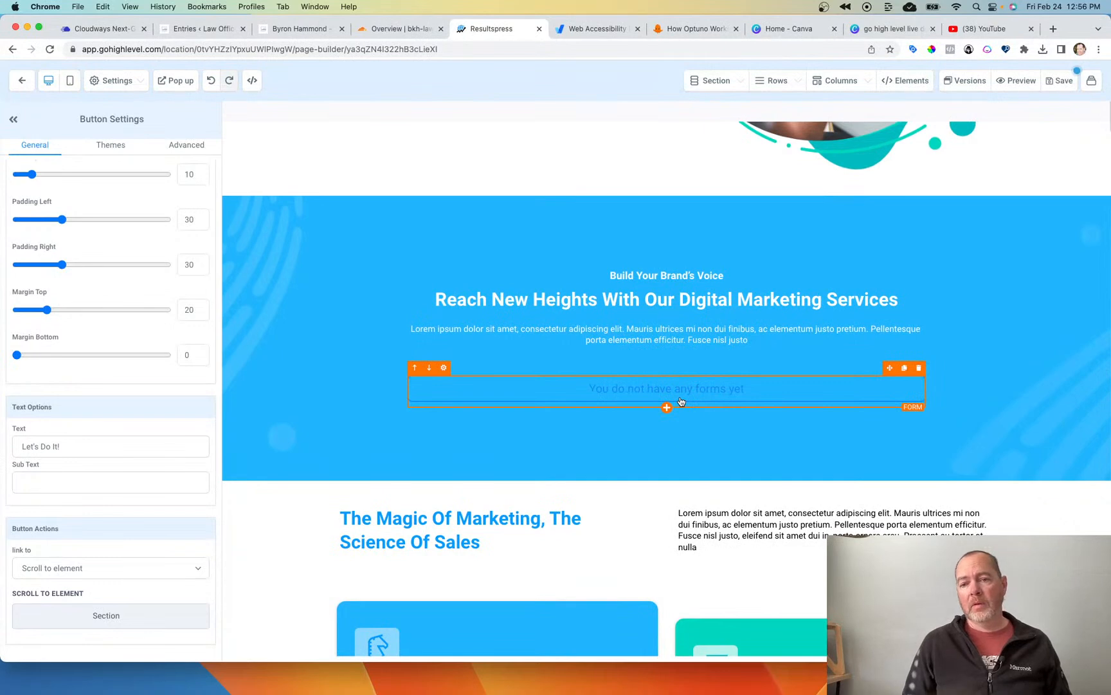
pyautogui.scroll(-1, 676, 400)
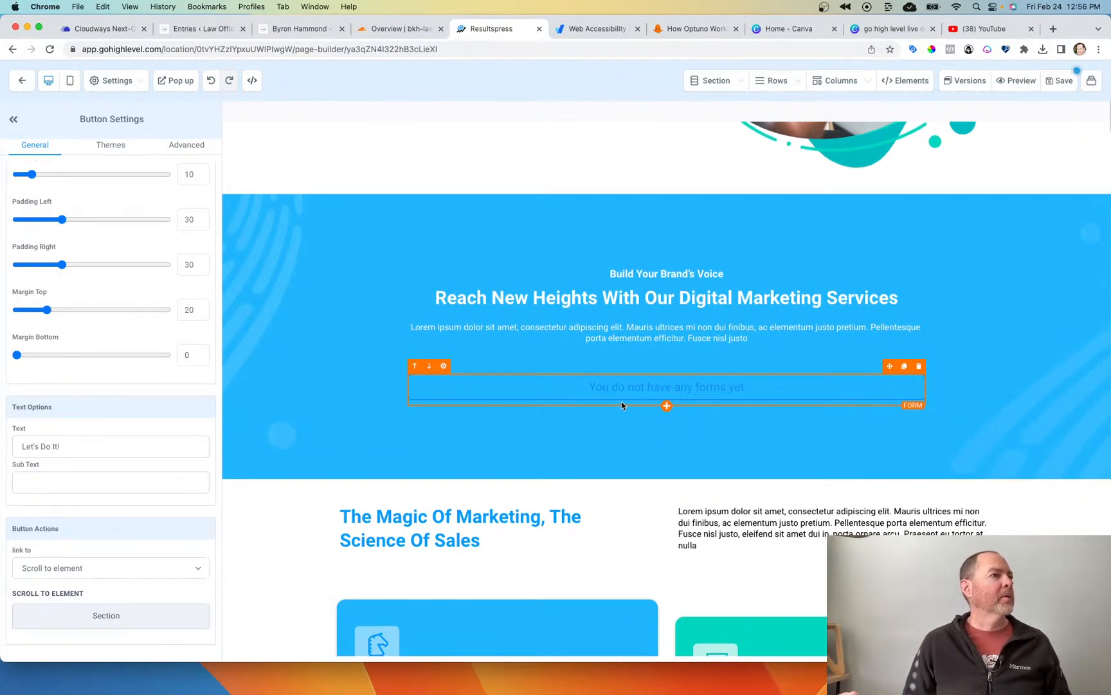
# Step: Replace the lorem ipsum paragraph above the form with "Get in touch now so we can begin..."
pyautogui.scroll(5, 621, 405)
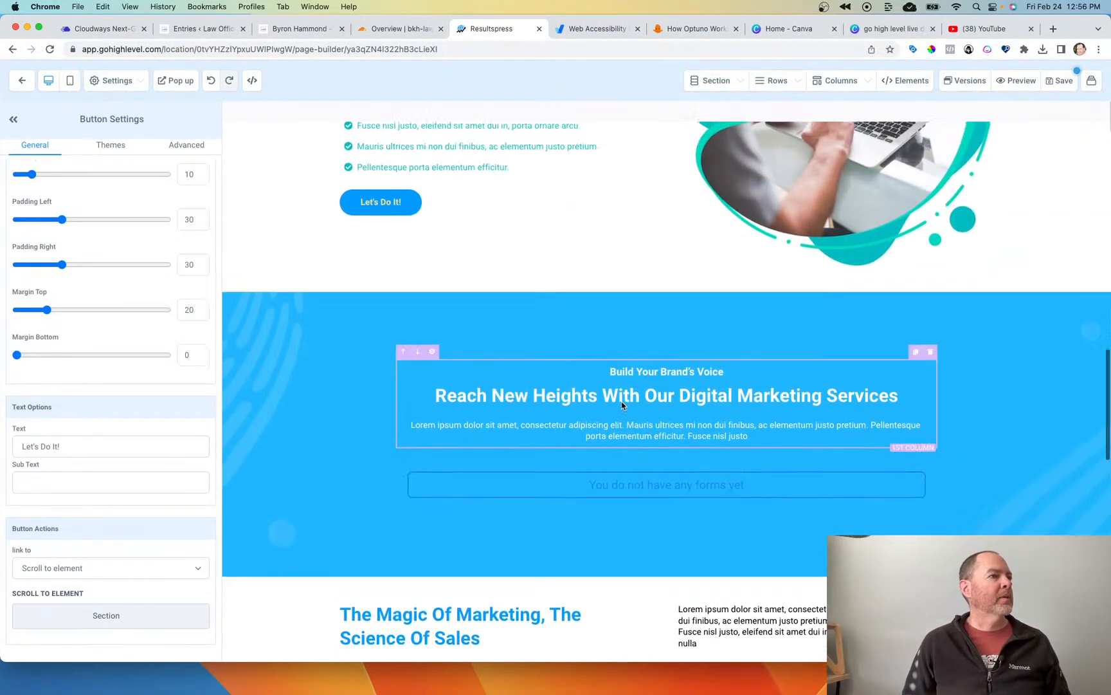
pyautogui.click(696, 437)
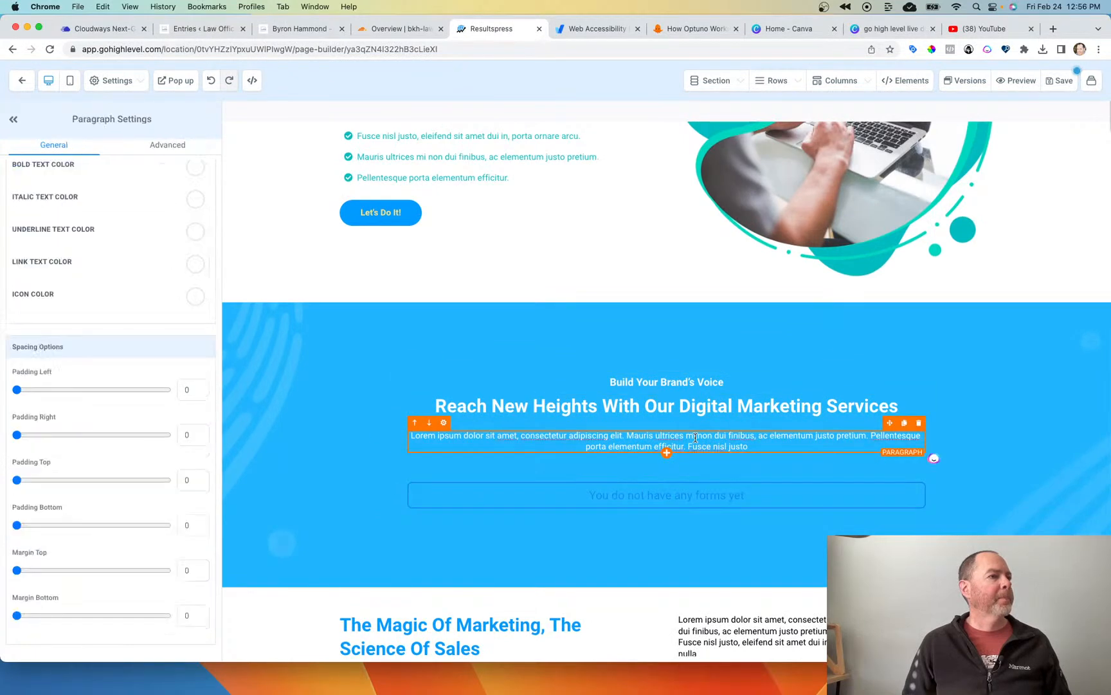
pyautogui.write('Join')
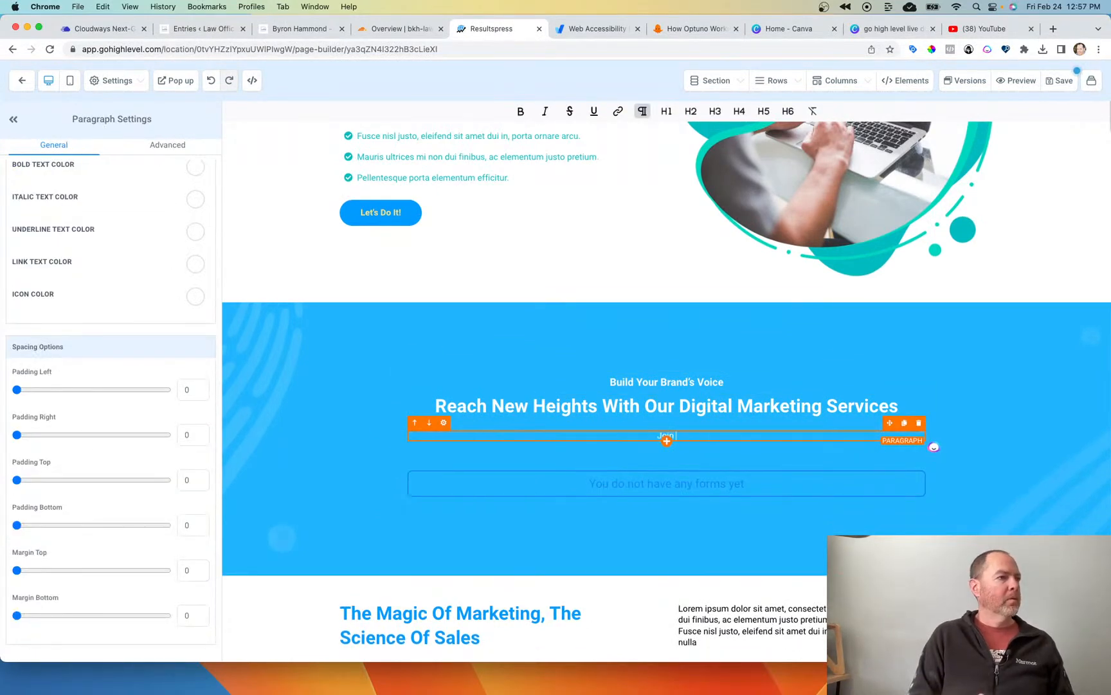
pyautogui.press('BackSpace')
pyautogui.press('BackSpace')
pyautogui.press('BackSpace')
pyautogui.press('BackSpace')
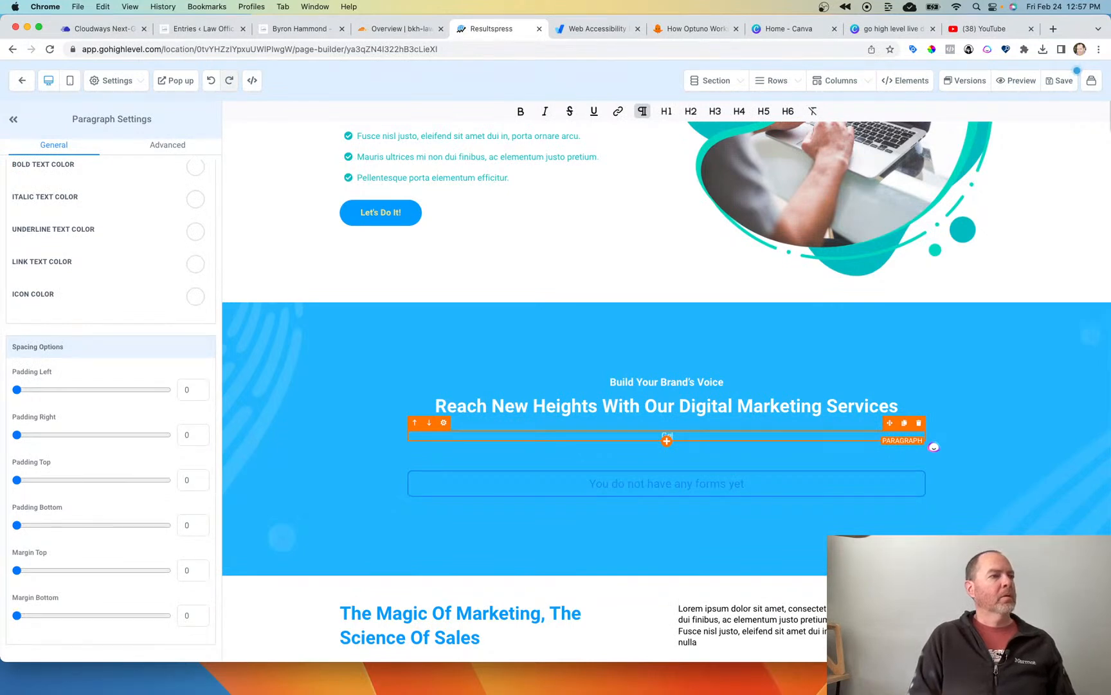
pyautogui.write('in')
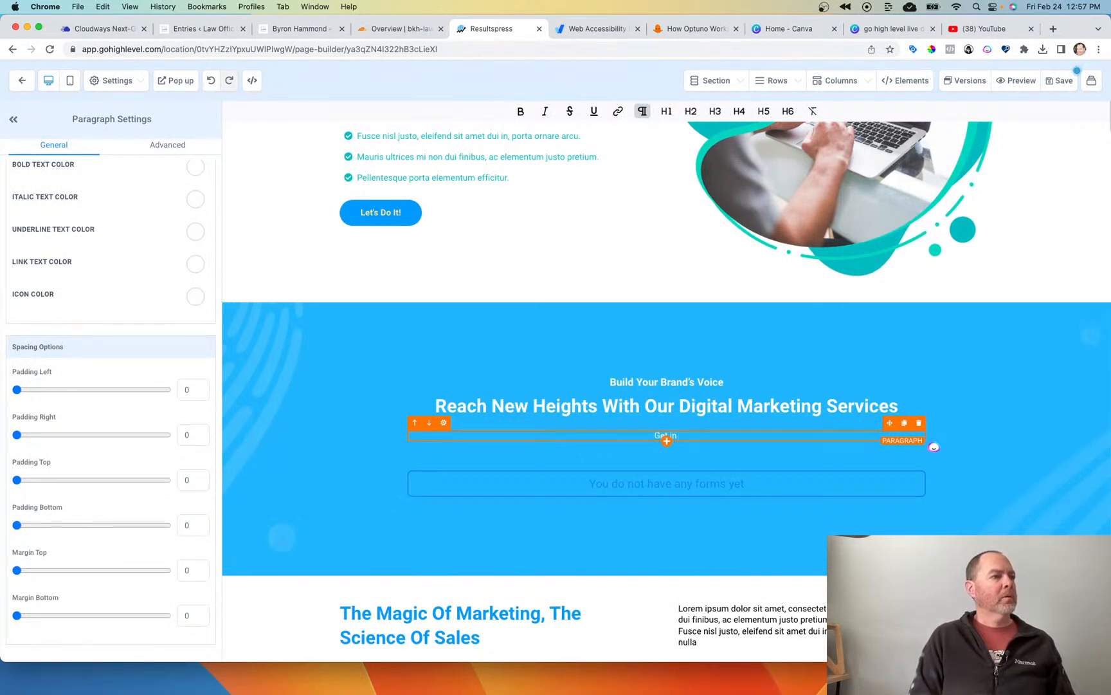
pyautogui.write(' touch now')
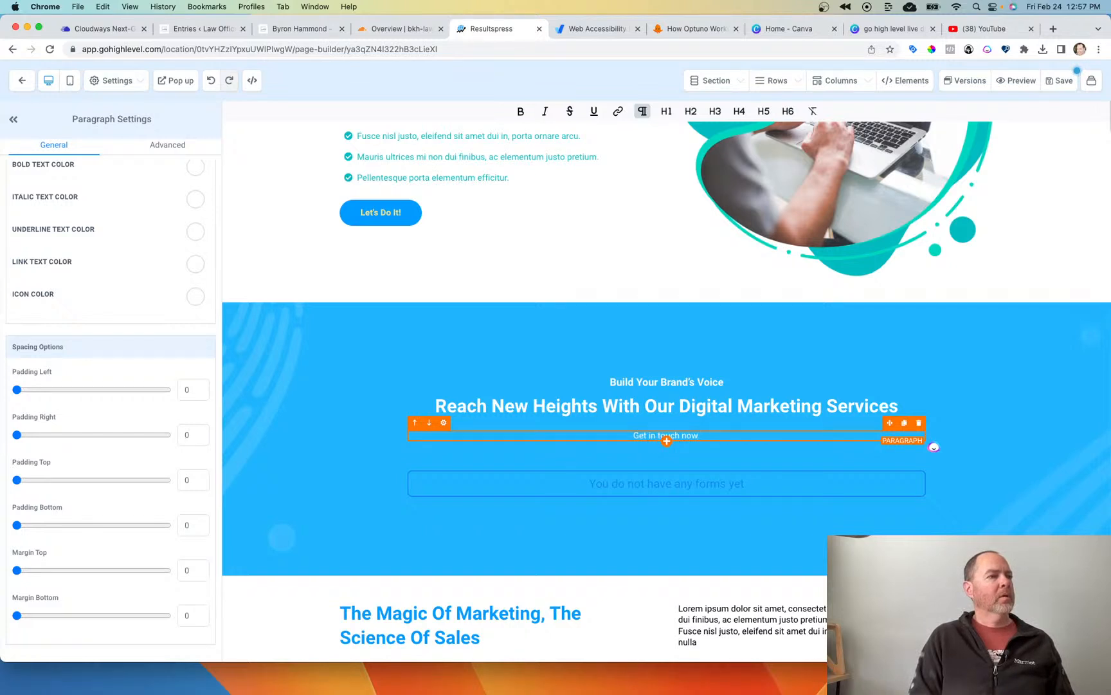
pyautogui.write(' so we can begin.')
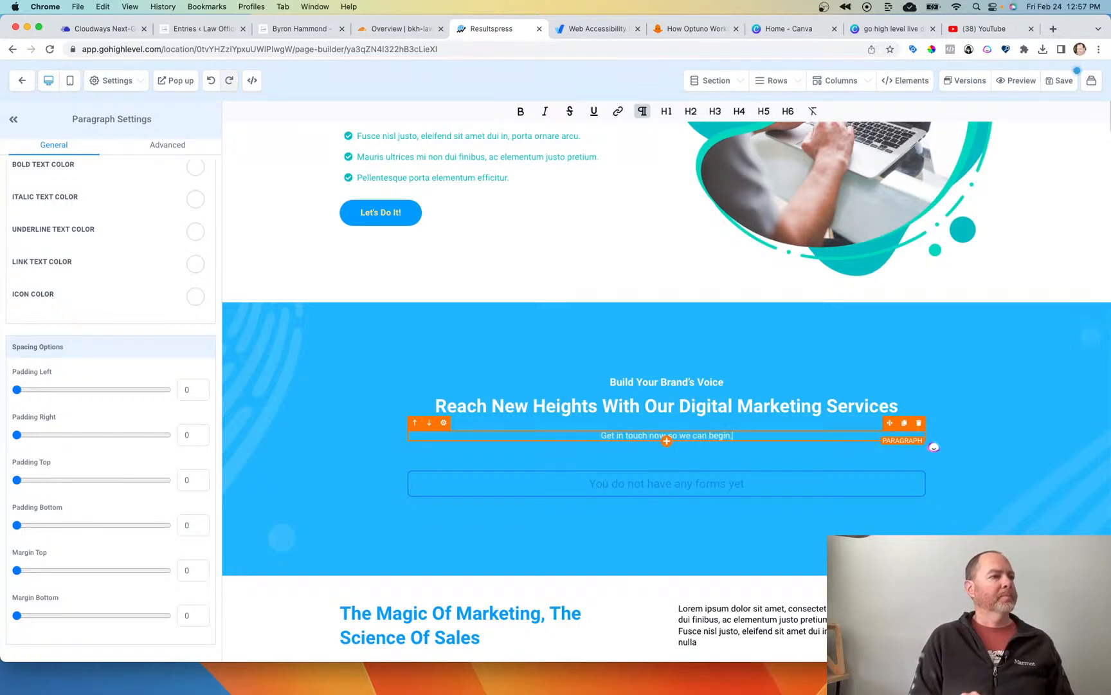
pyautogui.write('..')
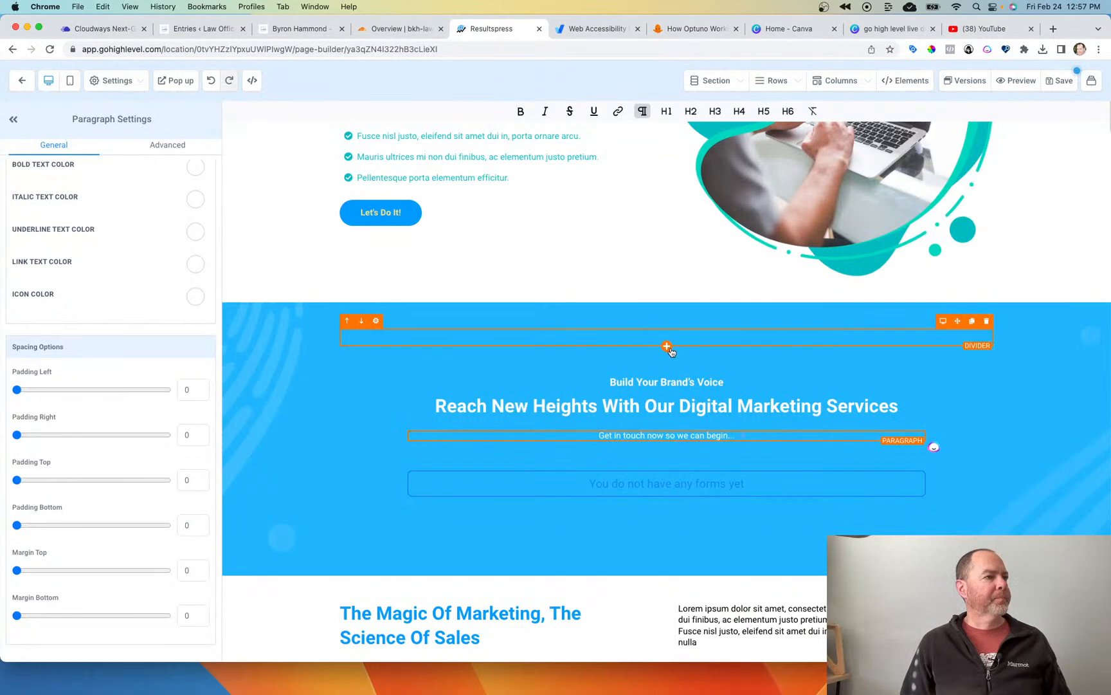
# Step: Delete the "Build Your Brand's Voice" subheadline from the blue form section
pyautogui.click(665, 385)
pyautogui.click(718, 382)
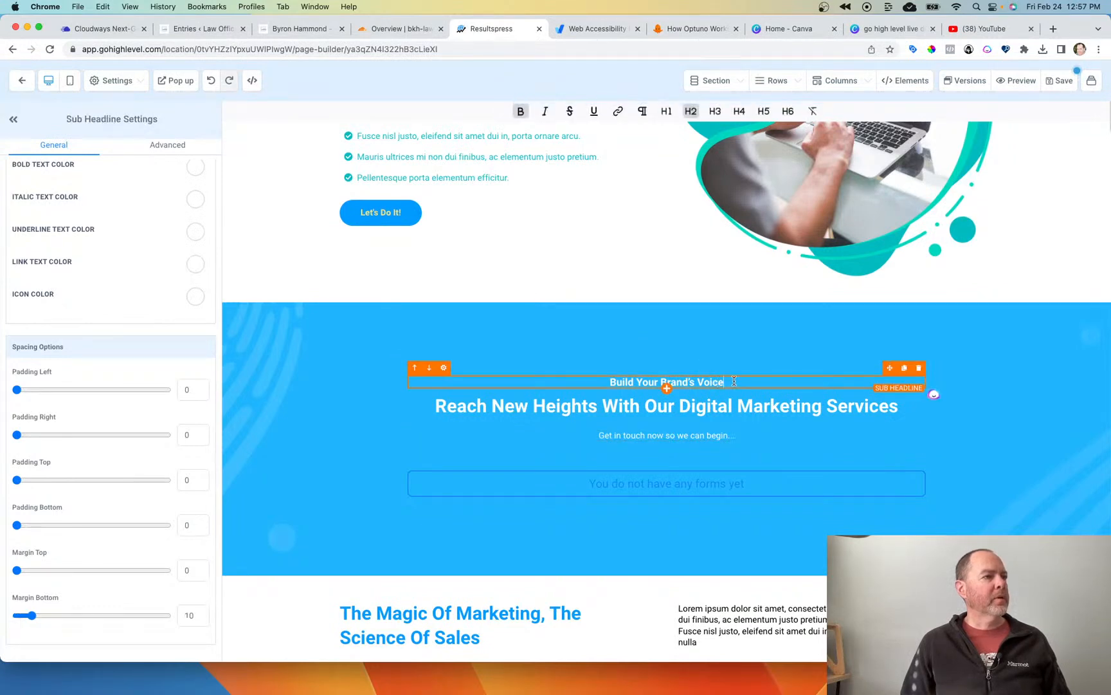
pyautogui.click(918, 367)
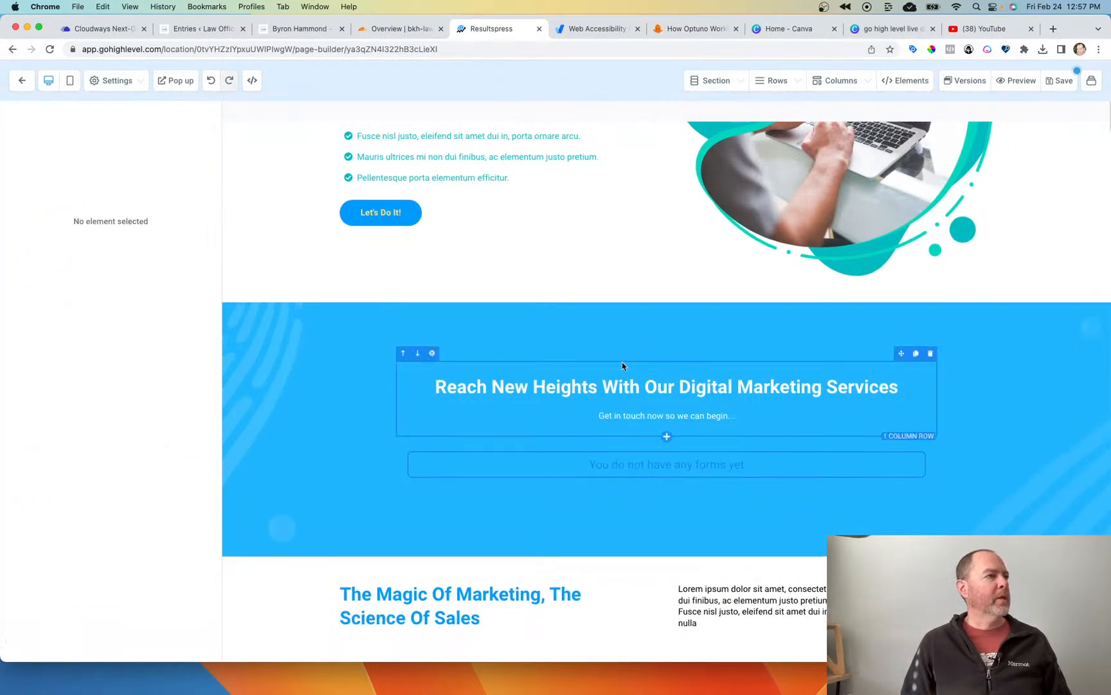
# Step: Check the link action of the "Let's Do It!" button under the checklist and delete the two-column row containing it and the green laptop image
pyautogui.scroll(5, 622, 366)
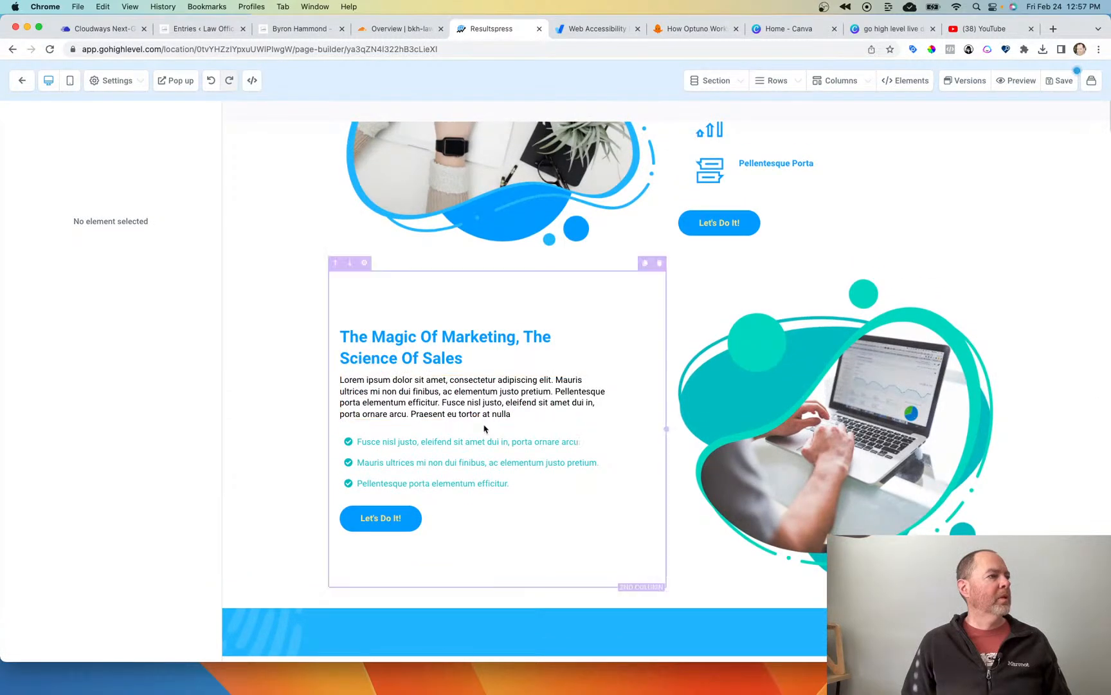
pyautogui.click(389, 517)
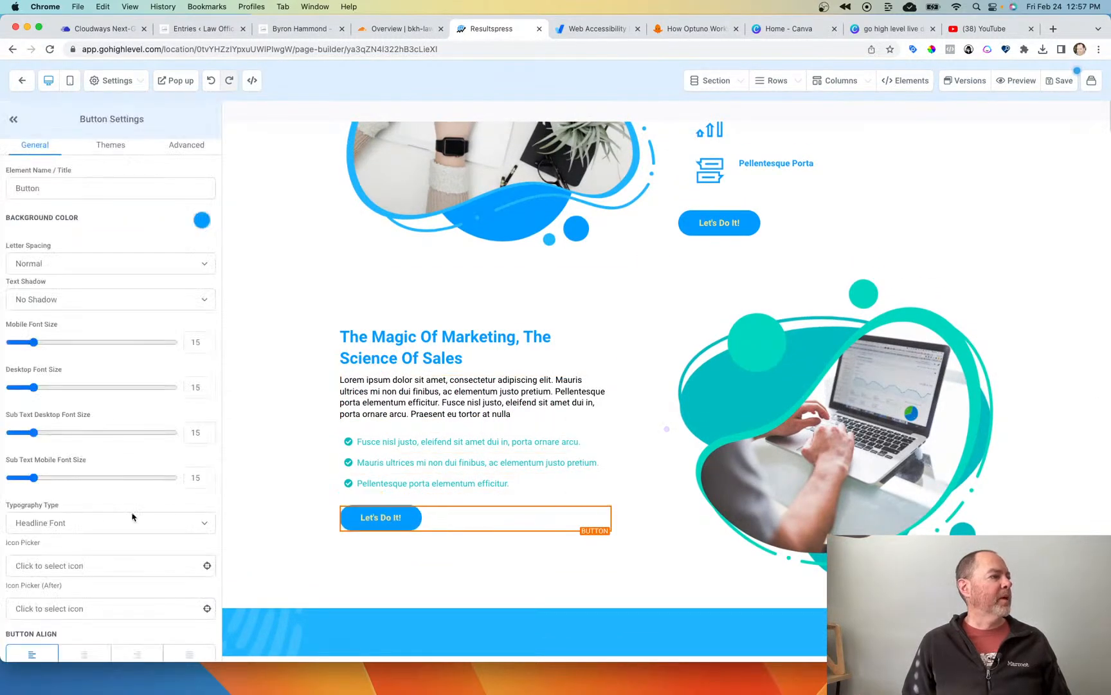
pyautogui.scroll(-10, 131, 516)
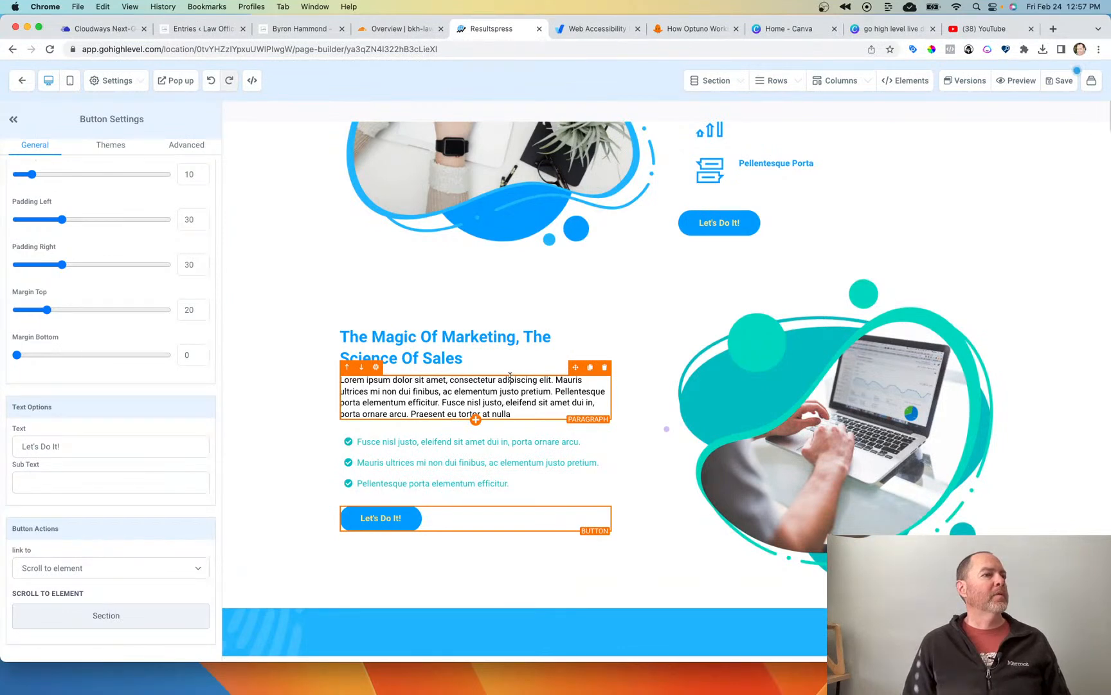
pyautogui.scroll(1, 611, 366)
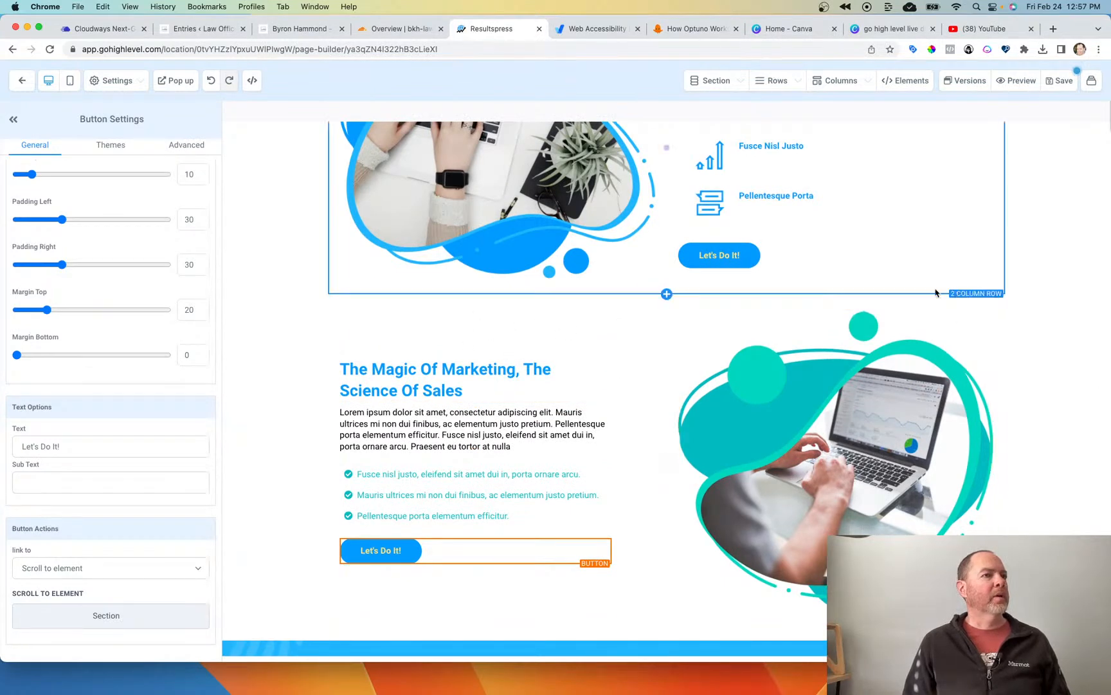
pyautogui.click(998, 287)
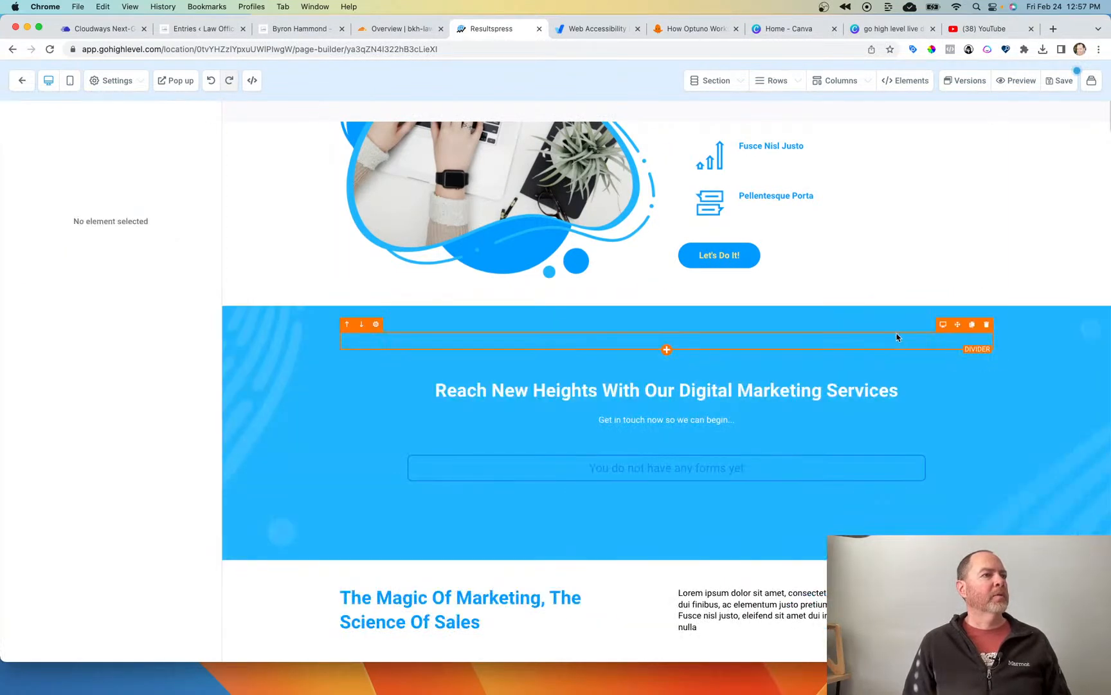
pyautogui.scroll(10, 887, 333)
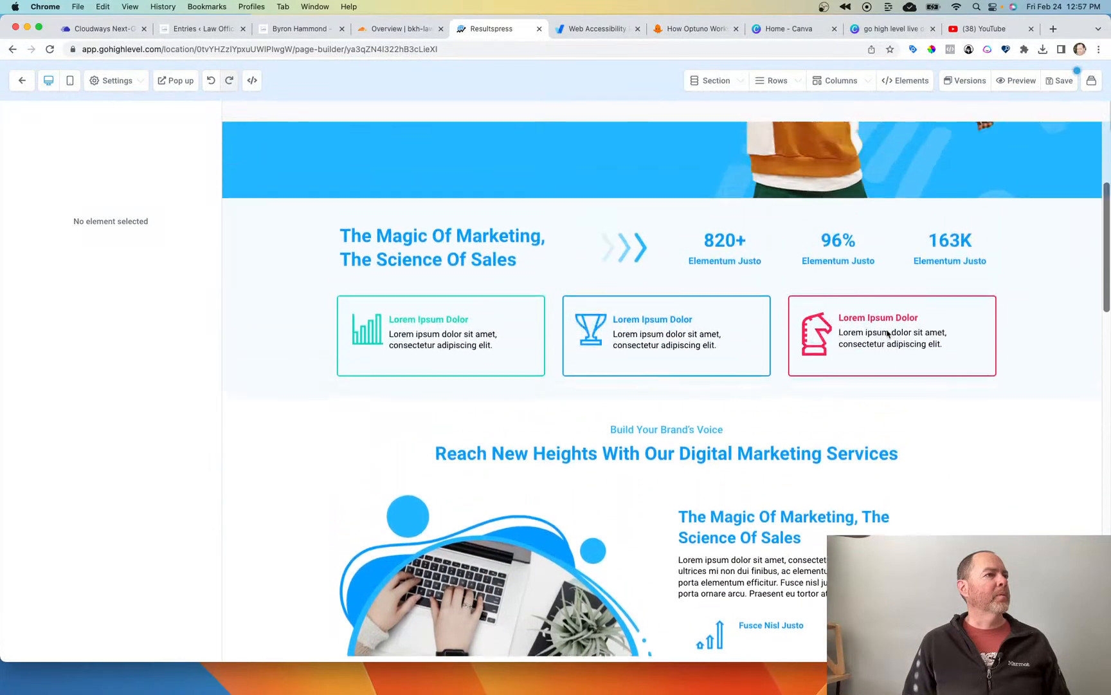
pyautogui.scroll(-4, 888, 332)
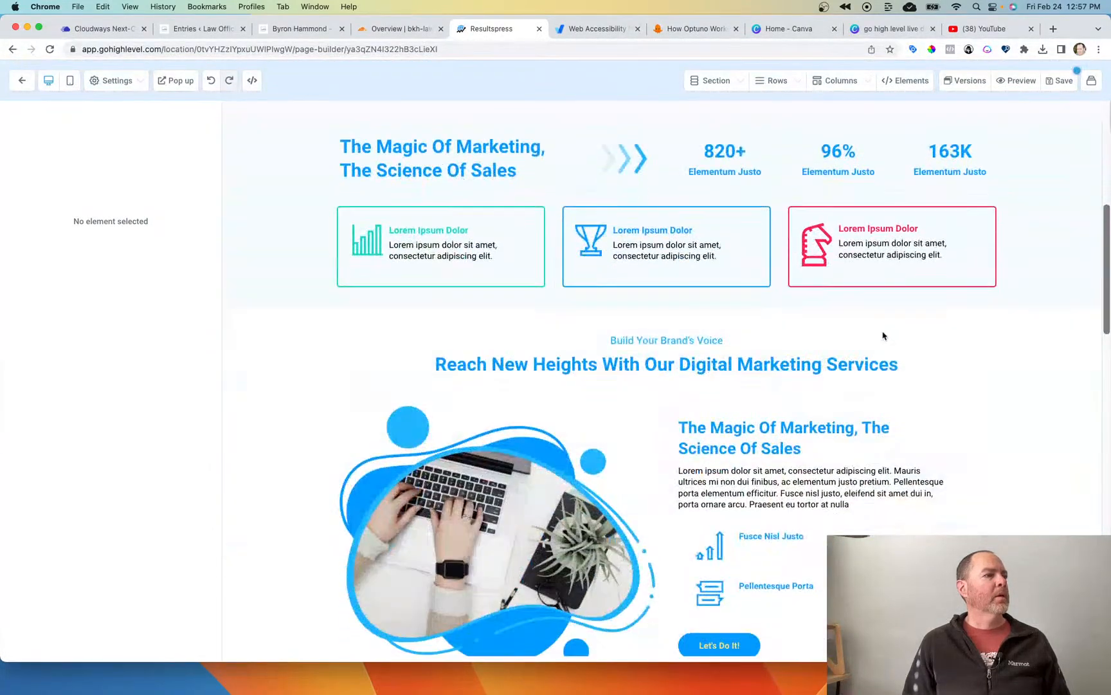
# Step: Review the Home page down to its footer, save it and return to the funnel's steps overview
pyautogui.scroll(1, 779, 361)
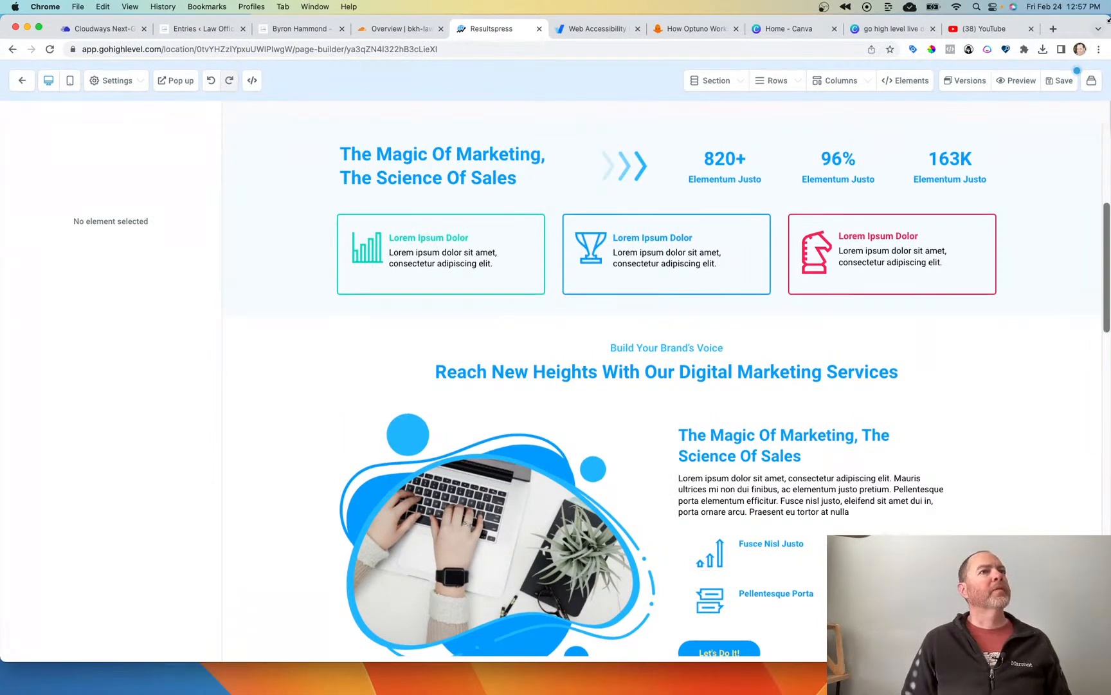
pyautogui.moveTo(1109, 15); pyautogui.dragTo(1073, 22)
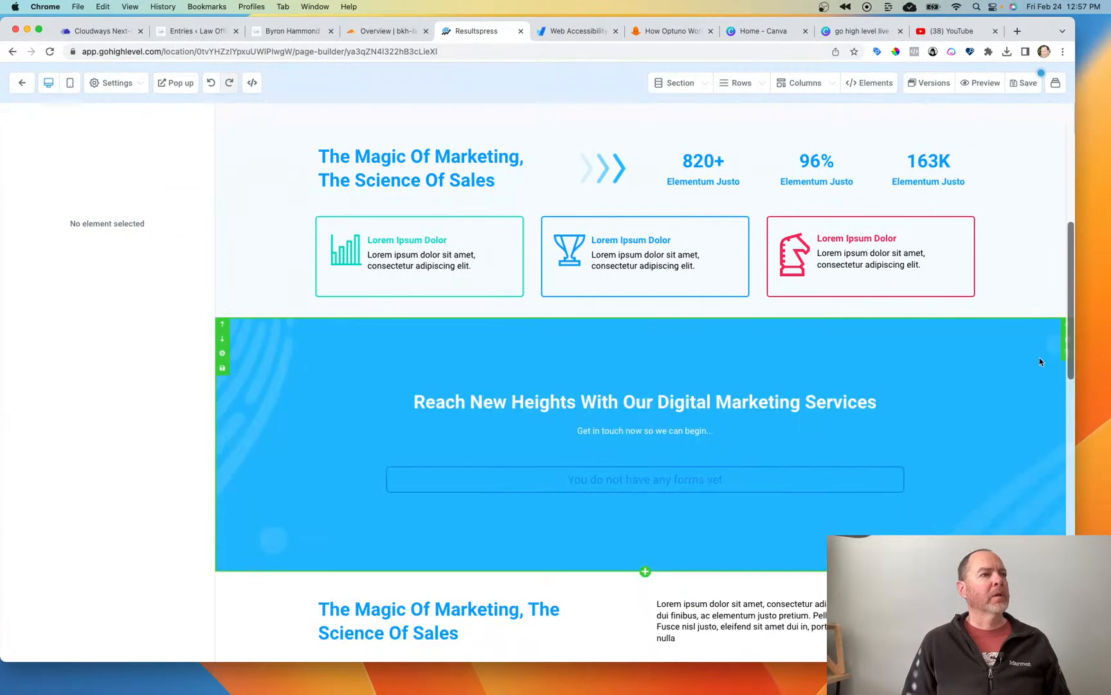
pyautogui.scroll(-6, 675, 418)
pyautogui.scroll(-10, 700, 386)
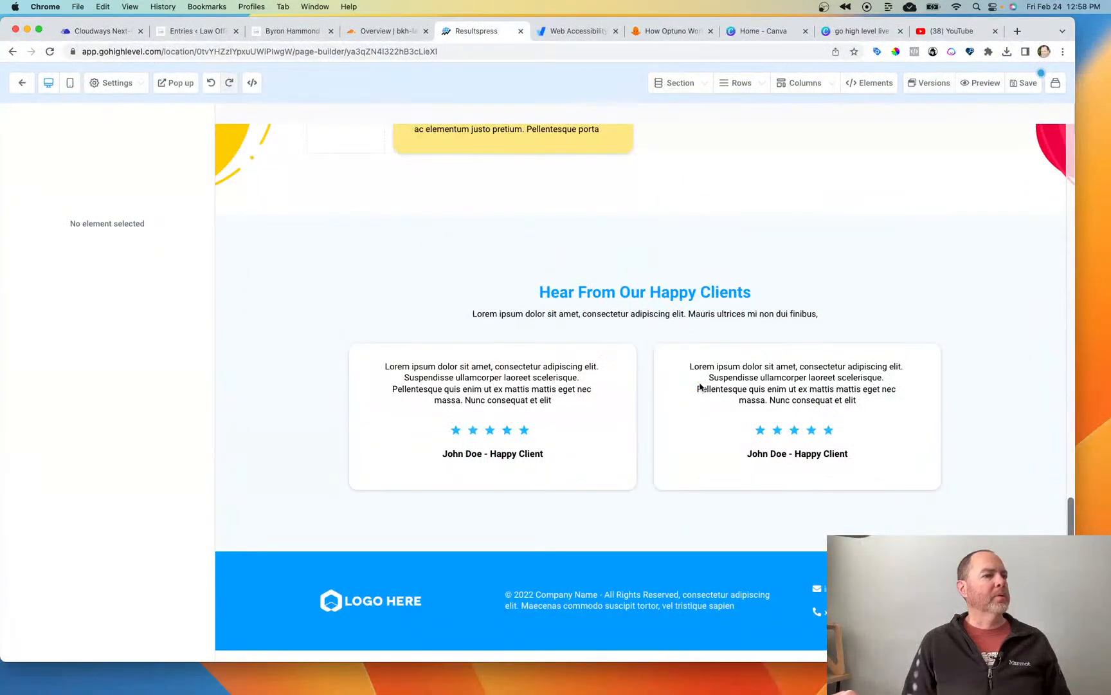
pyautogui.scroll(10, 701, 386)
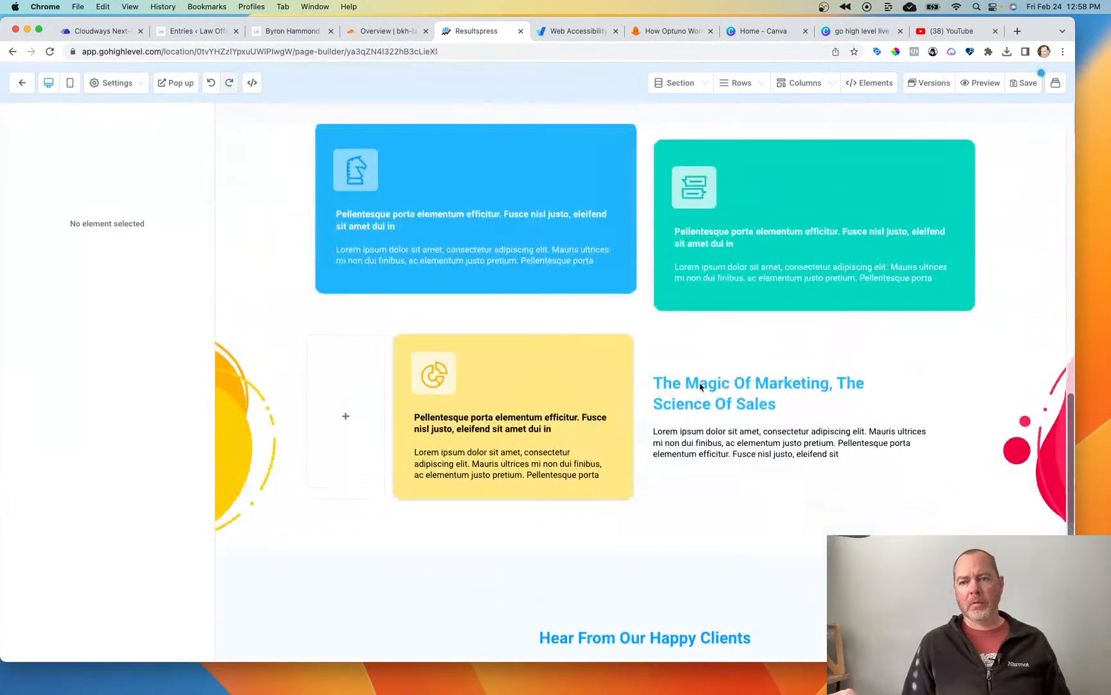
pyautogui.scroll(3, 700, 386)
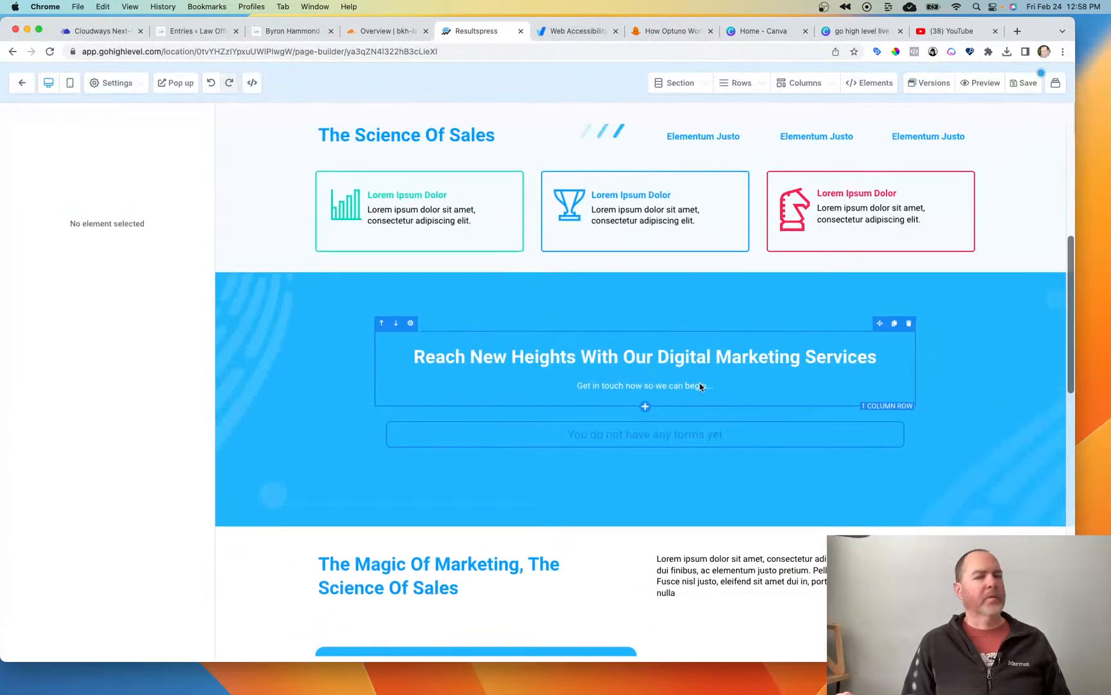
pyautogui.scroll(5, 701, 385)
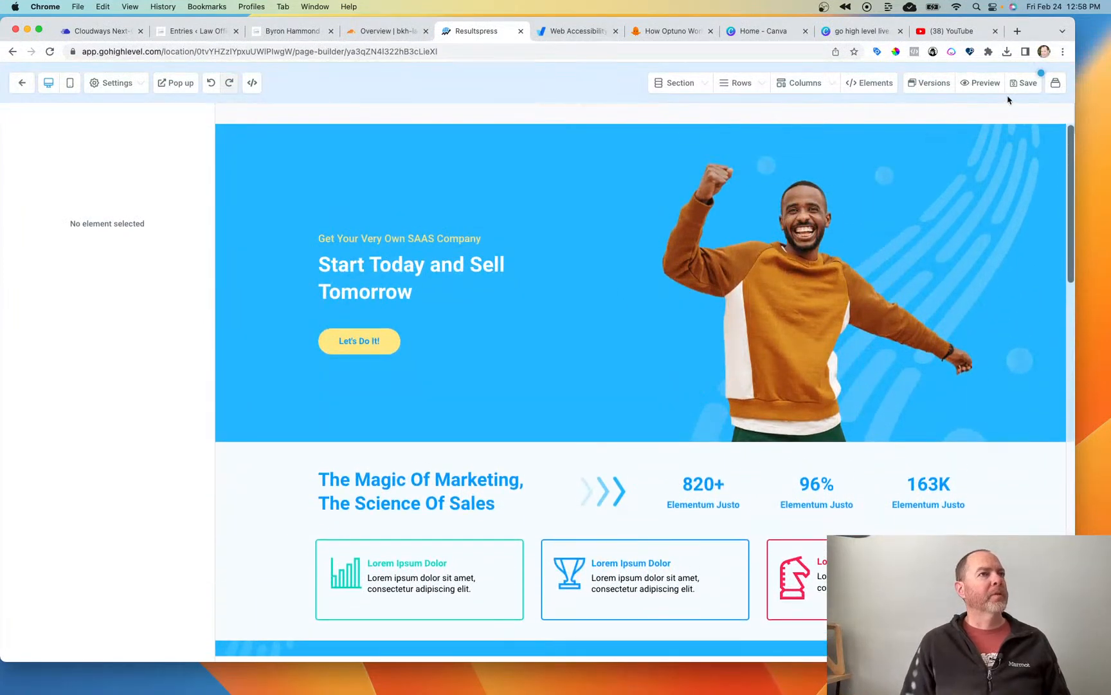
pyautogui.click(1027, 84)
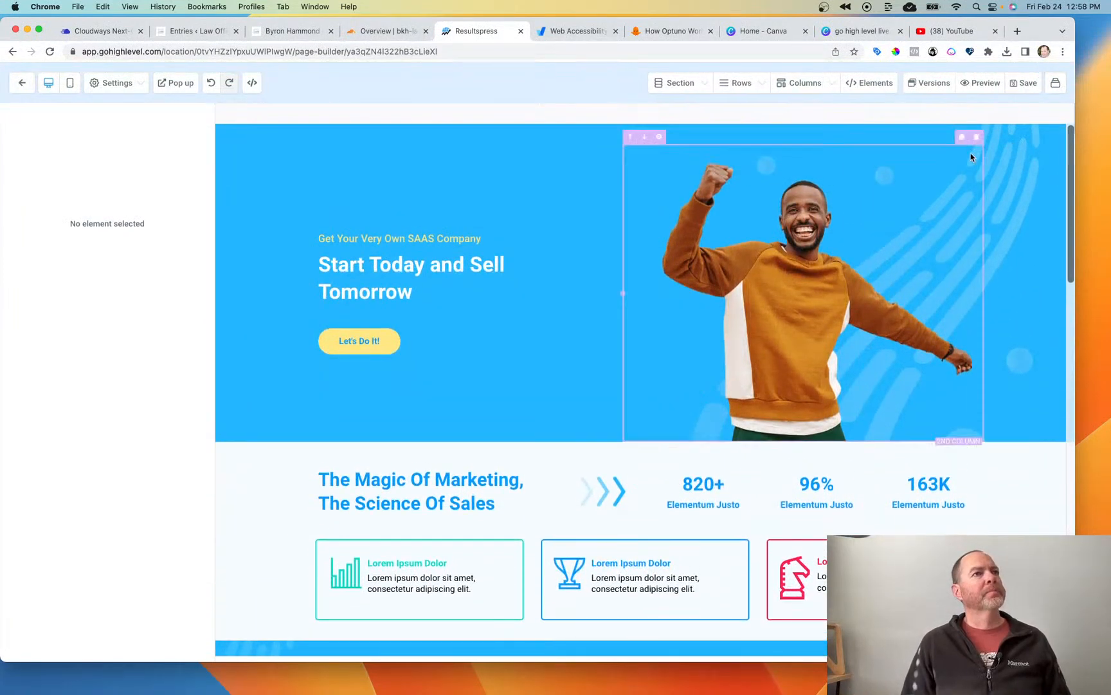
pyautogui.click(21, 82)
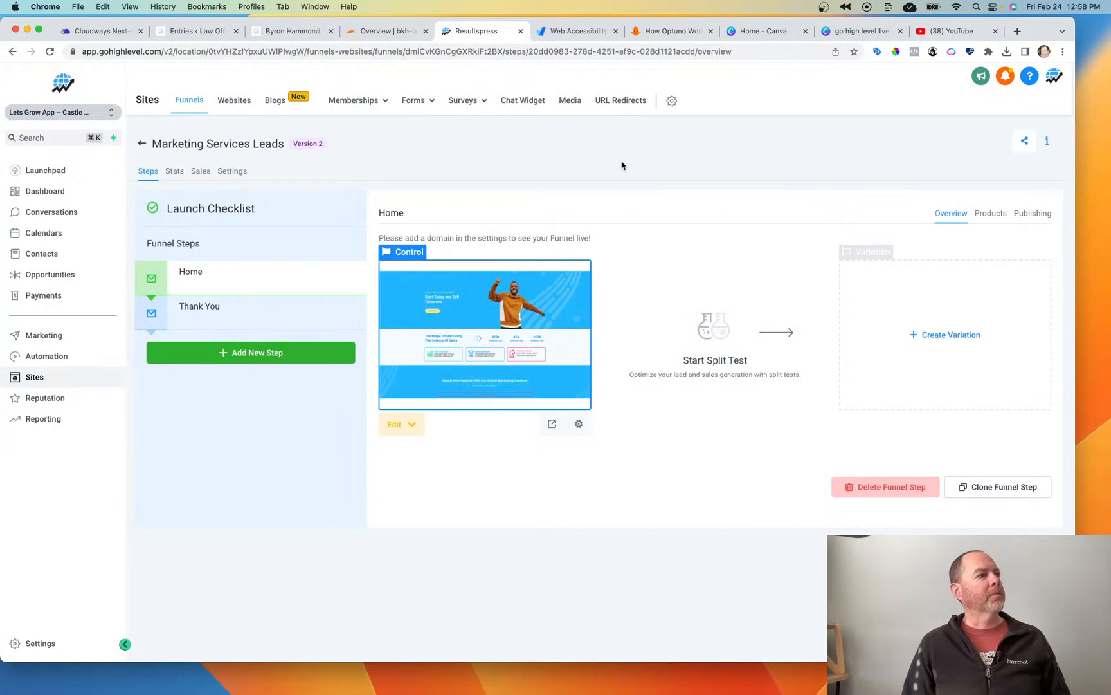
# Step: Open the form builder and create a new blank form
pyautogui.moveTo(423, 104)
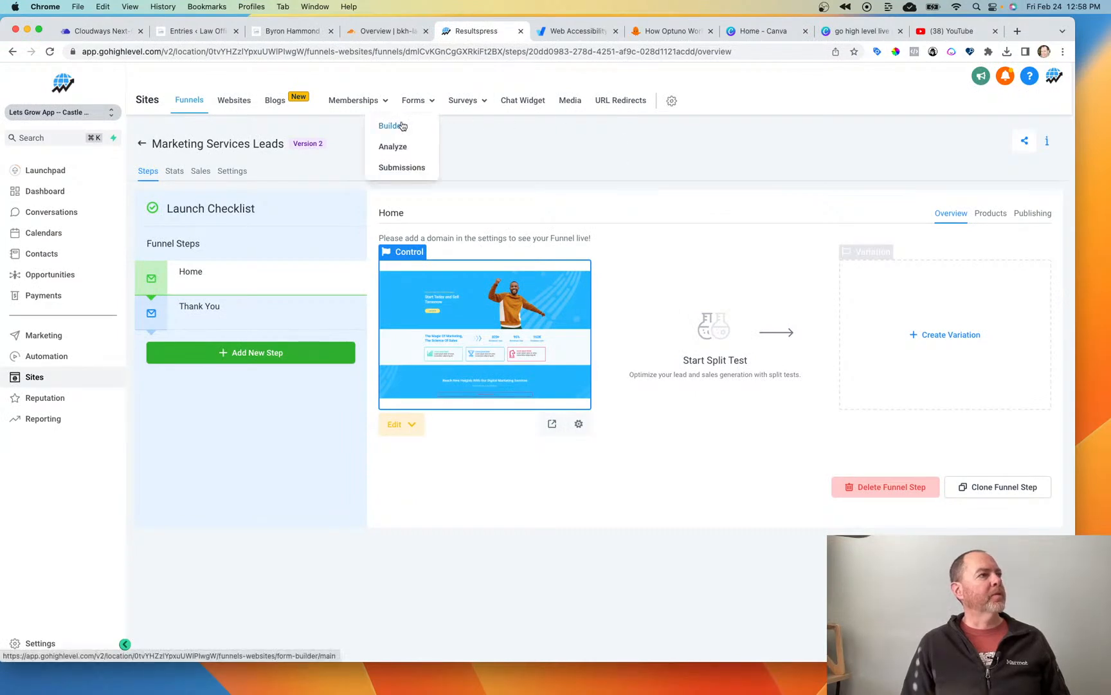
pyautogui.click(402, 124)
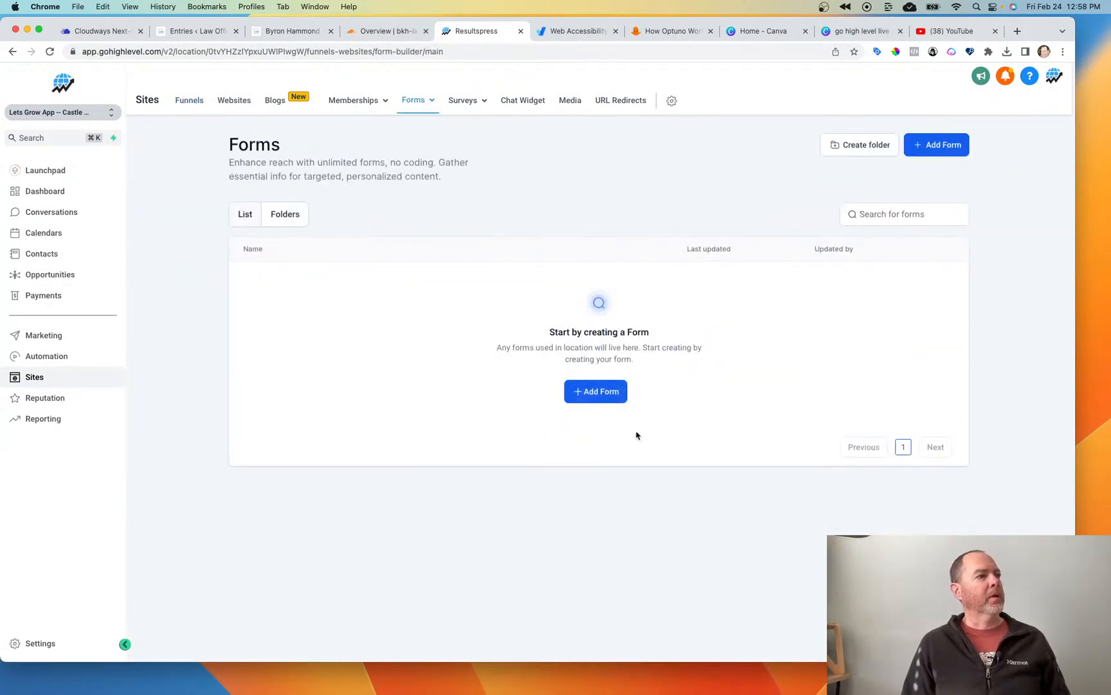
pyautogui.click(582, 401)
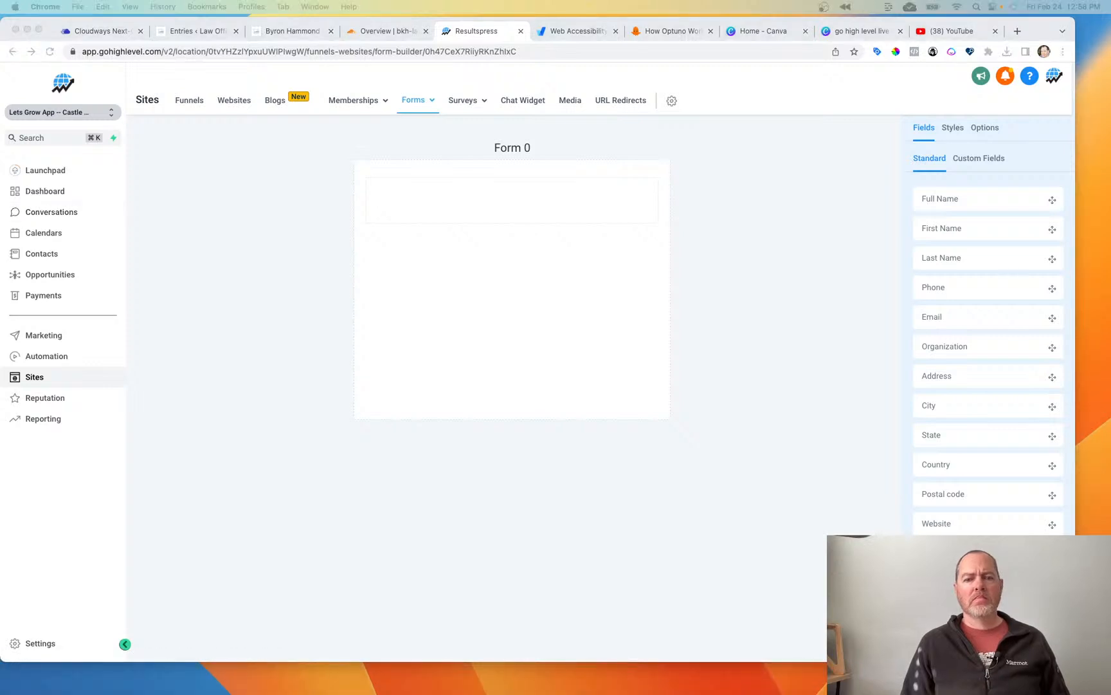
pyautogui.click(536, 276)
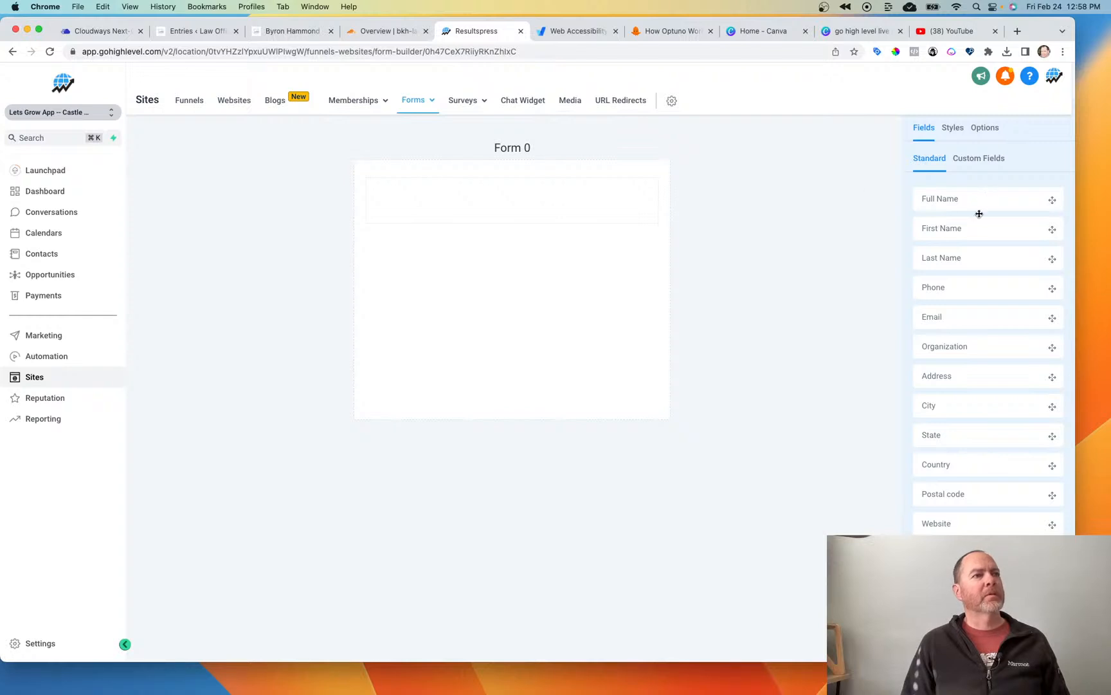
# Step: Add First Name, Email and Phone fields to the form, in that order, with a button below them
pyautogui.moveTo(973, 230); pyautogui.dragTo(501, 193)
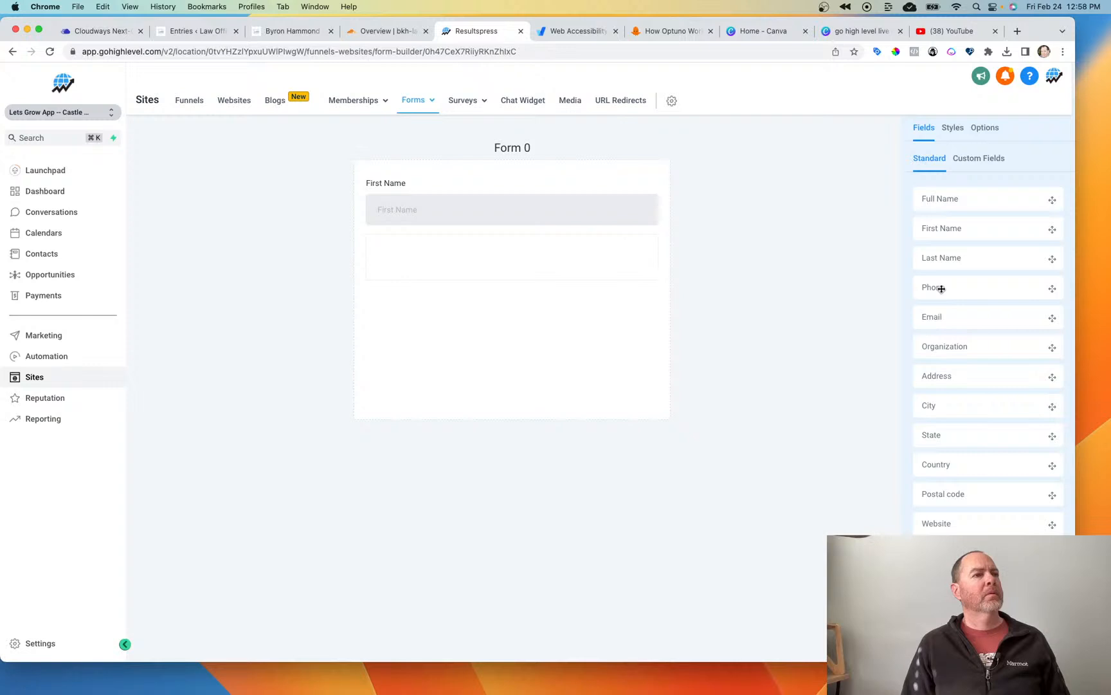
pyautogui.moveTo(941, 288); pyautogui.dragTo(389, 266)
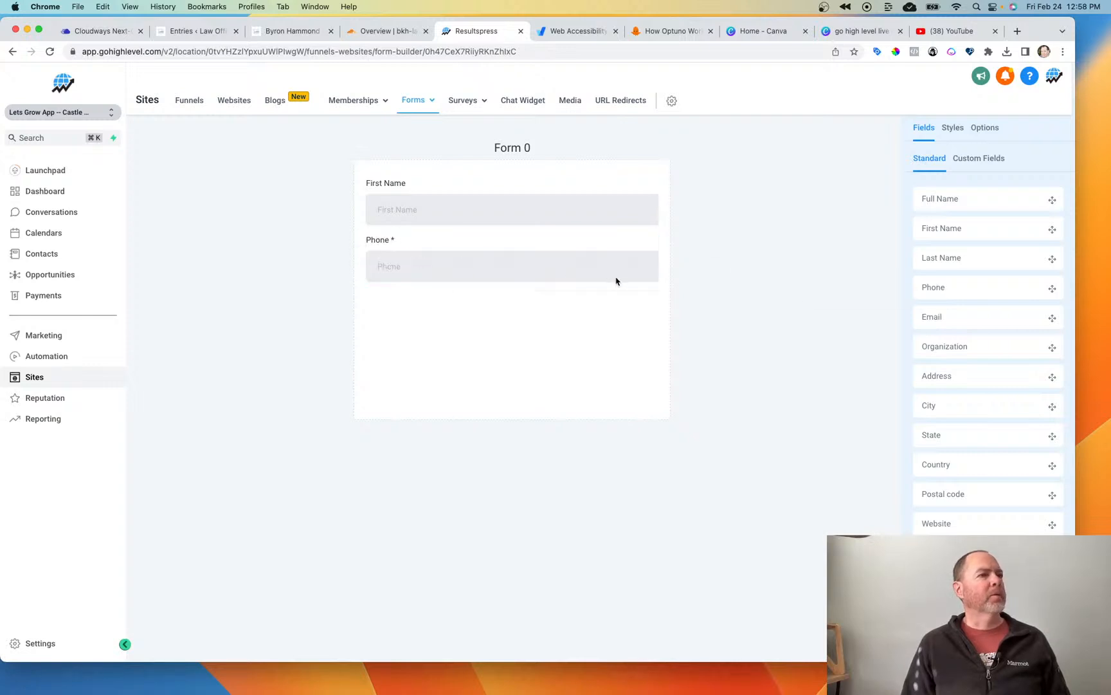
pyautogui.moveTo(971, 318); pyautogui.dragTo(566, 260)
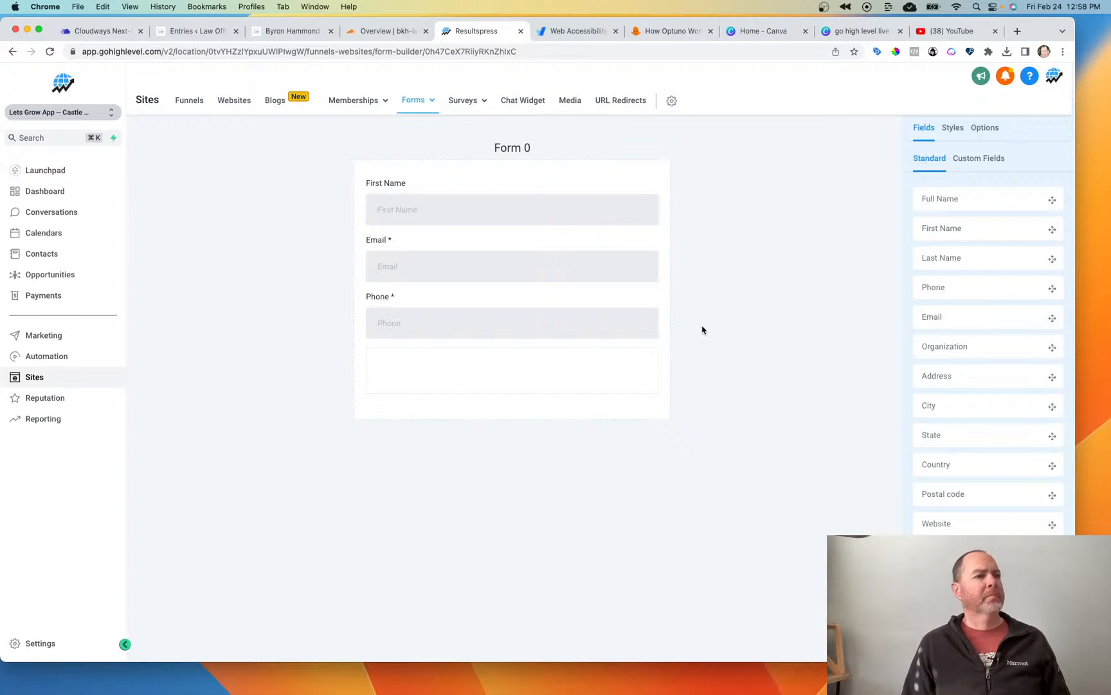
pyautogui.scroll(-5, 950, 437)
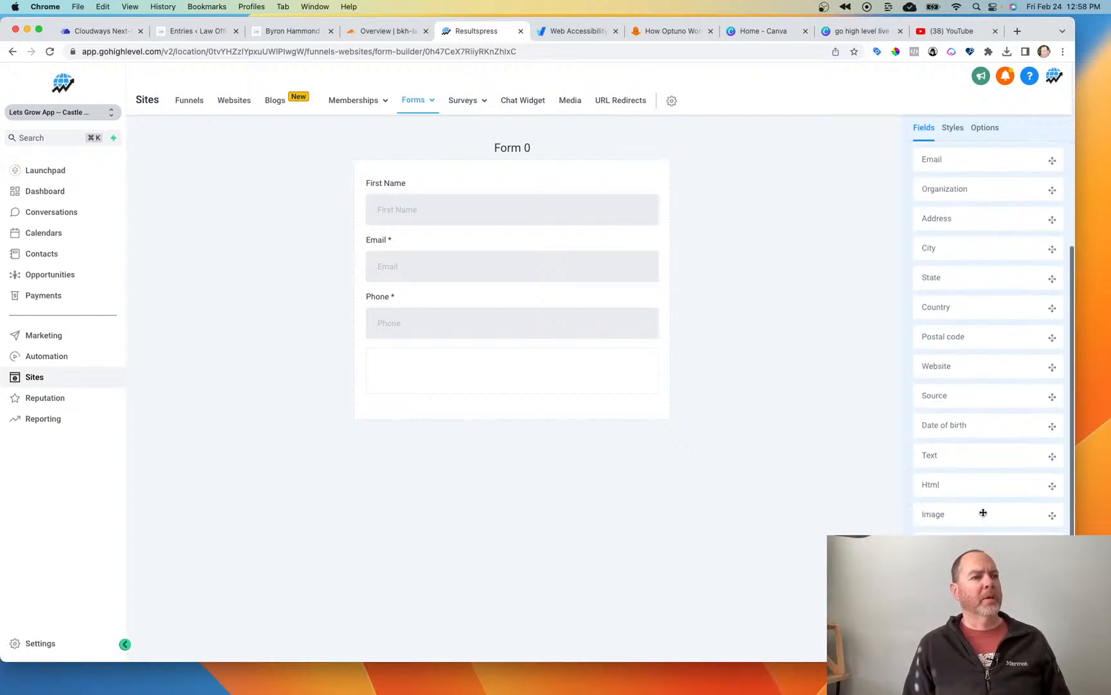
pyautogui.moveTo(983, 513); pyautogui.dragTo(528, 393)
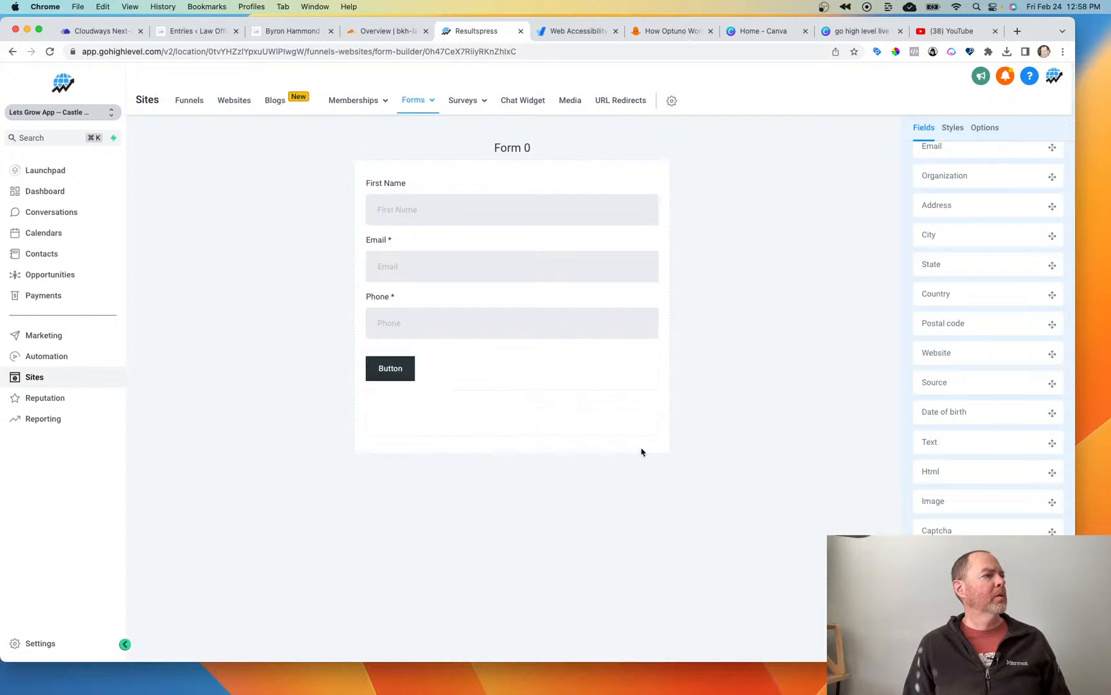
# Step: Center the form button and its label text, and make the button full width
pyautogui.click(393, 365)
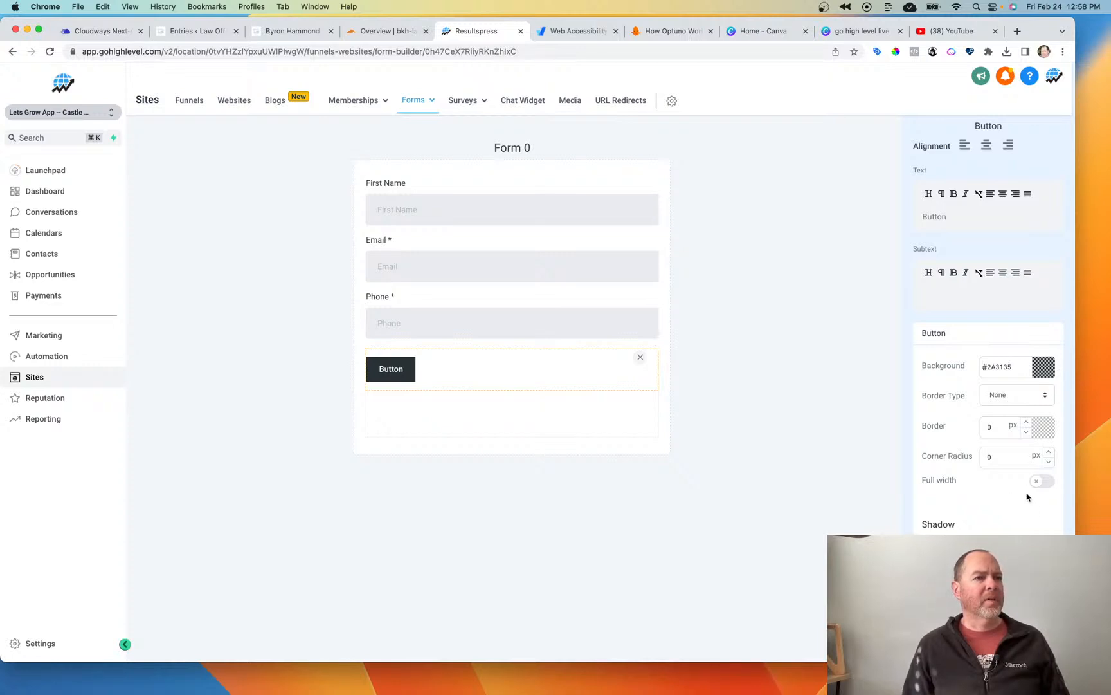
pyautogui.scroll(-6, 1027, 497)
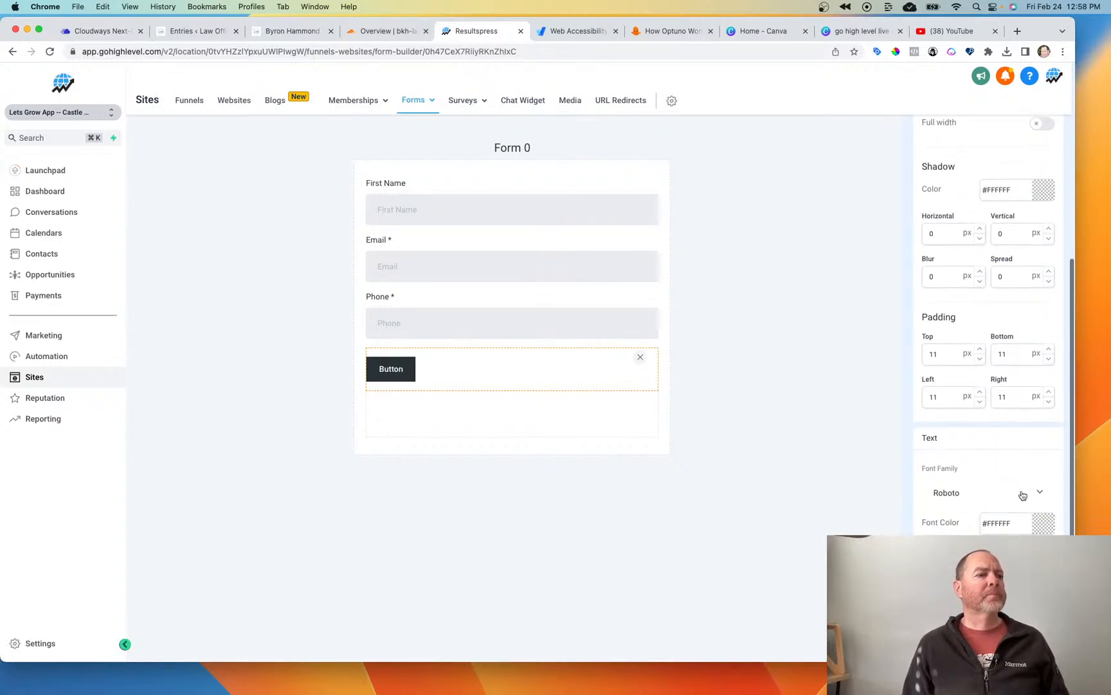
pyautogui.scroll(-2, 1022, 495)
pyautogui.scroll(6, 1017, 491)
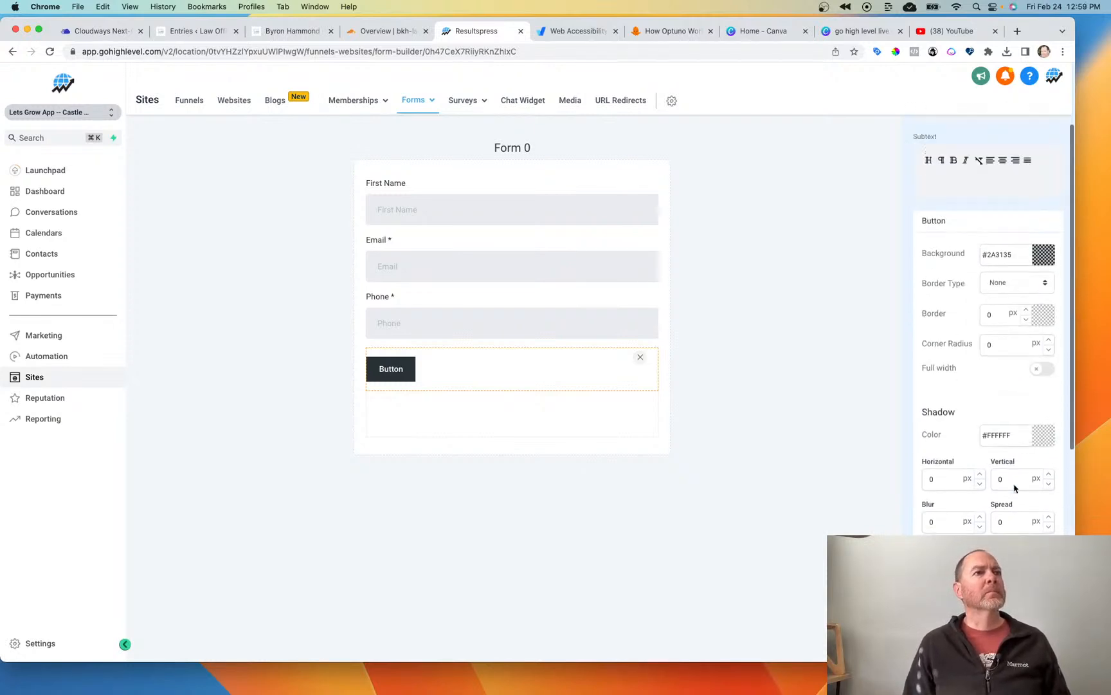
pyautogui.scroll(3, 1015, 487)
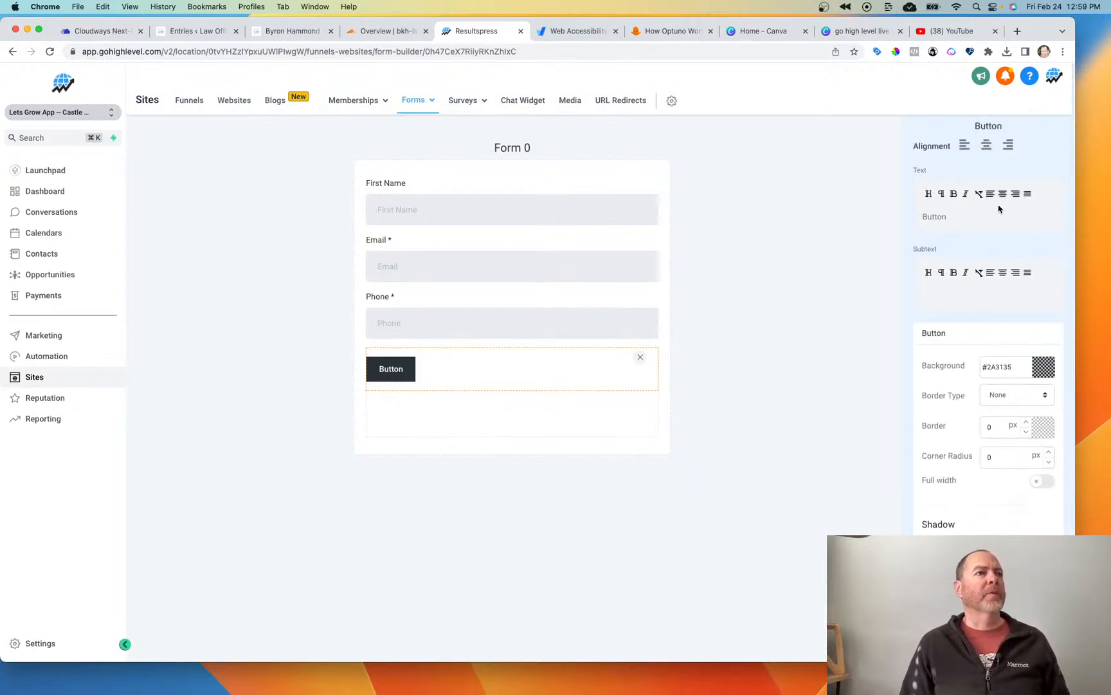
pyautogui.click(1003, 195)
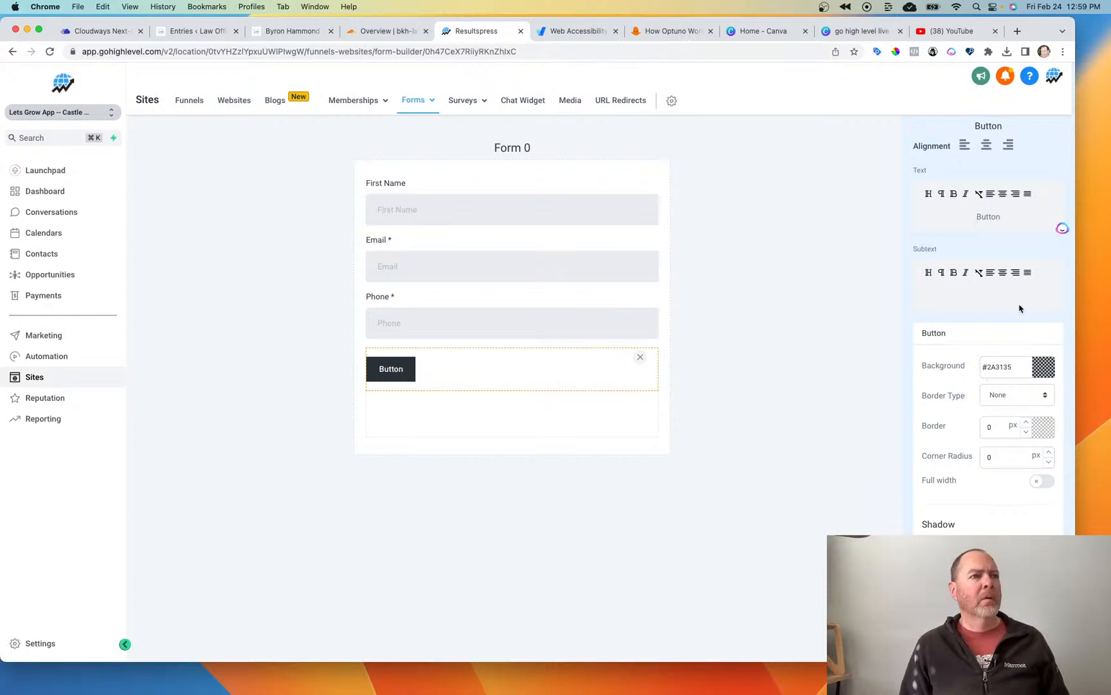
pyautogui.click(986, 146)
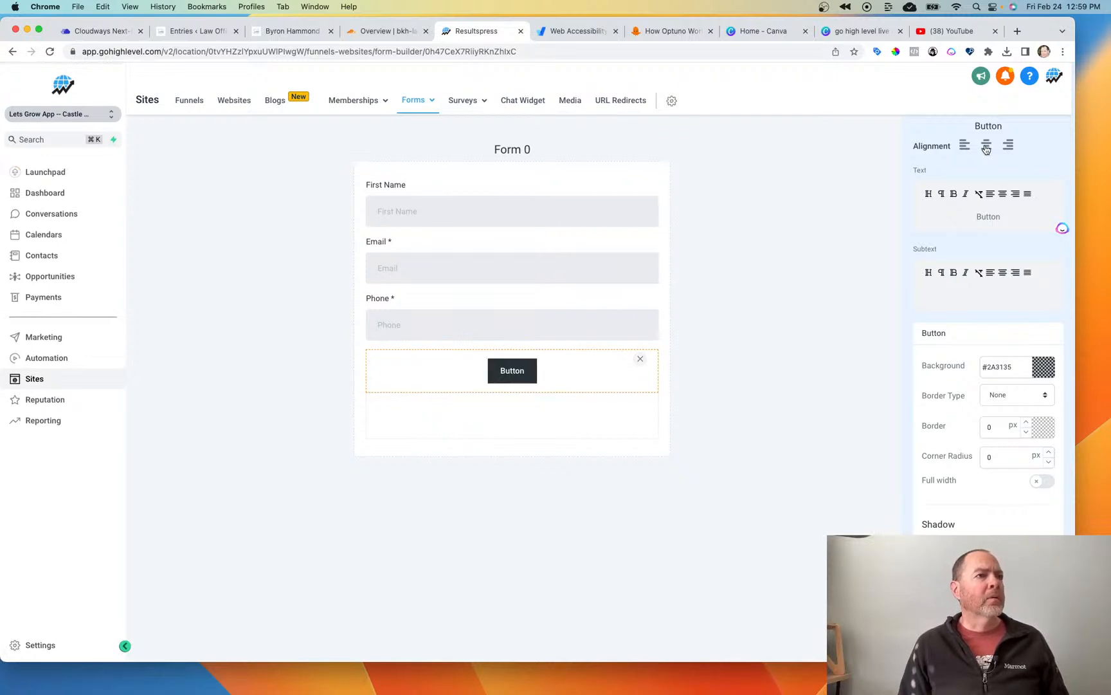
pyautogui.scroll(-3, 977, 332)
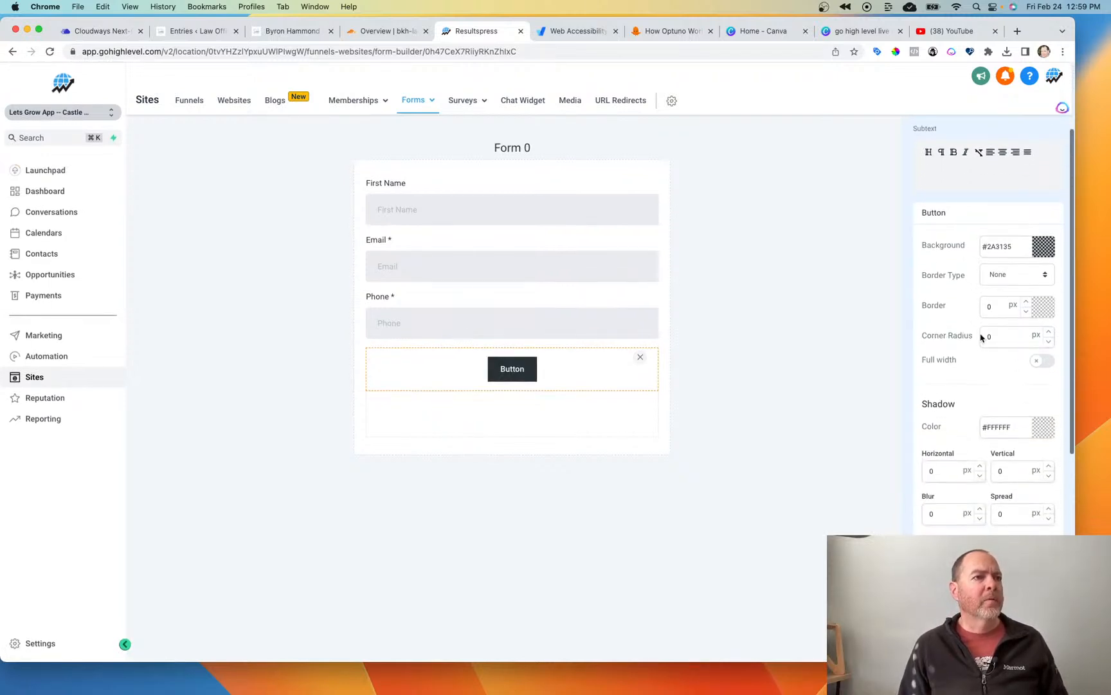
pyautogui.click(1043, 360)
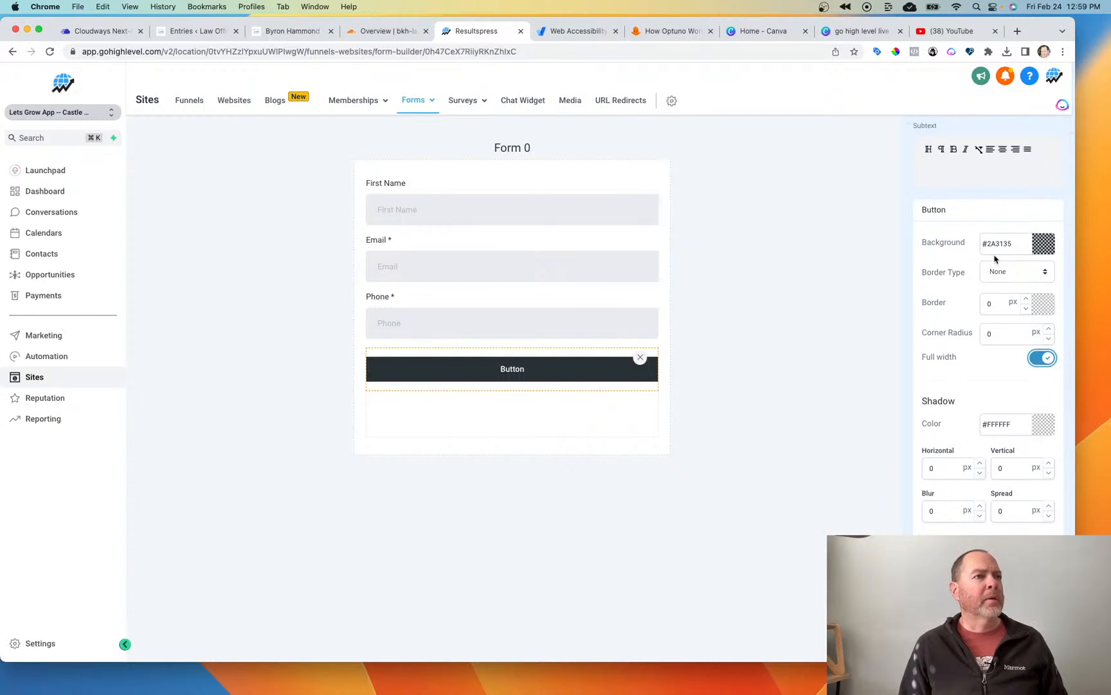
# Step: Set the form button's background color to bright blue #11A2F5 and deselect the button
pyautogui.scroll(-1, 995, 258)
pyautogui.click(1039, 240)
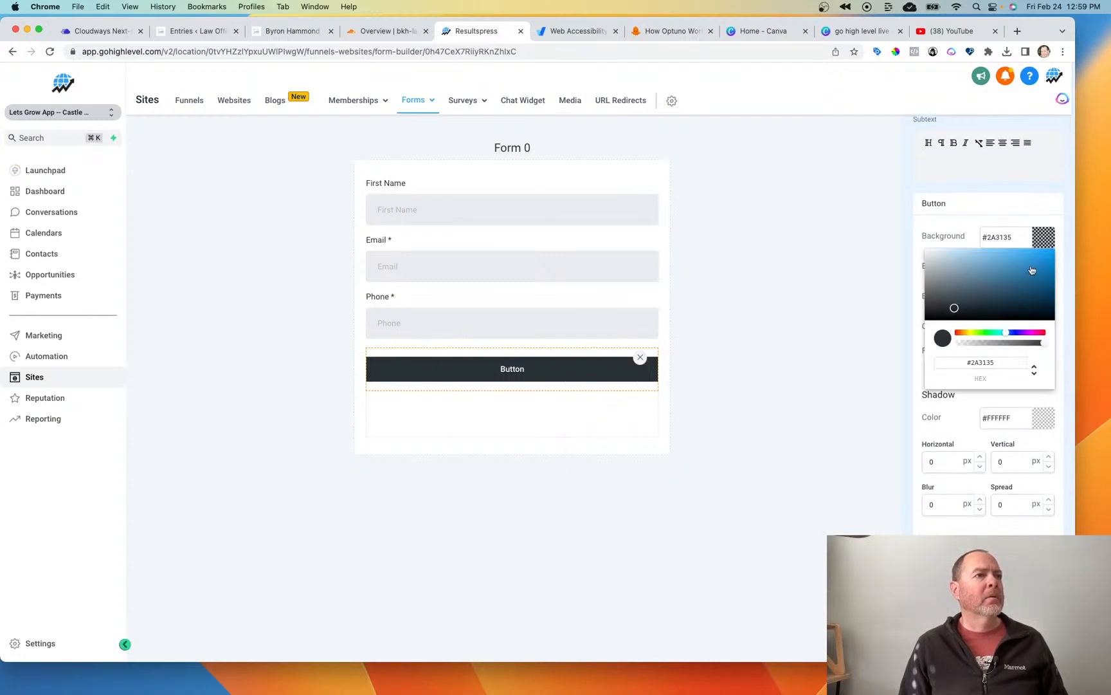
pyautogui.click(1047, 256)
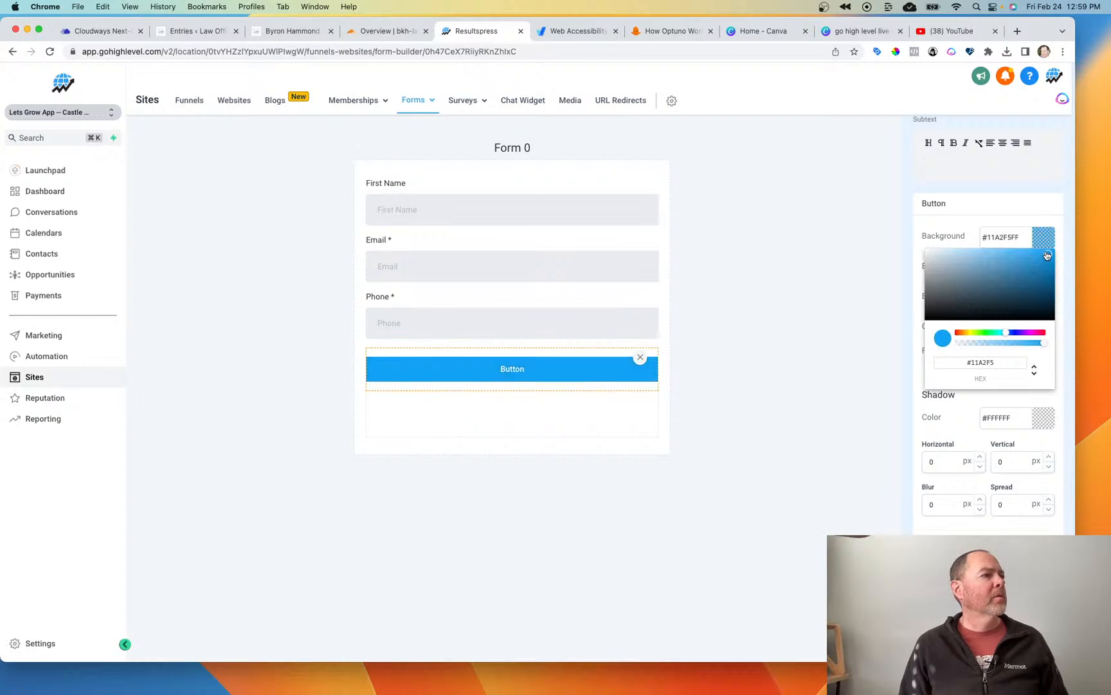
pyautogui.click(917, 276)
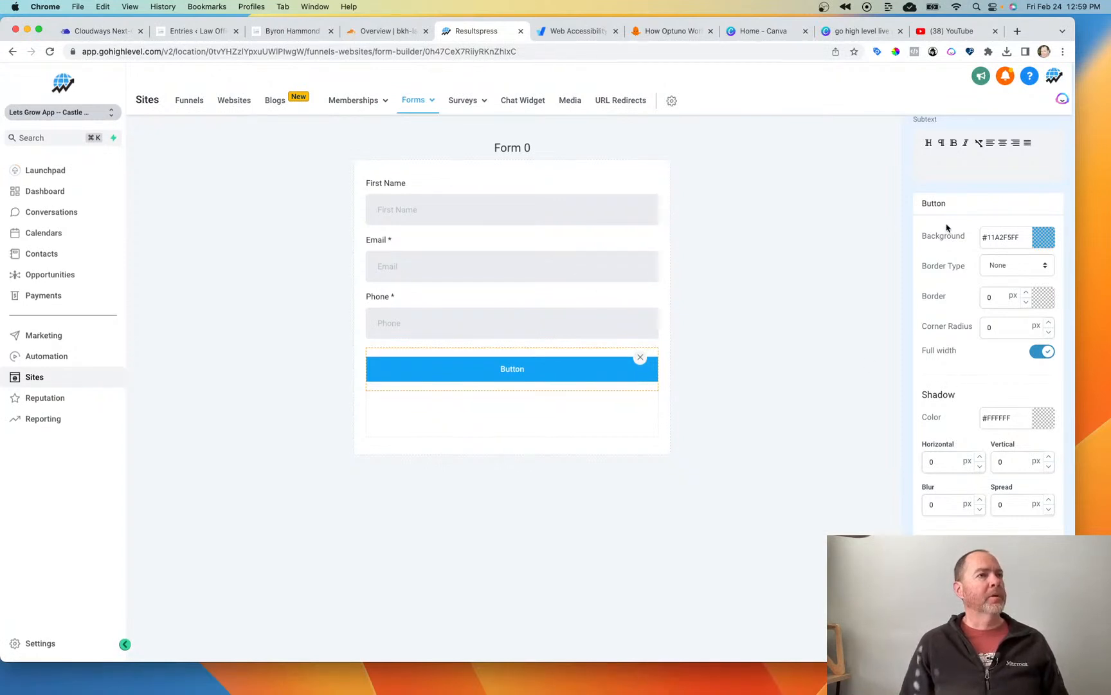
pyautogui.scroll(4, 947, 227)
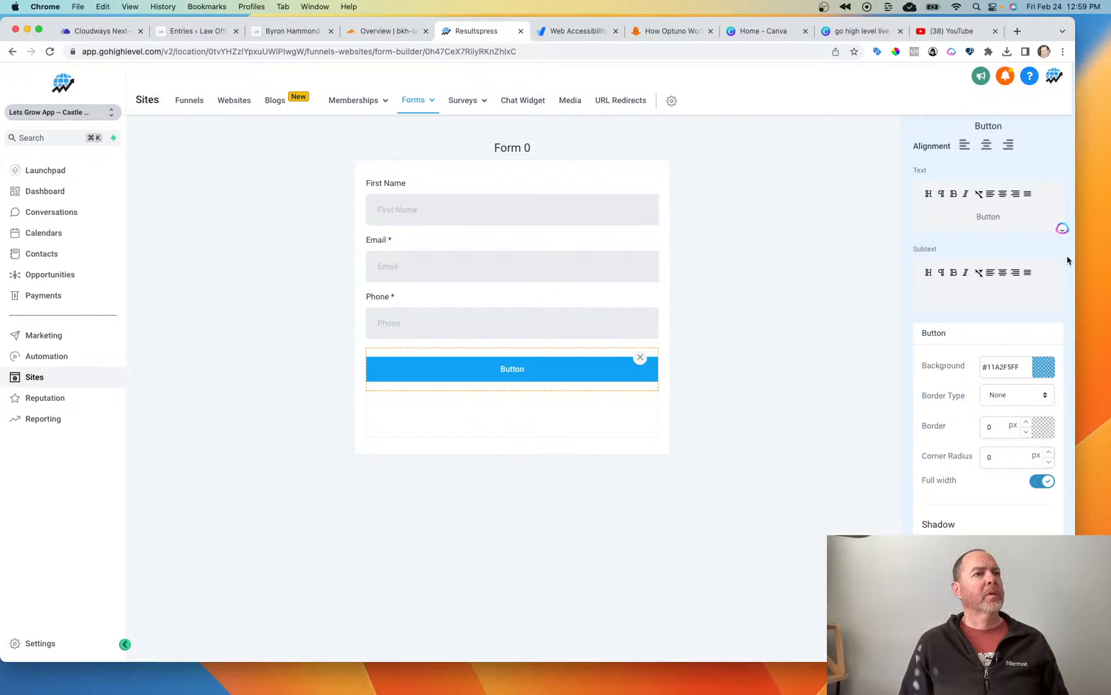
pyautogui.scroll(-8, 959, 299)
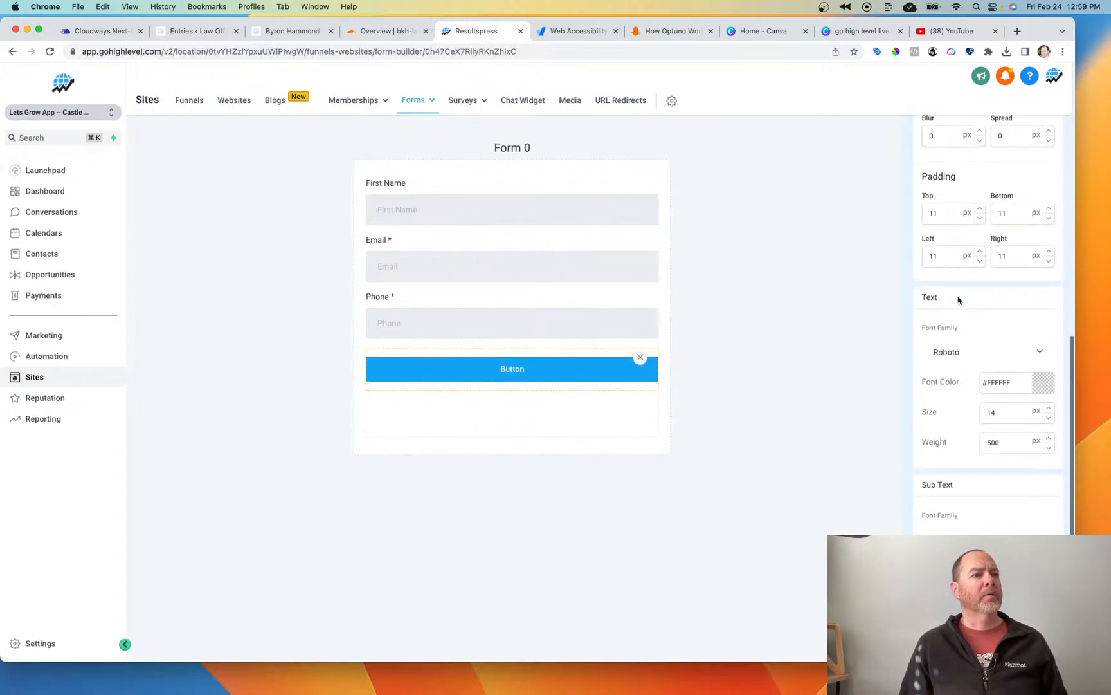
pyautogui.click(822, 300)
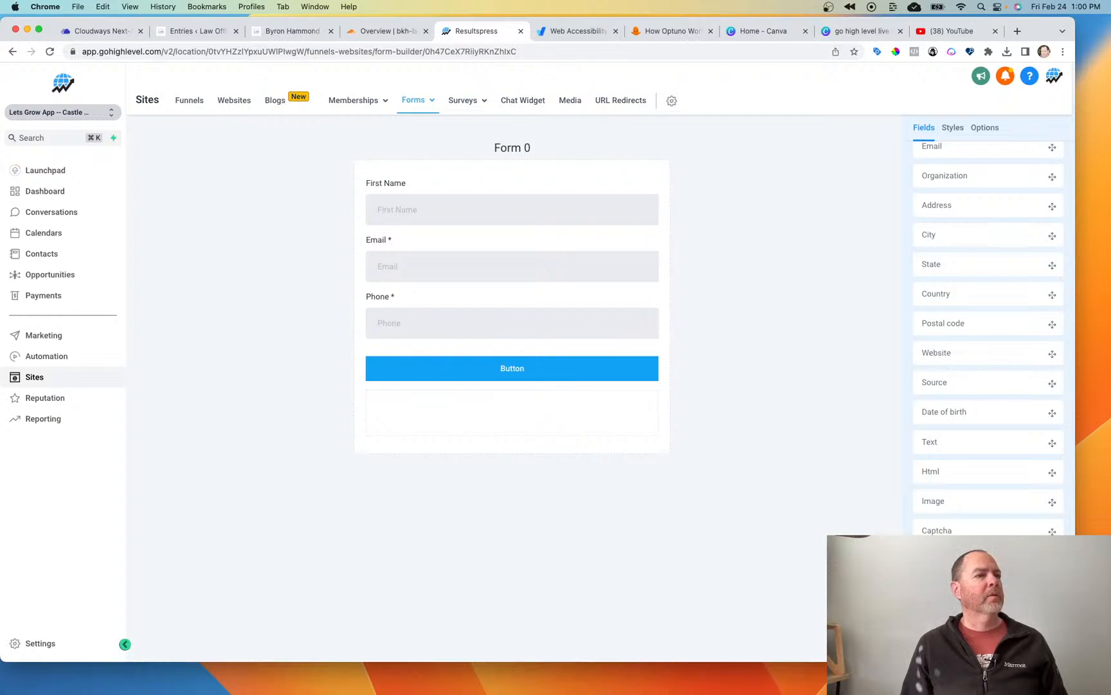
# Step: Check the form's integration settings with the Inline embed layout and close them
pyautogui.click(958, 644)
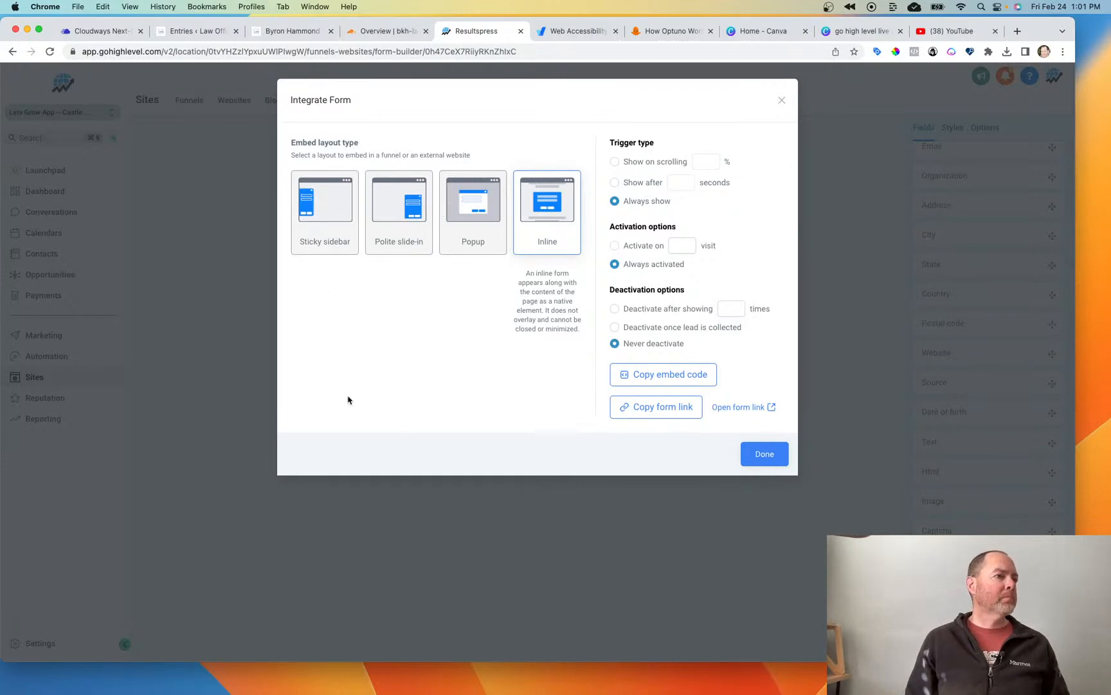
pyautogui.click(774, 457)
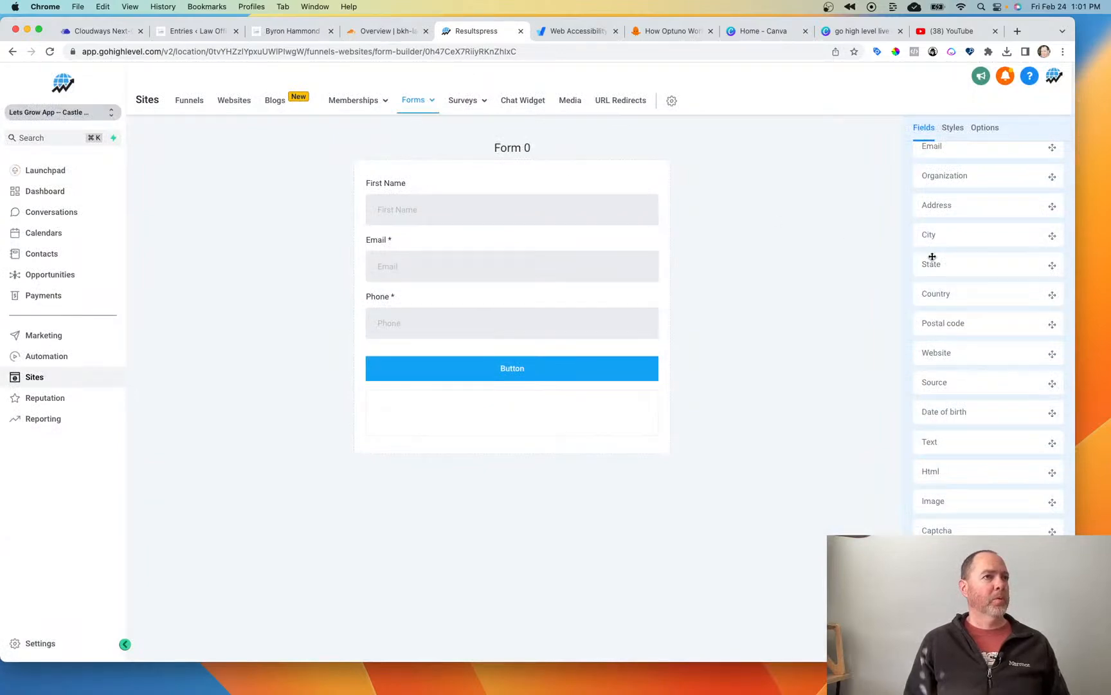
# Step: Rename the form as Basic Lead Capture Form and check which On Submit actions are available
pyautogui.scroll(5, 932, 258)
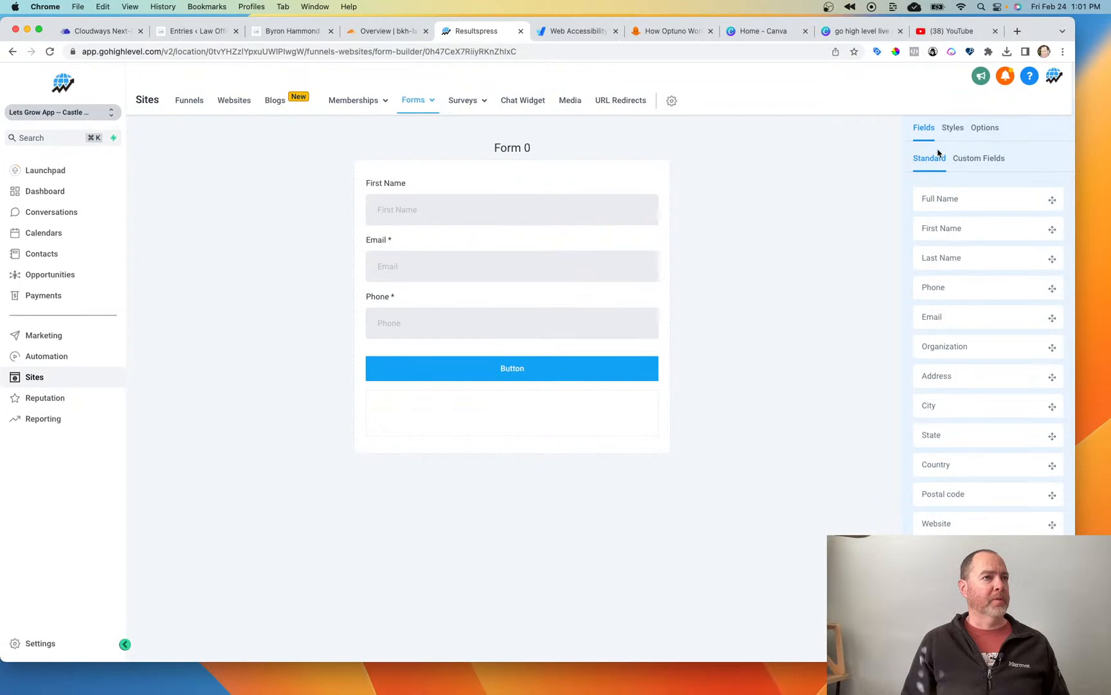
pyautogui.click(986, 131)
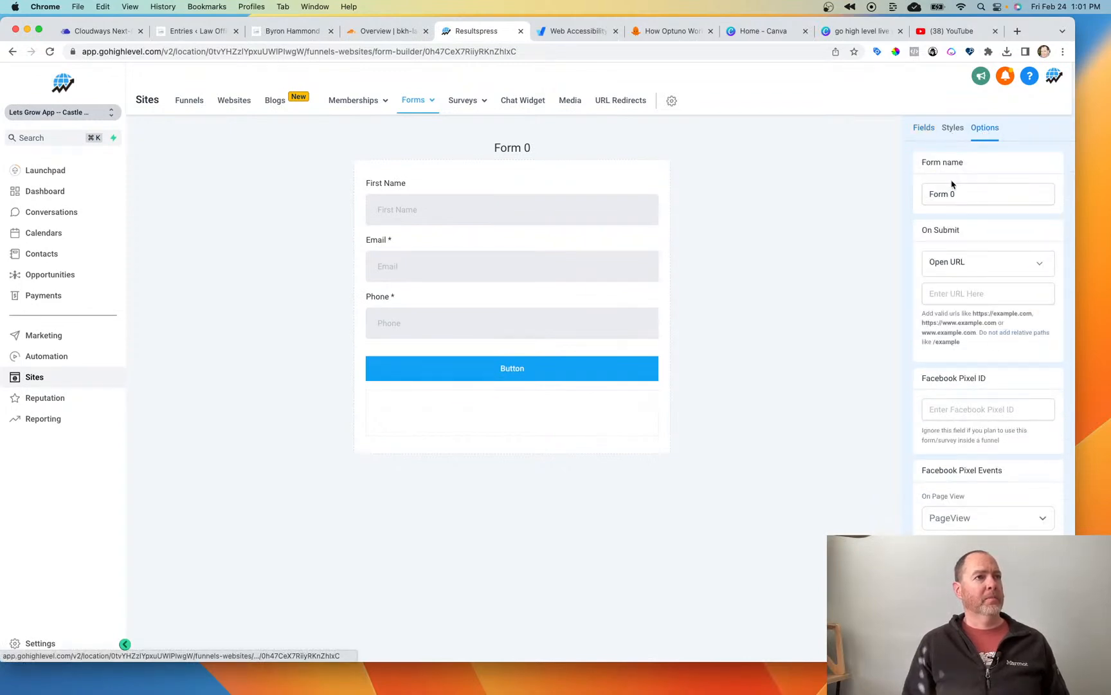
pyautogui.moveTo(958, 193); pyautogui.dragTo(923, 194)
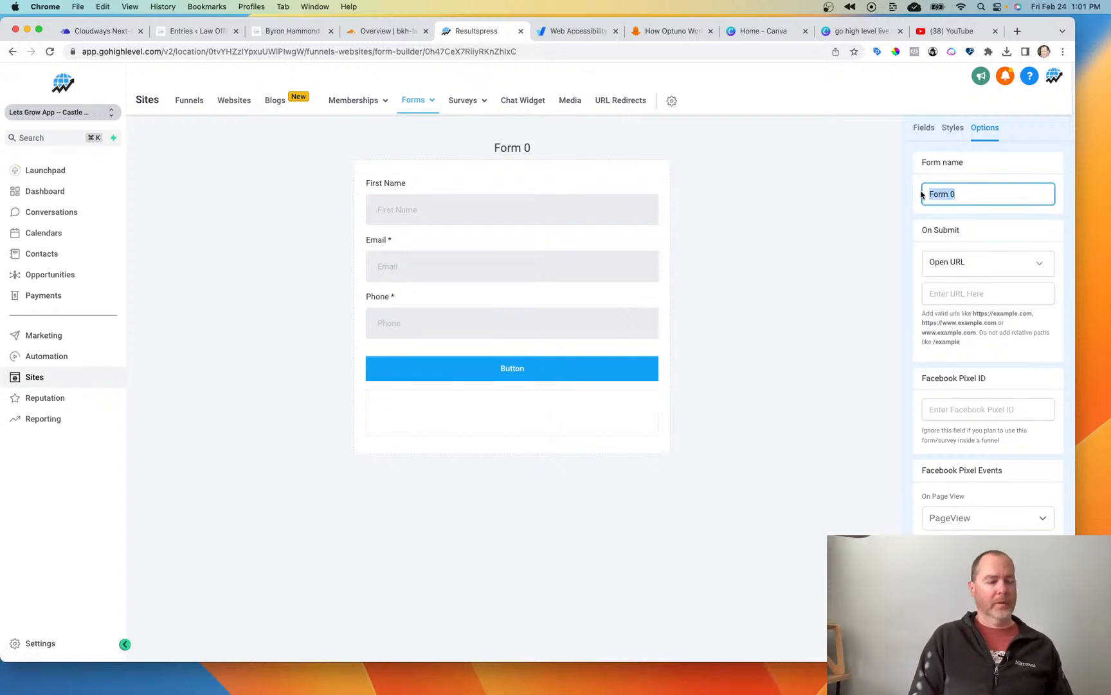
pyautogui.write('Basic Form')
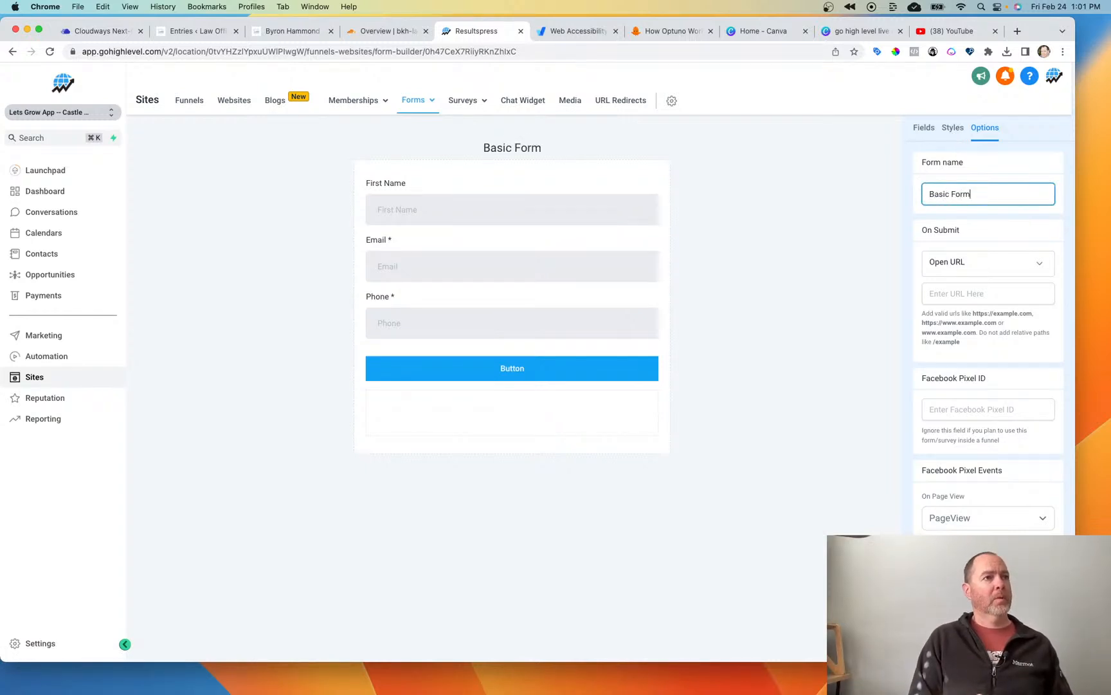
pyautogui.press('BackSpace')
pyautogui.press('BackSpace')
pyautogui.press('BackSpace')
pyautogui.press('BackSpace')
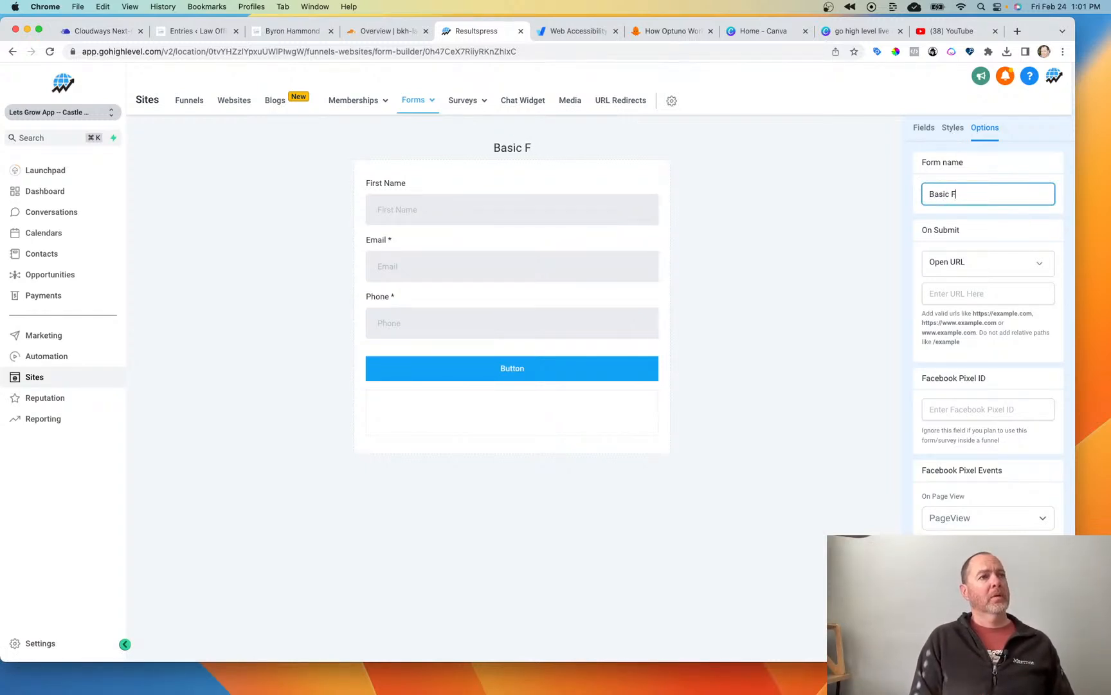
pyautogui.write('Lead Cap')
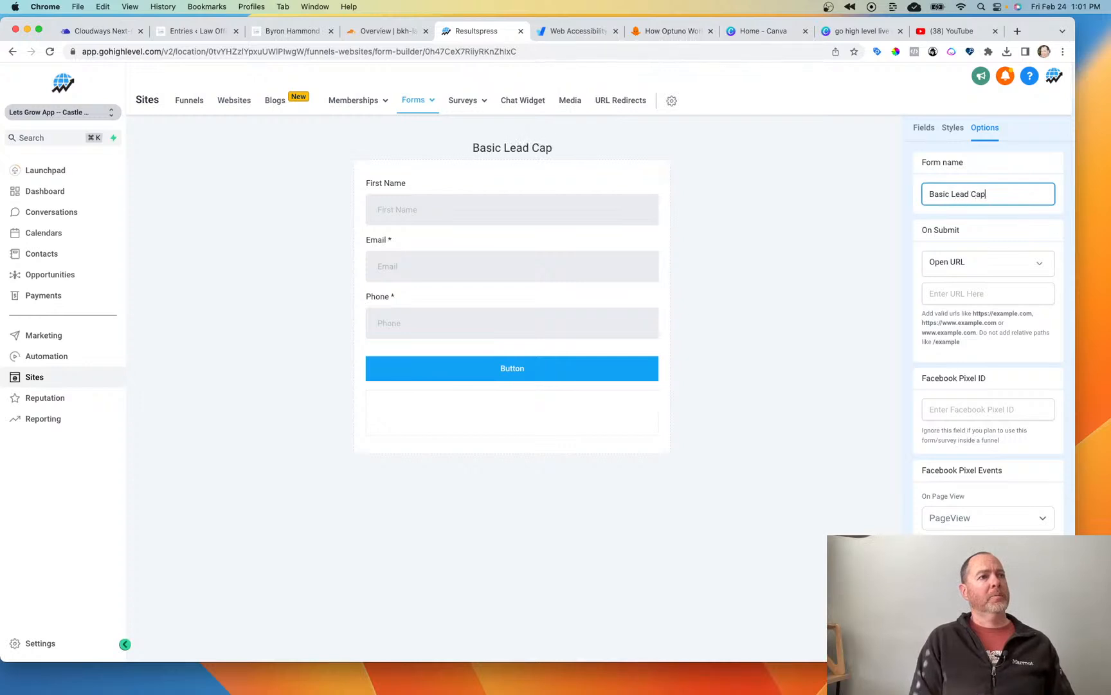
pyautogui.write('ture Form')
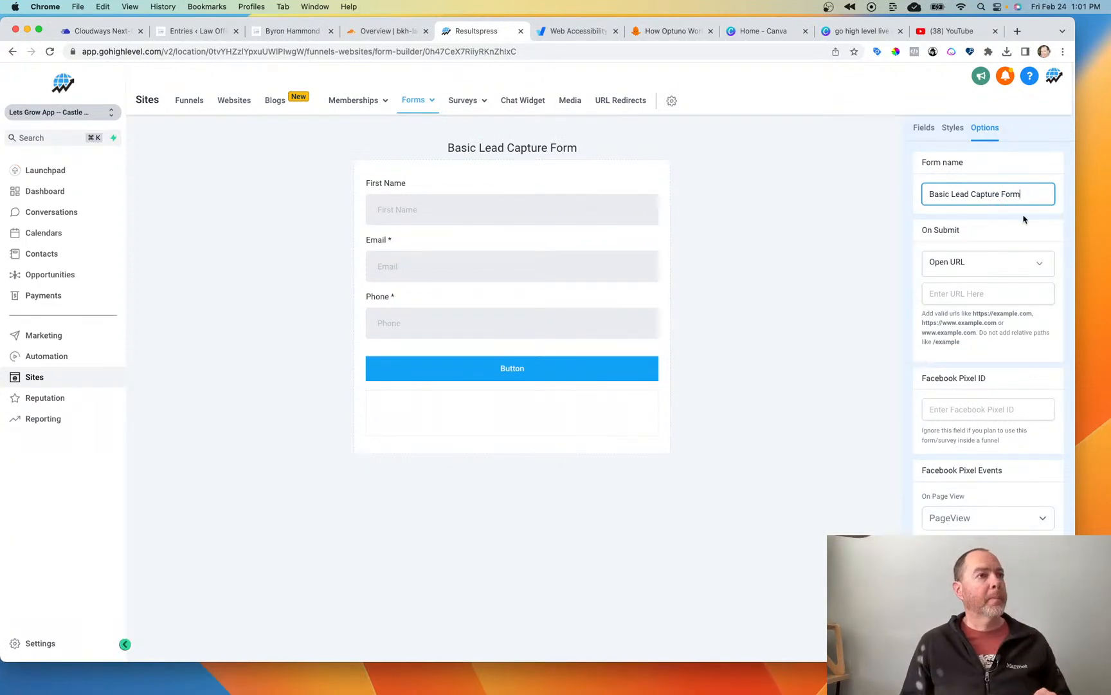
pyautogui.click(1036, 266)
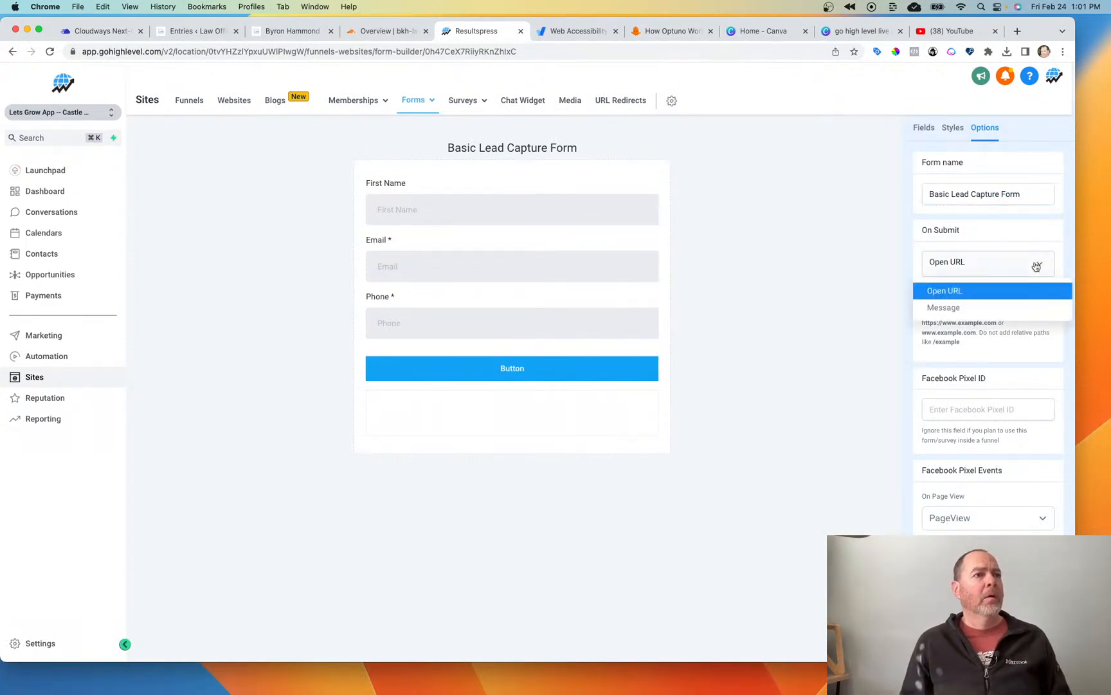
pyautogui.click(1036, 266)
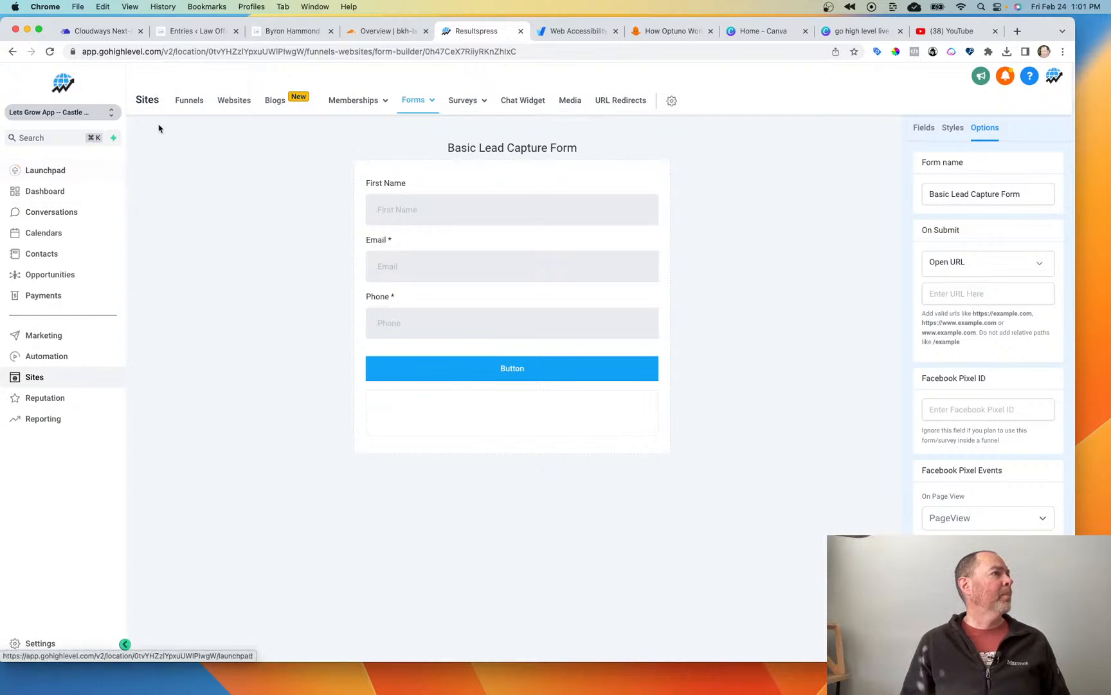
# Step: Open the Home page of the most recently edited Marketing Services Leads funnel for editing and select its empty form element
pyautogui.click(186, 103)
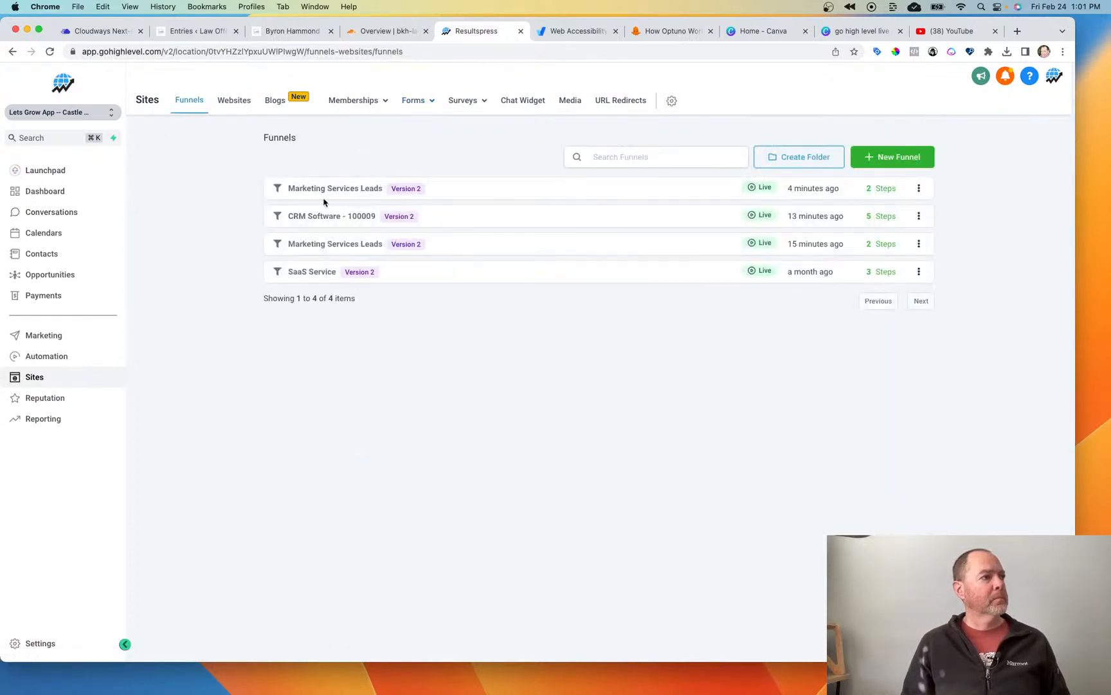
pyautogui.click(340, 189)
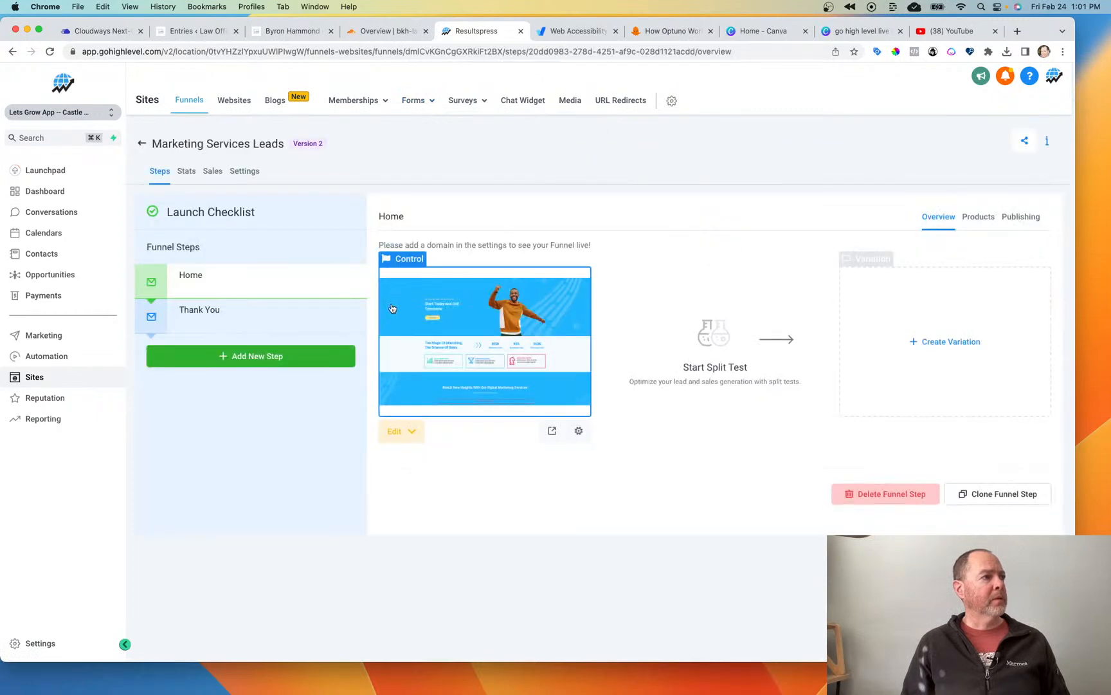
pyautogui.click(476, 407)
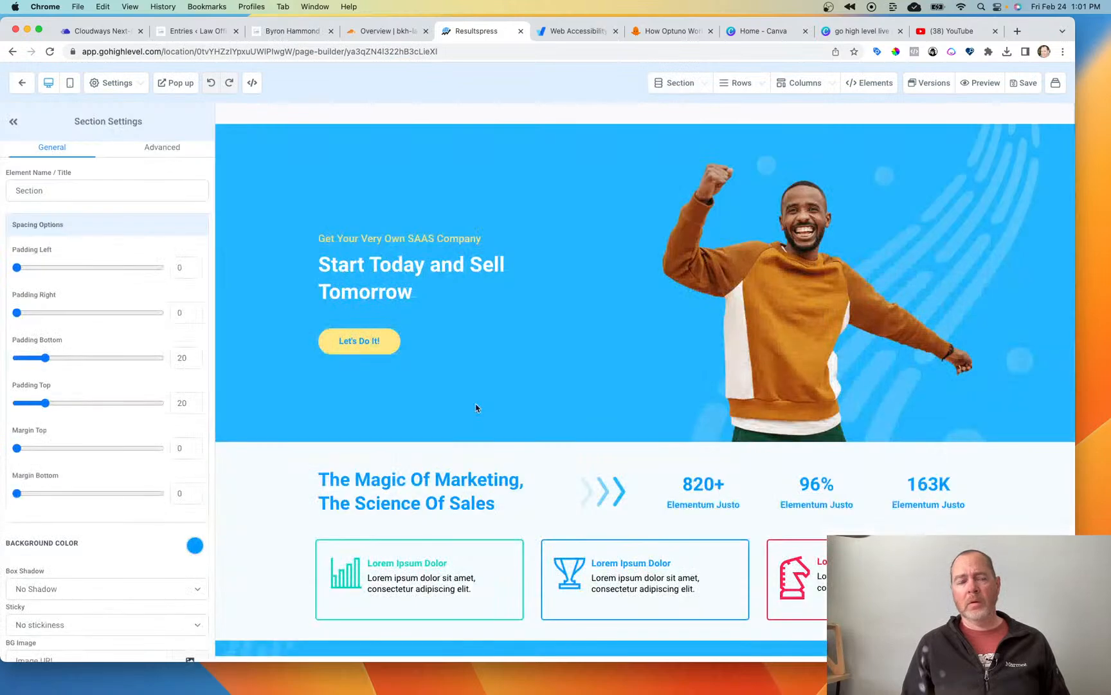
pyautogui.scroll(-10, 618, 366)
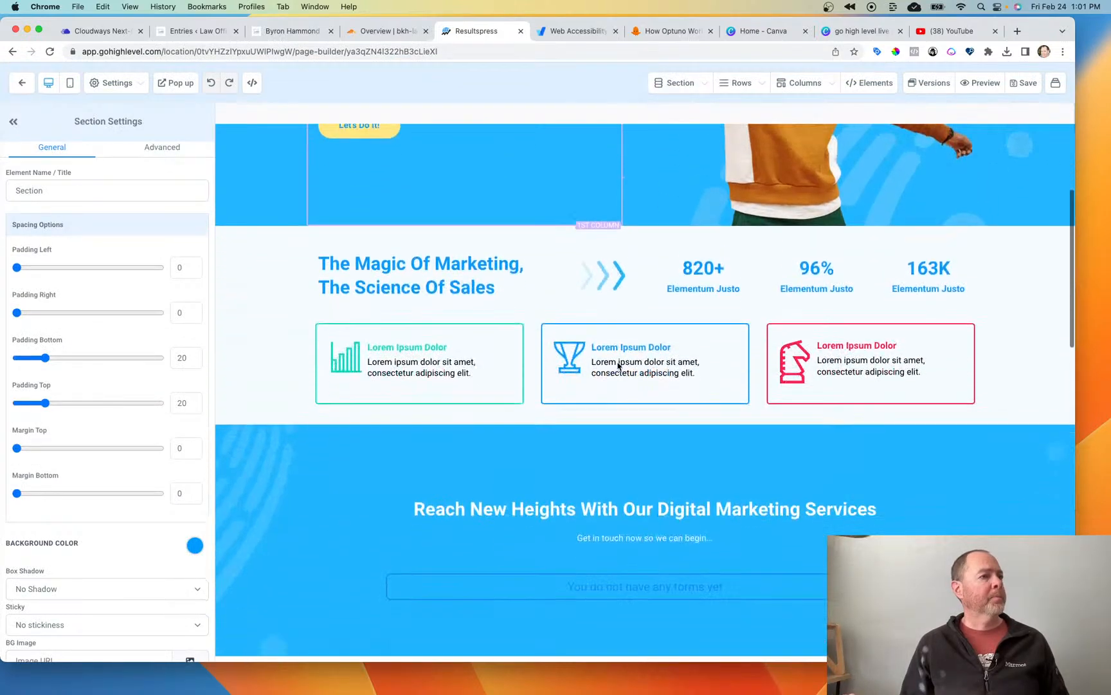
pyautogui.scroll(2, 591, 344)
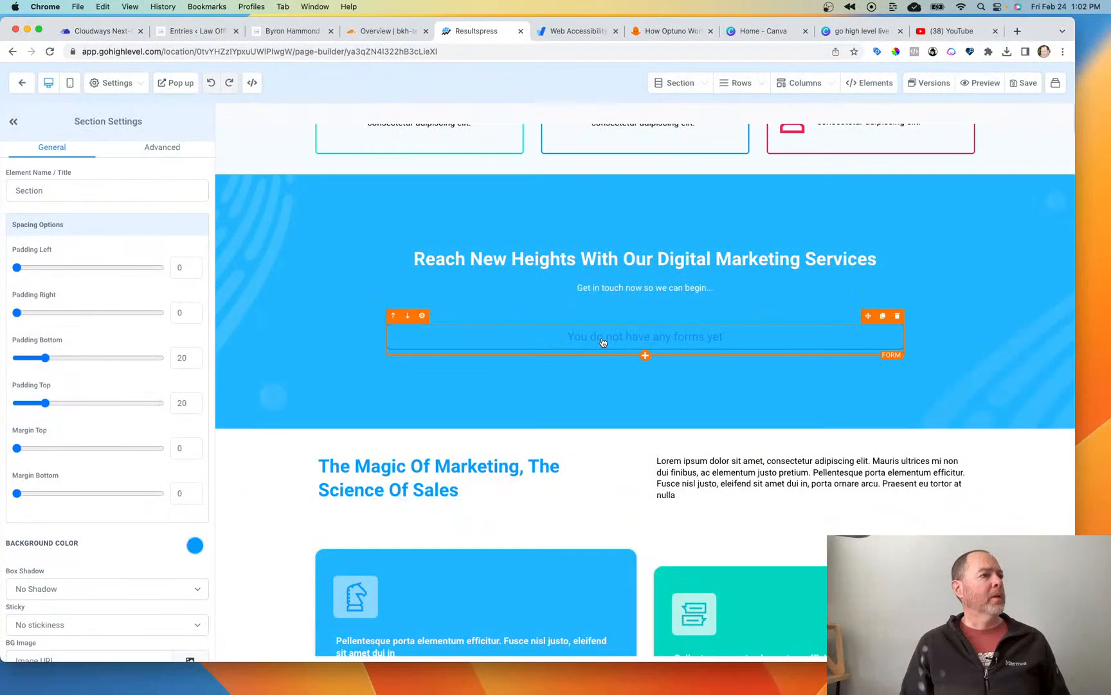
pyautogui.click(665, 342)
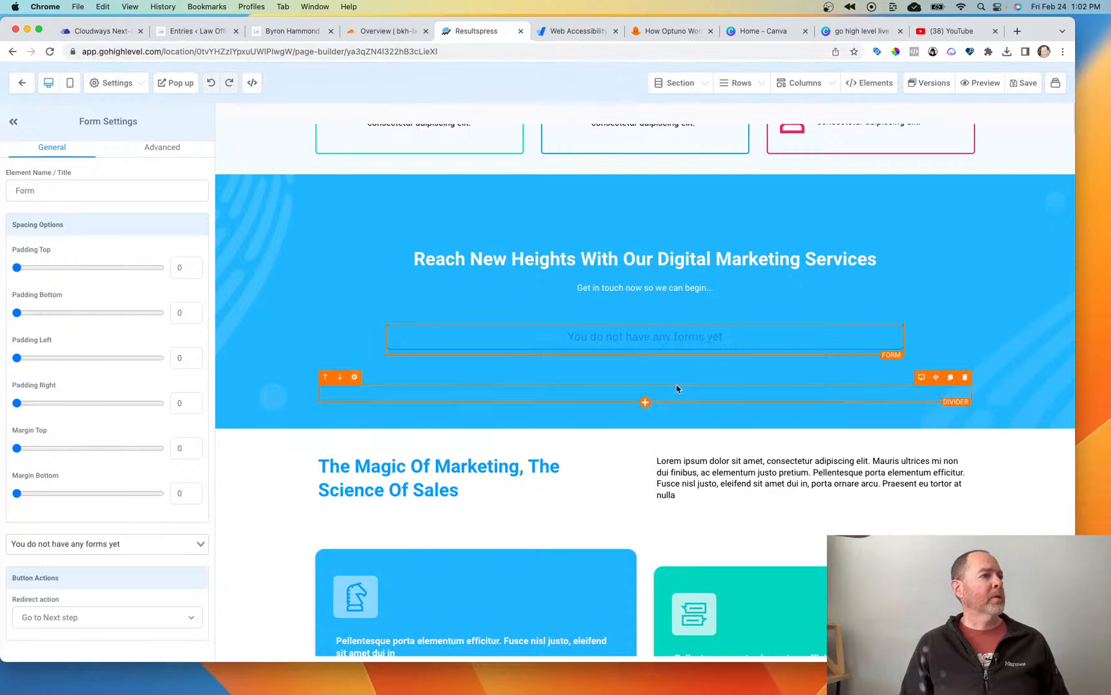
pyautogui.click(644, 355)
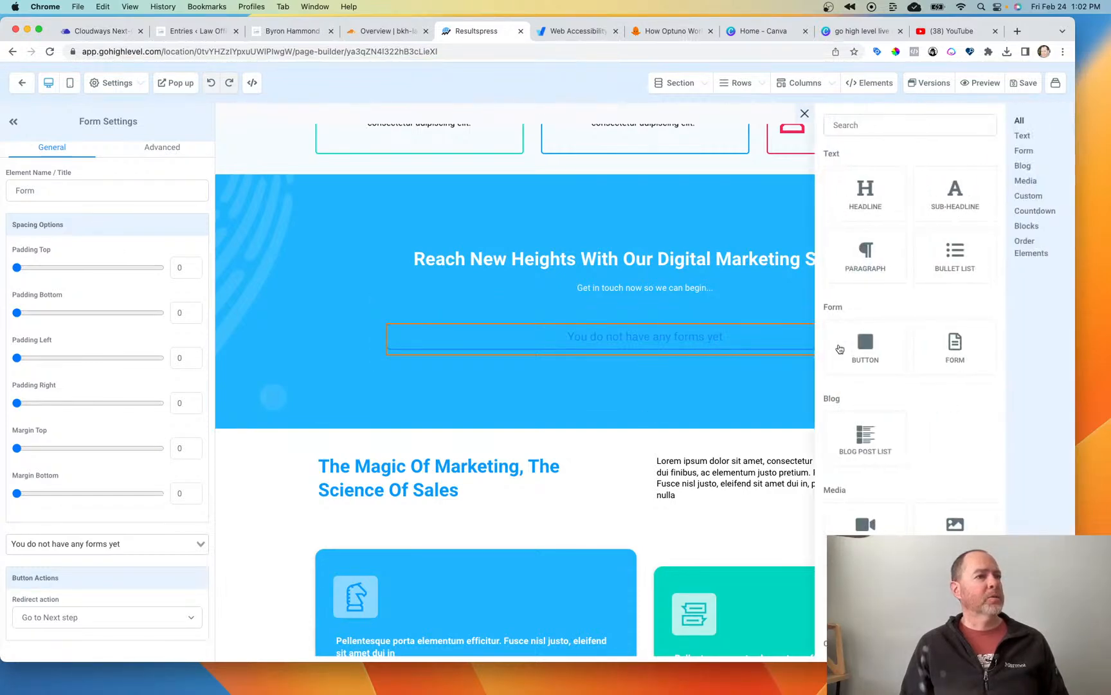
pyautogui.click(949, 354)
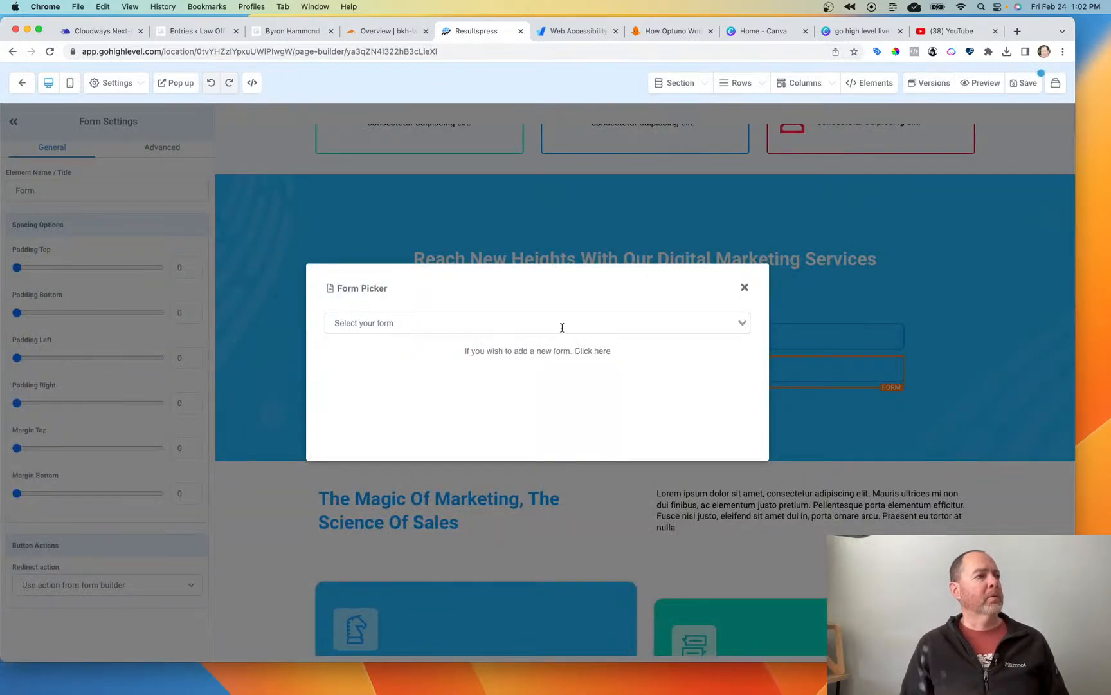
pyautogui.click(744, 288)
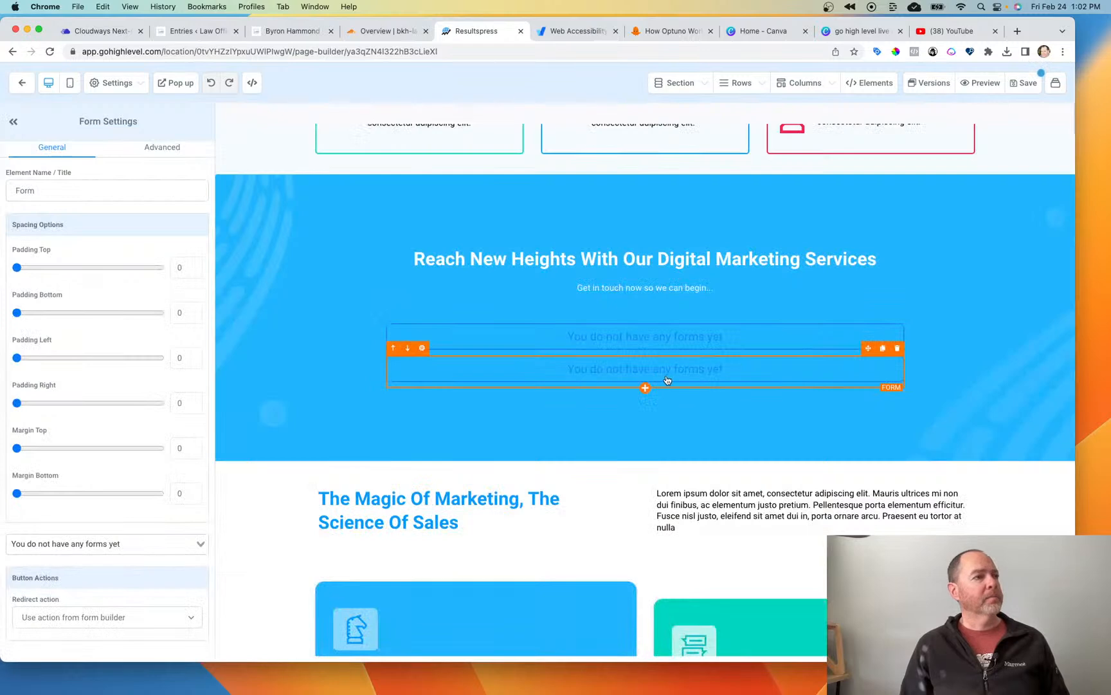
pyautogui.click(897, 348)
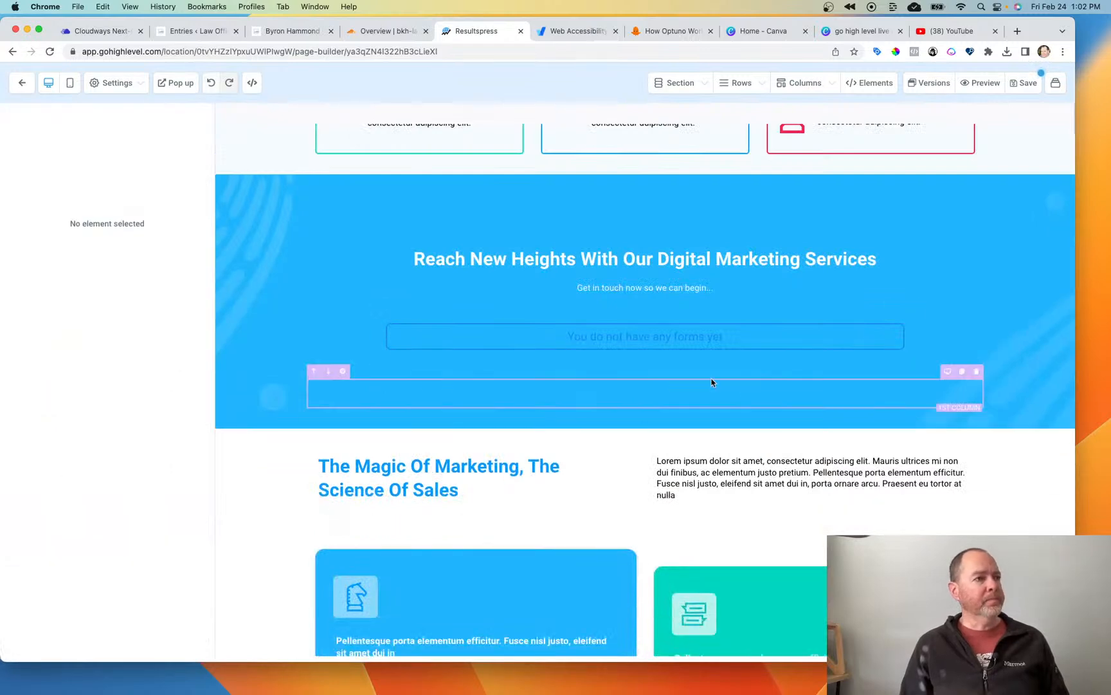
# Step: Assign the Basic Lead Capture Form to the empty form element below "Get in touch now so we can begin..."
pyautogui.click(696, 348)
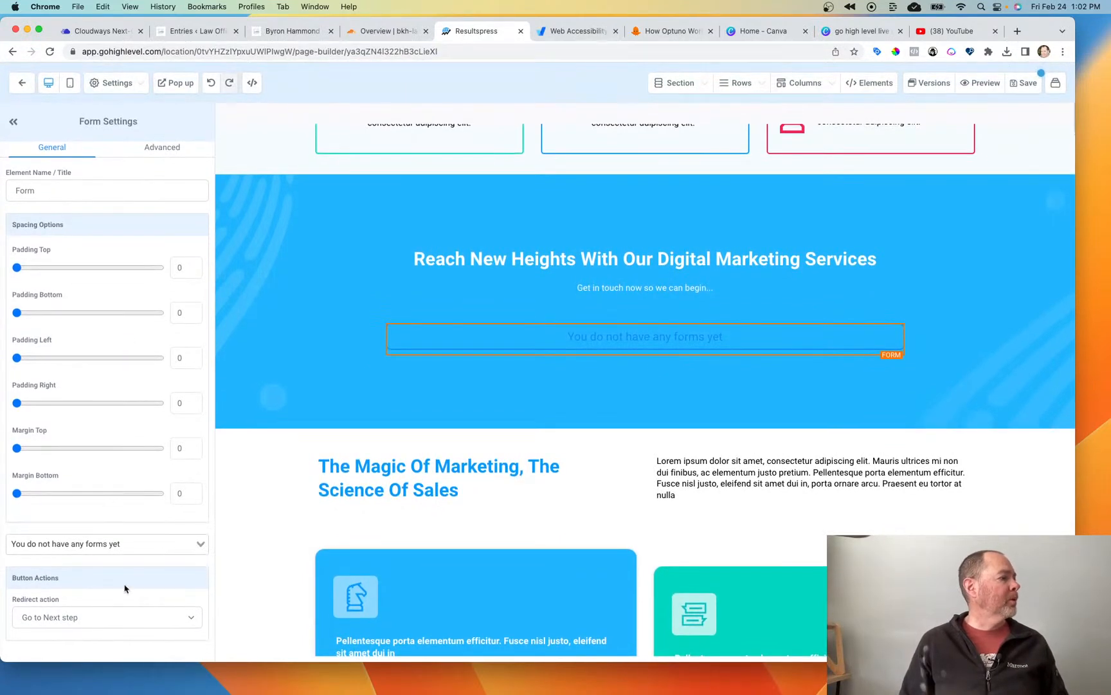
pyautogui.click(140, 540)
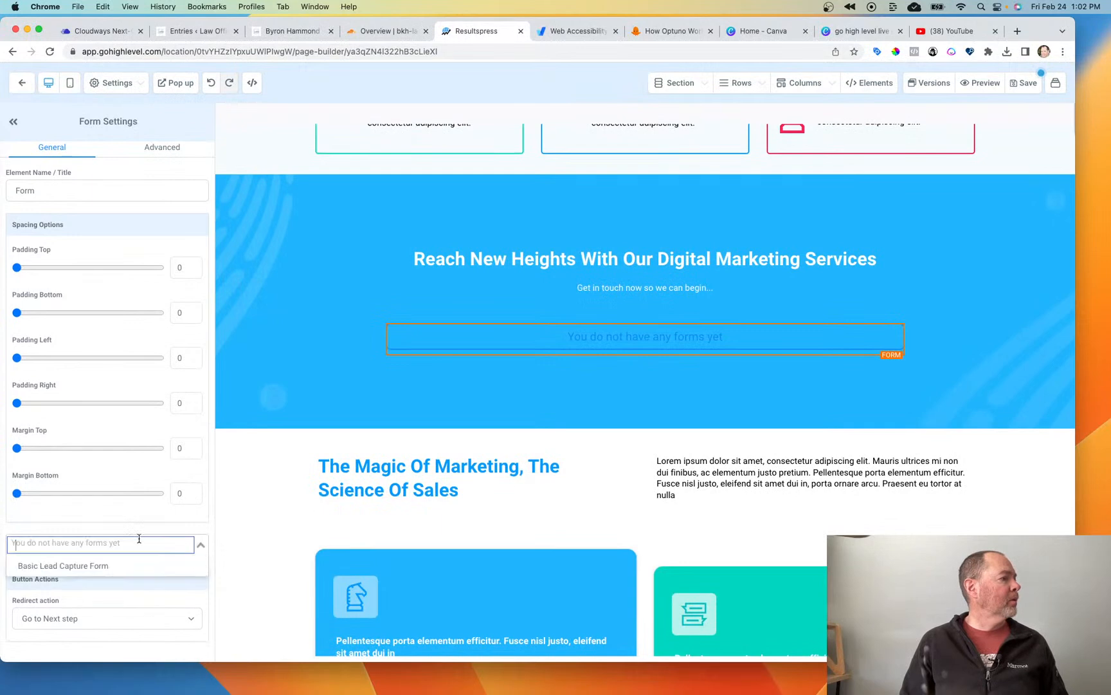
pyautogui.click(92, 566)
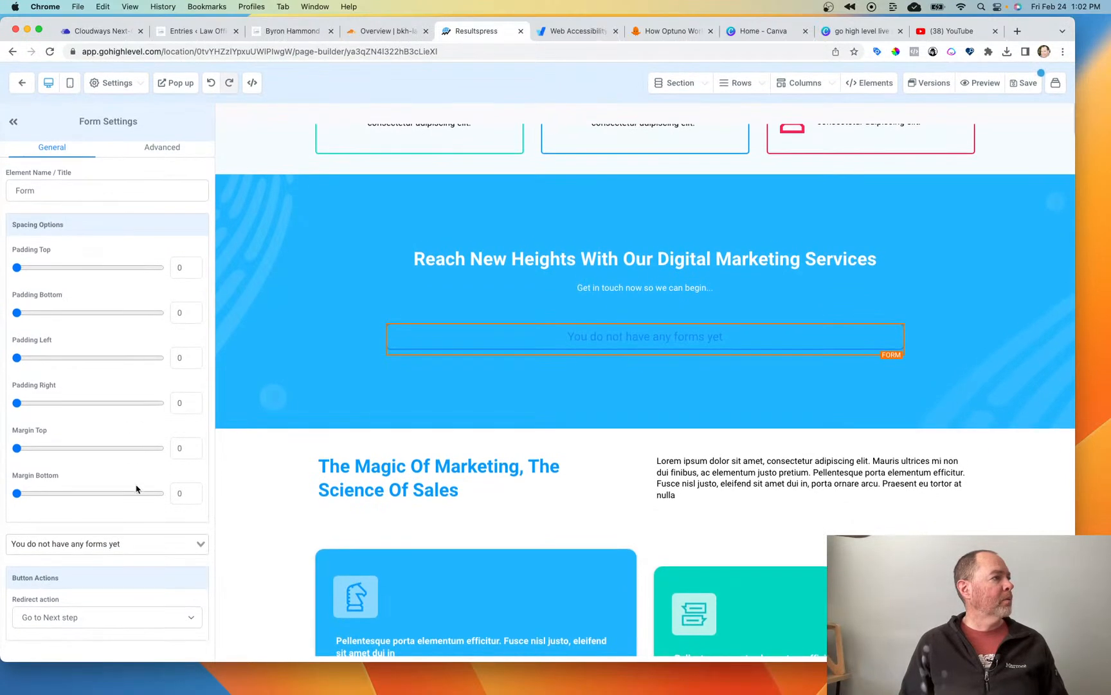
pyautogui.click(61, 544)
pyautogui.click(56, 564)
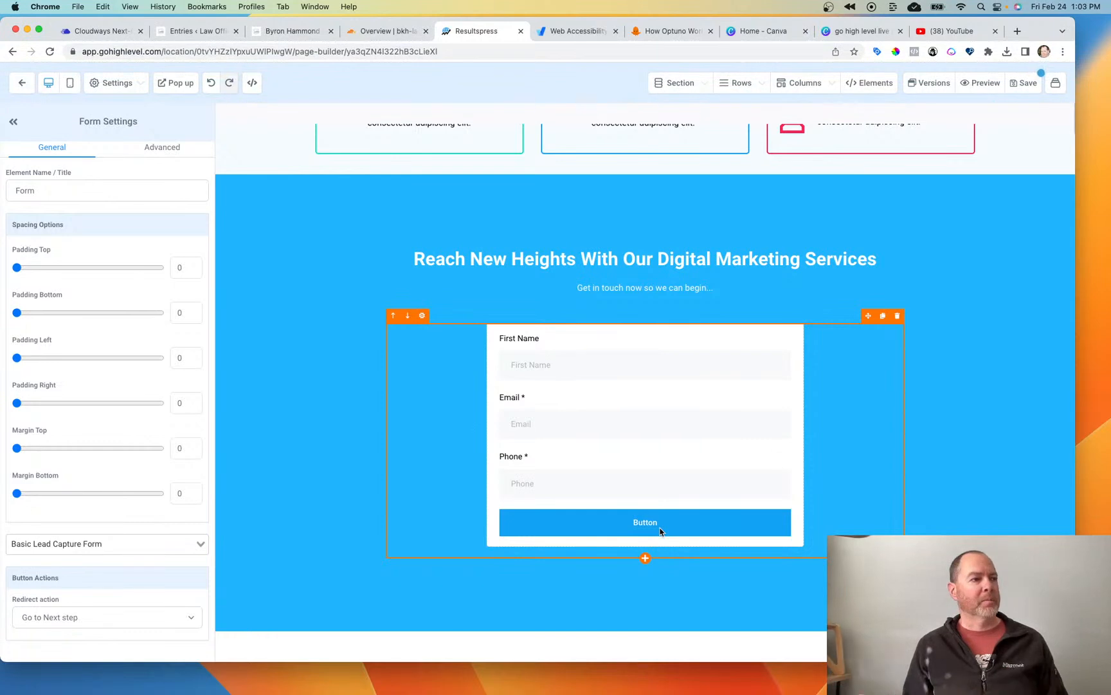
# Step: Keep the form's redirect action on Go to Next step and save the Home page despite the default SEO data
pyautogui.scroll(1, 660, 530)
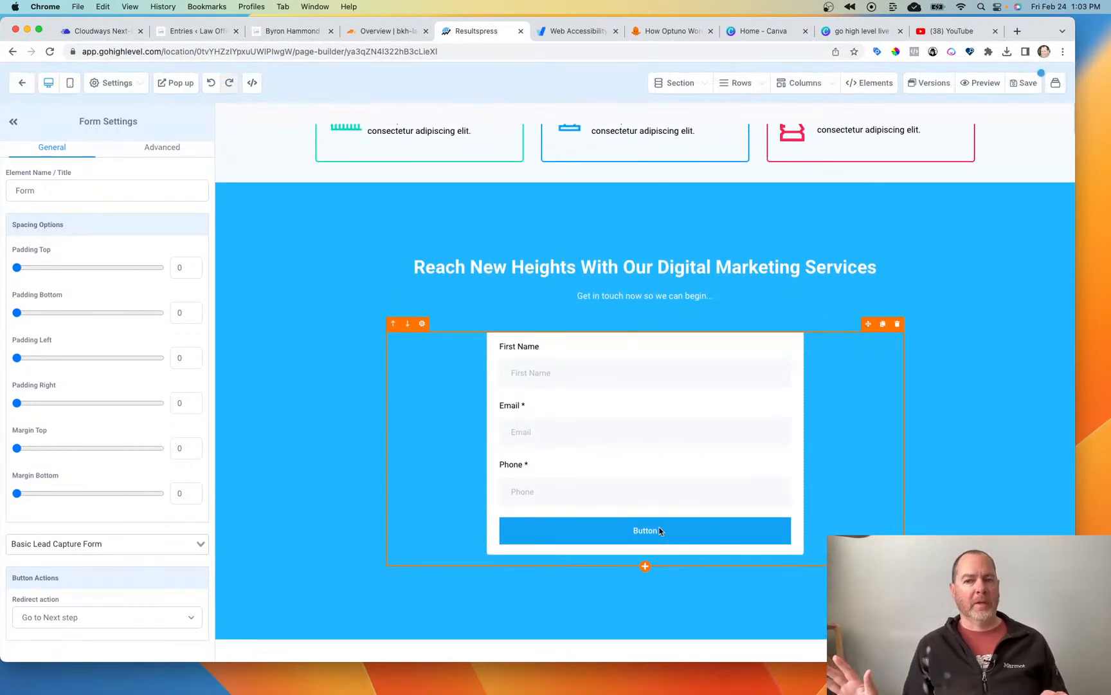
pyautogui.scroll(3, 660, 530)
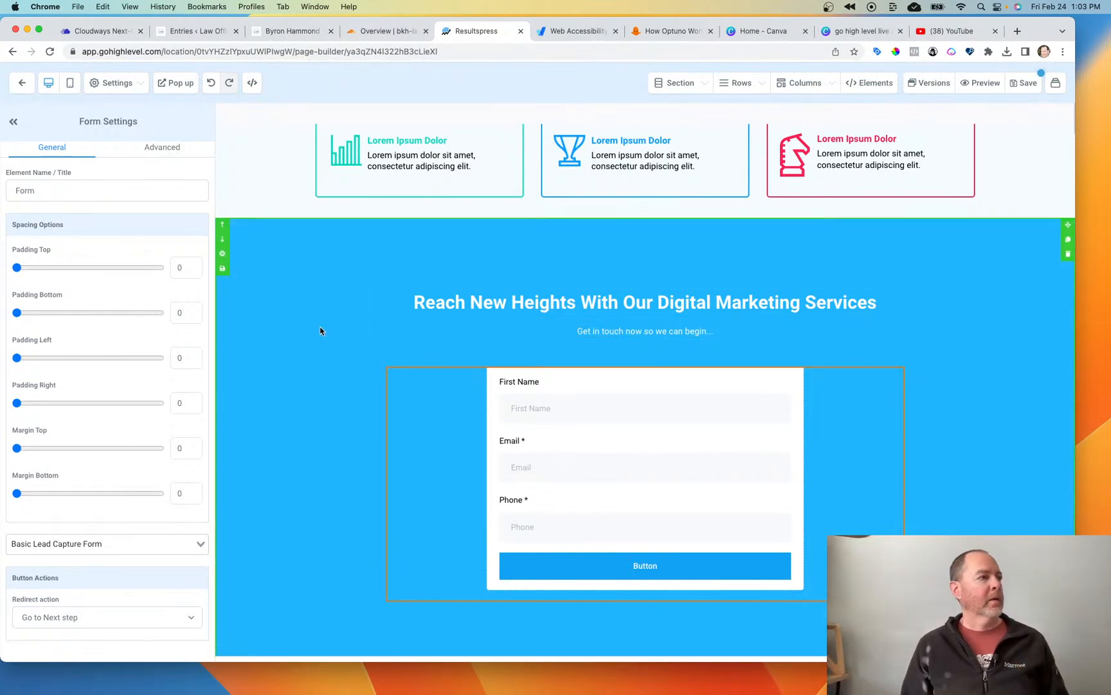
pyautogui.scroll(1, 463, 366)
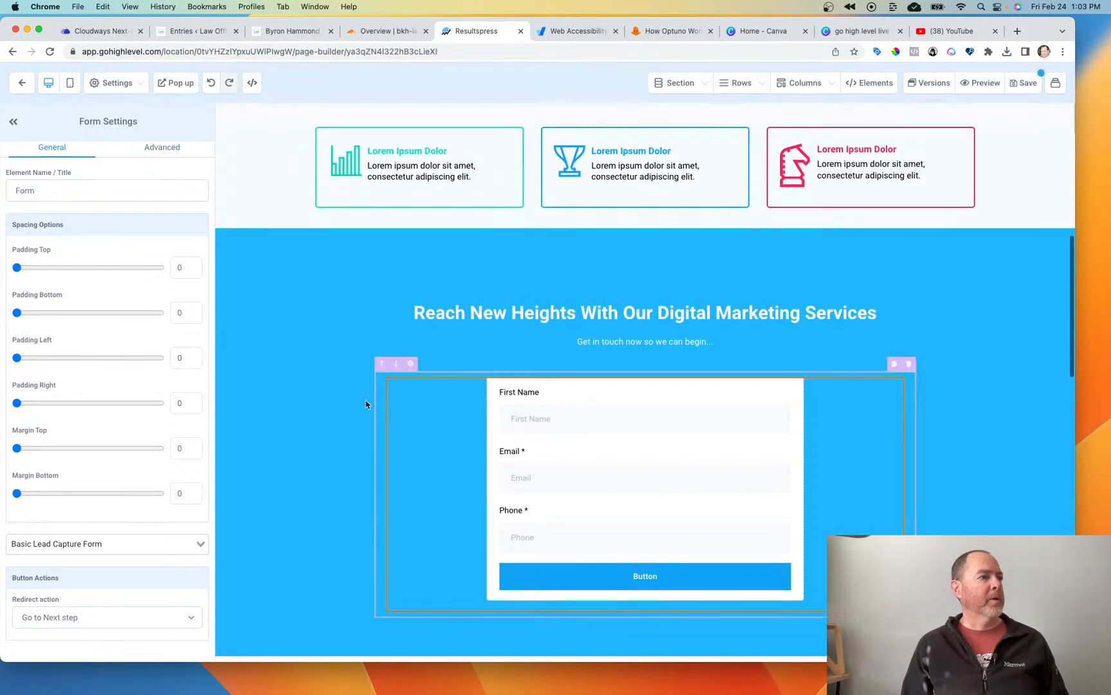
pyautogui.click(113, 615)
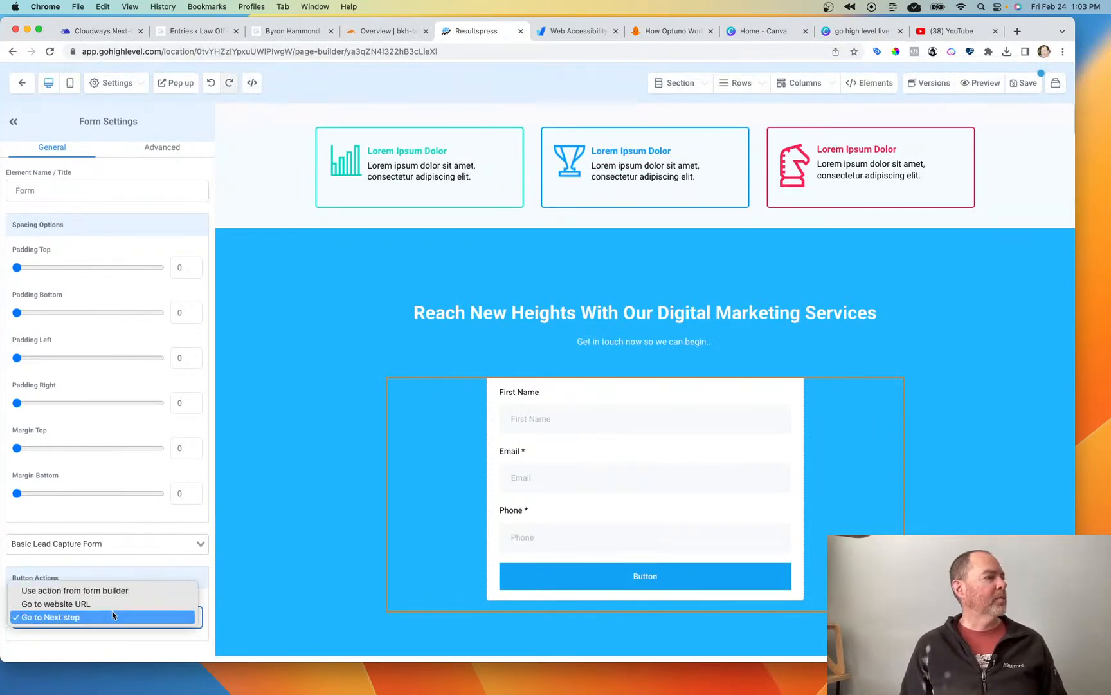
pyautogui.click(106, 619)
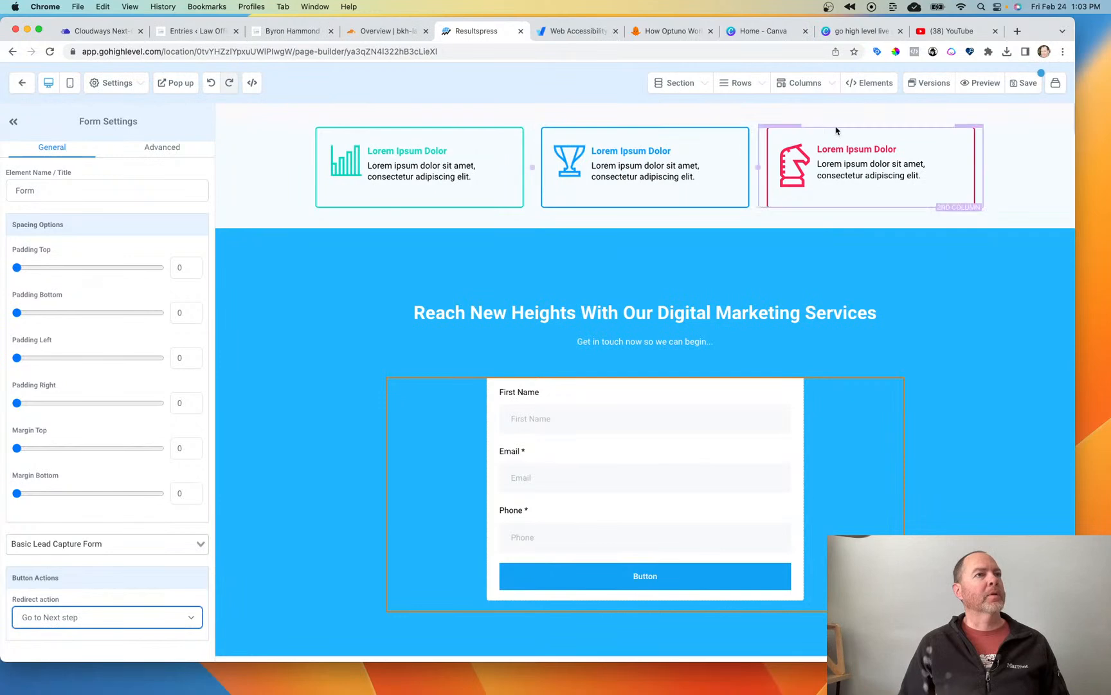
pyautogui.click(1024, 83)
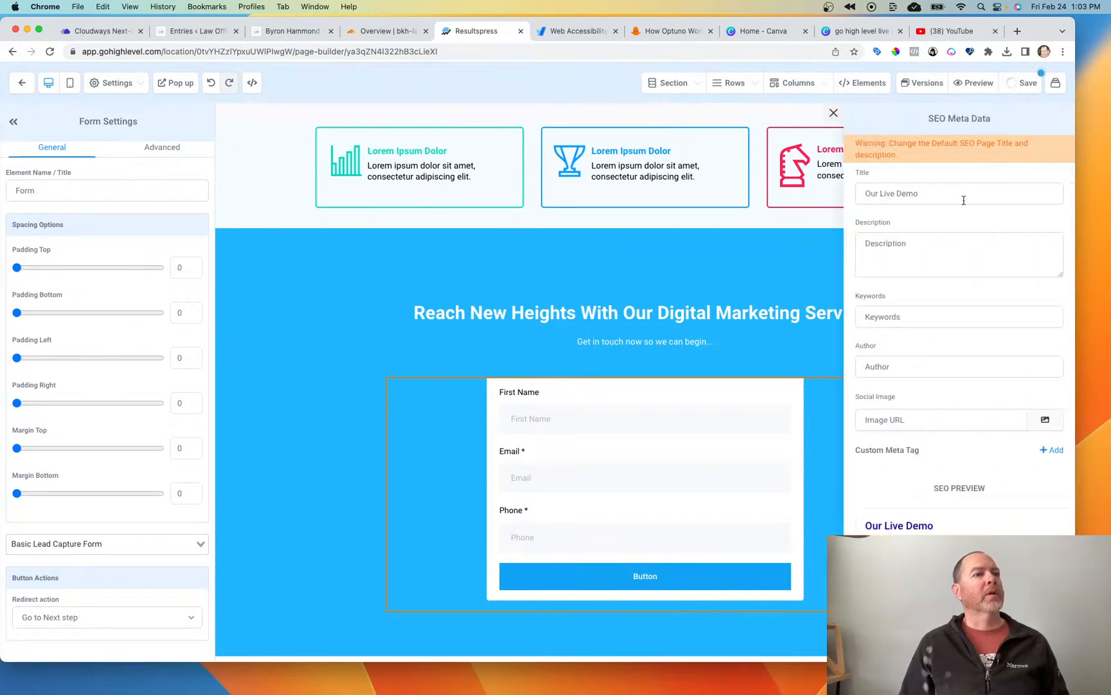
pyautogui.click(959, 633)
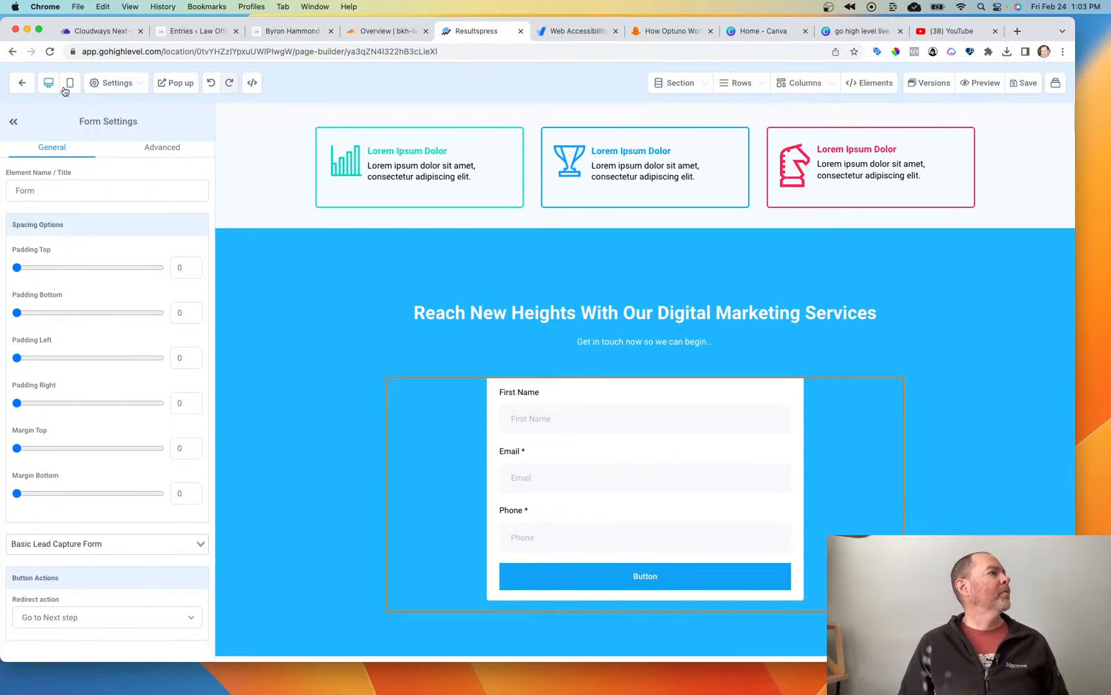
# Step: Exit and reopen the Home page editor to review the saved content, and return to the funnel overview
pyautogui.click(22, 82)
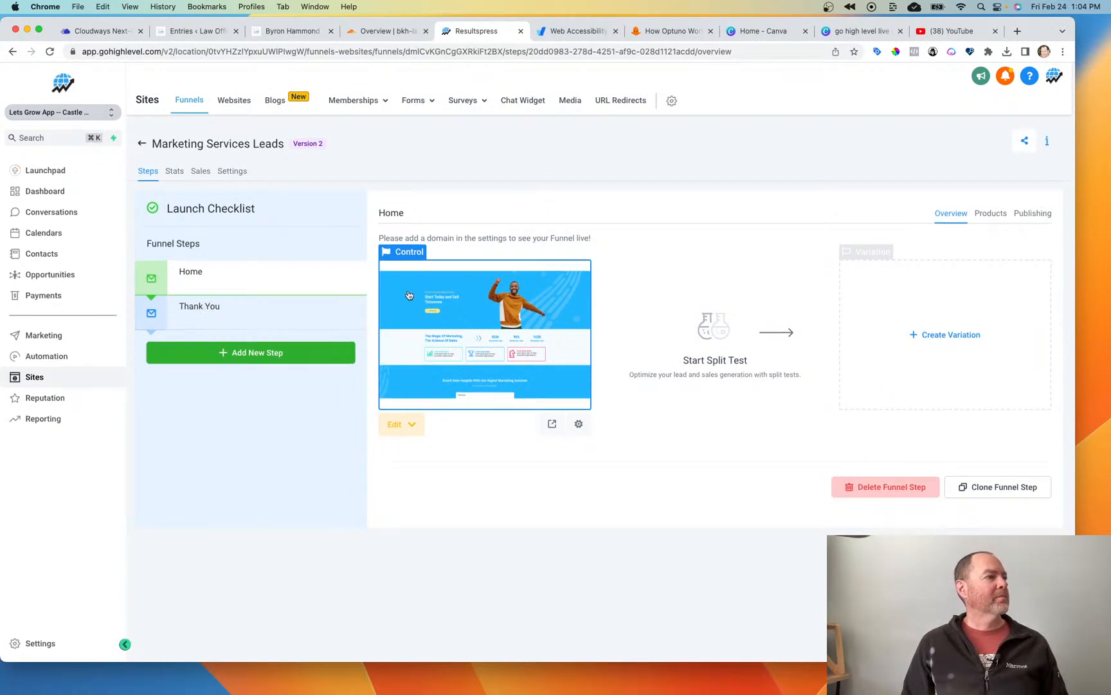
pyautogui.click(382, 320)
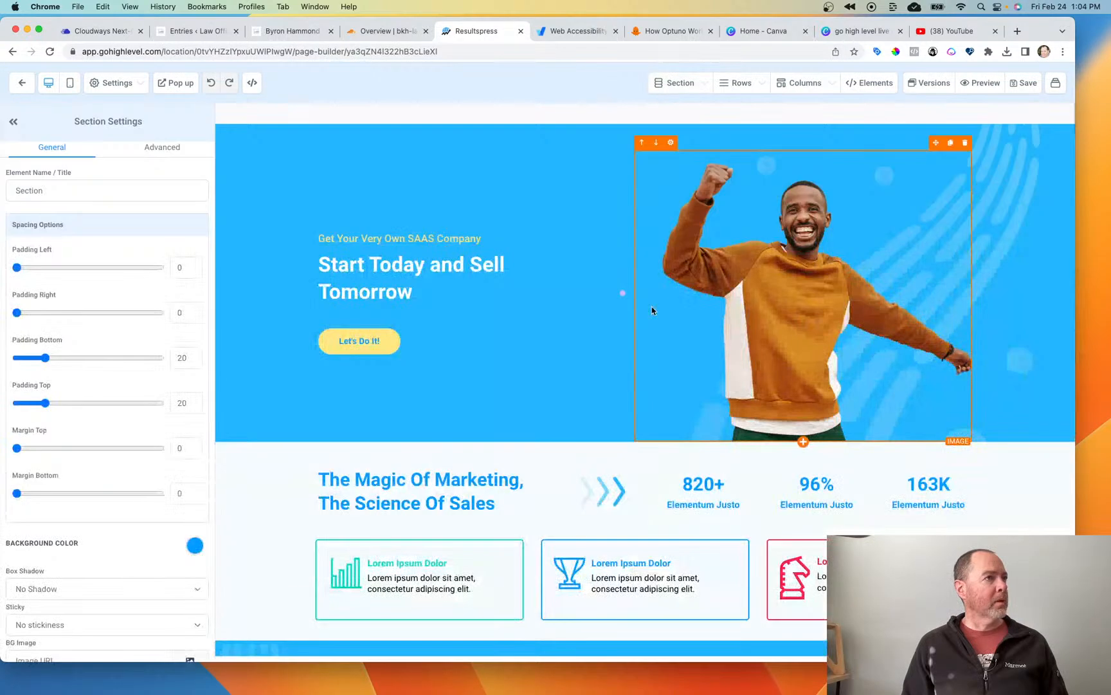
pyautogui.scroll(-5, 692, 307)
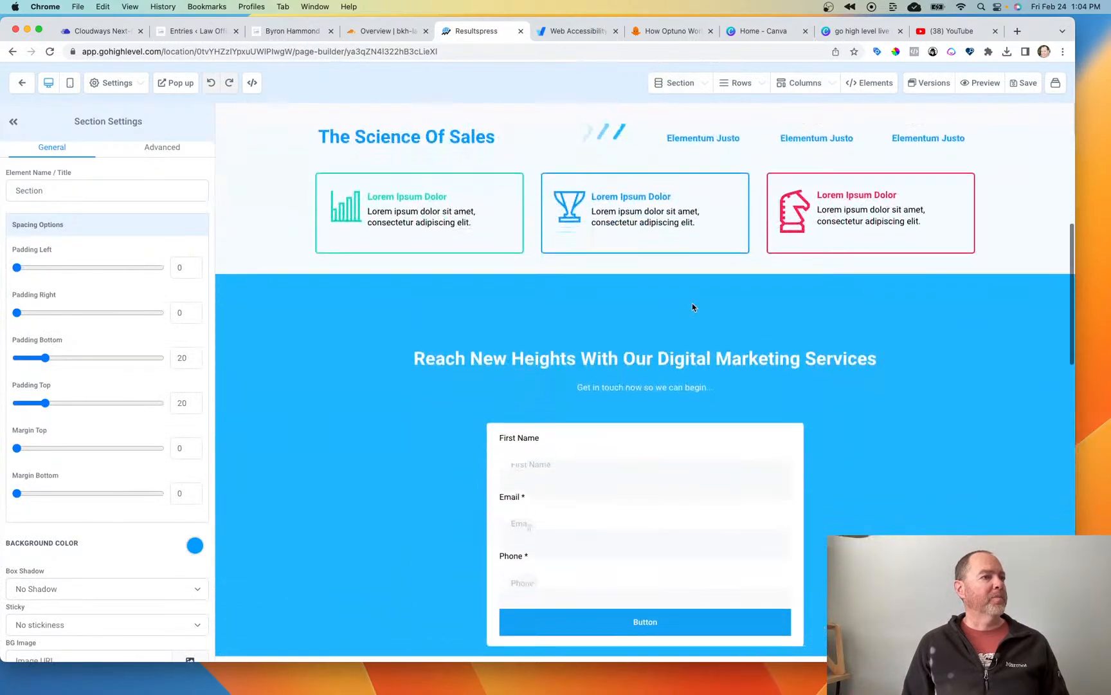
pyautogui.scroll(-5, 693, 307)
pyautogui.scroll(10, 691, 308)
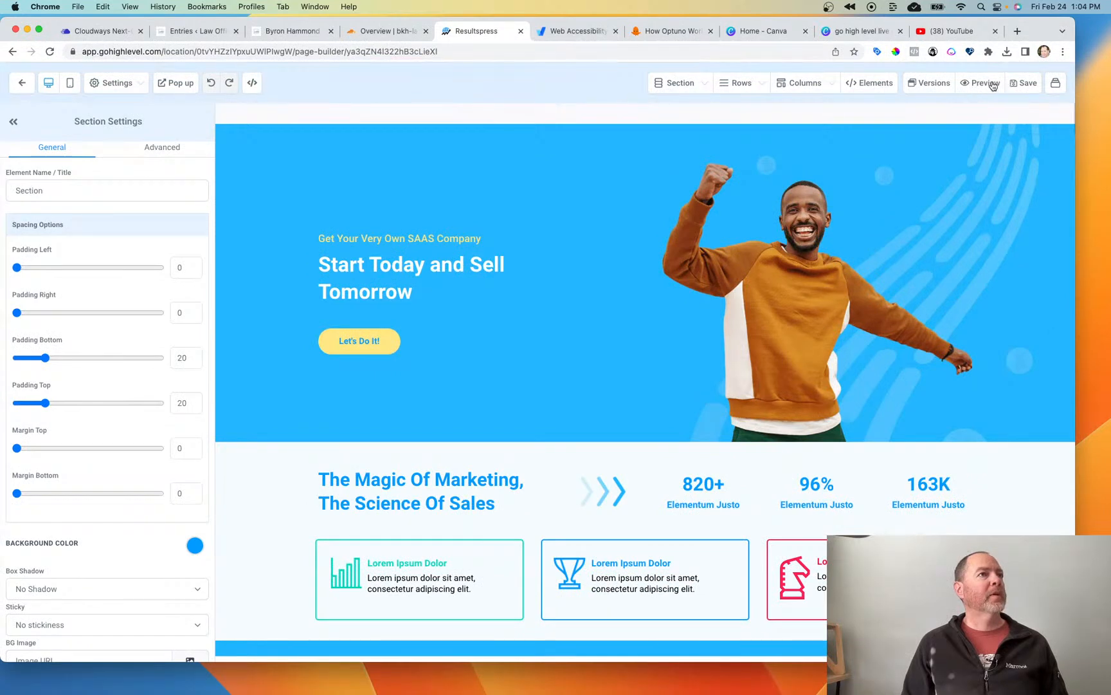
pyautogui.click(15, 84)
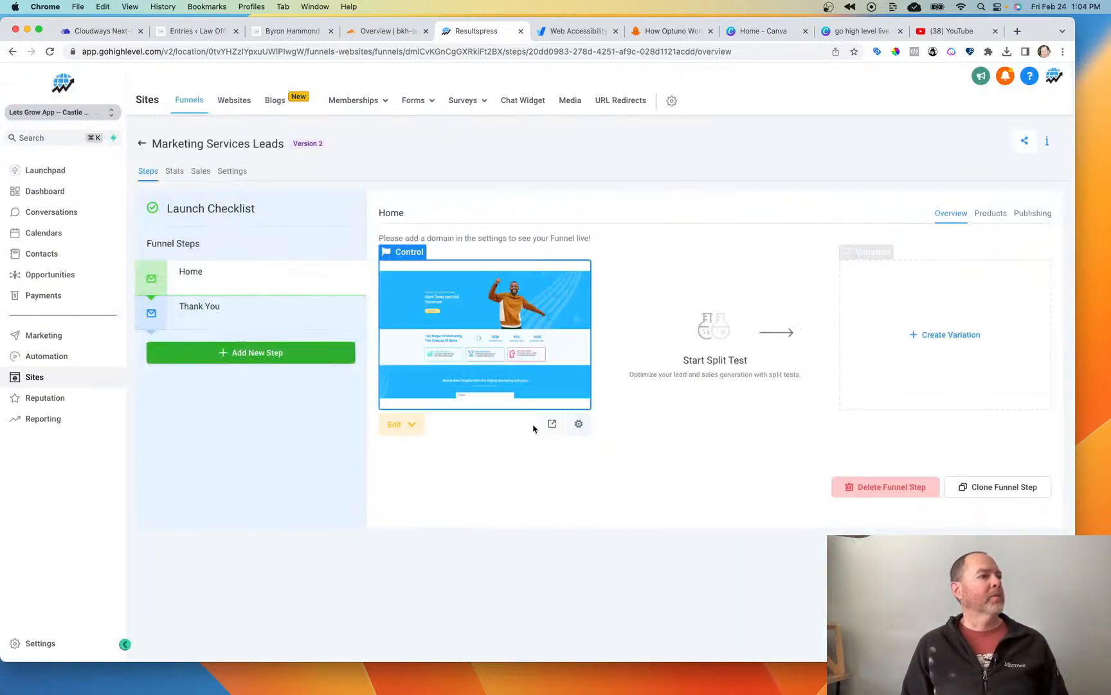
# Step: Preview the Home page, follow the "Let's Do It!" button to test its link, and review the page down to the footer
pyautogui.click(552, 423)
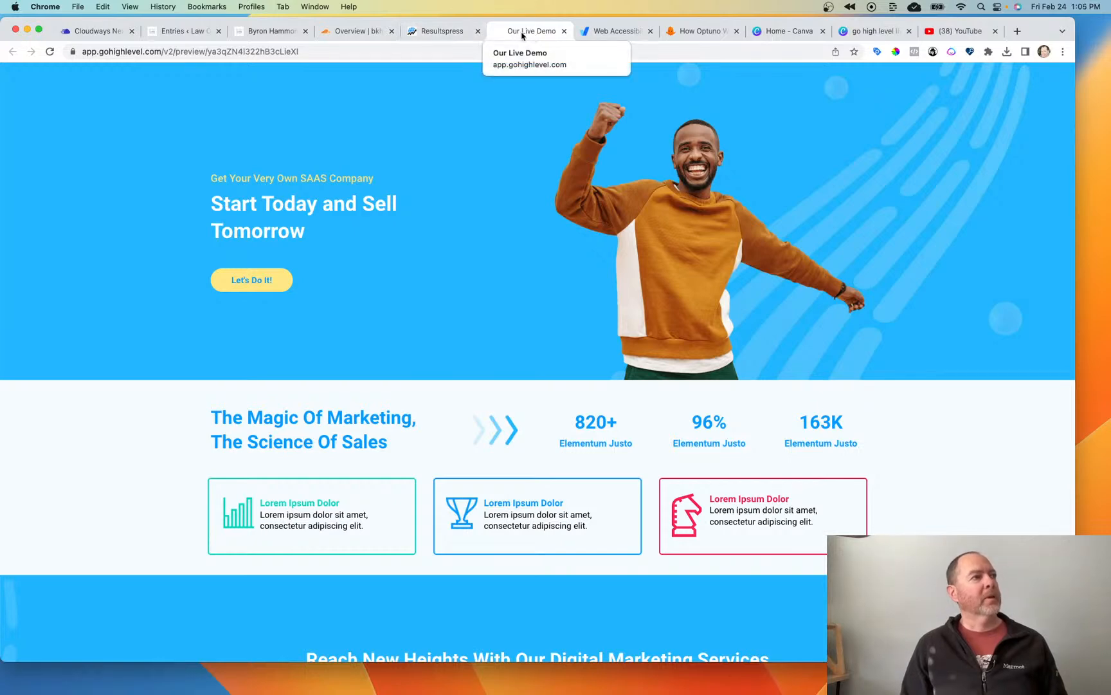
pyautogui.click(249, 285)
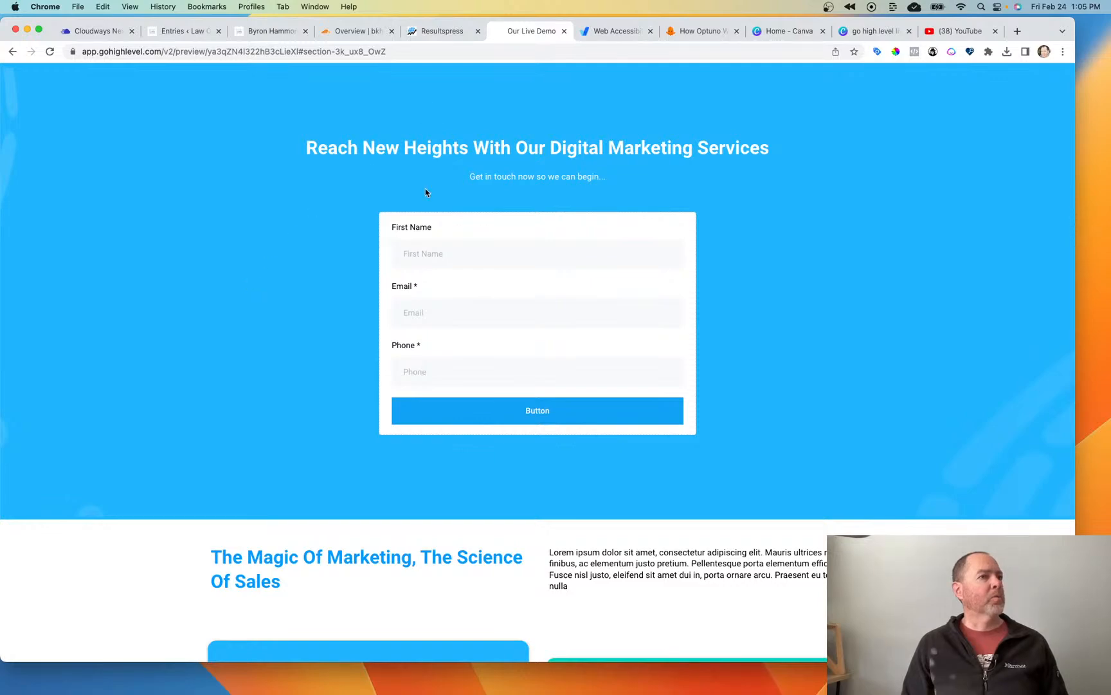
pyautogui.scroll(5, 427, 190)
pyautogui.scroll(5, 426, 191)
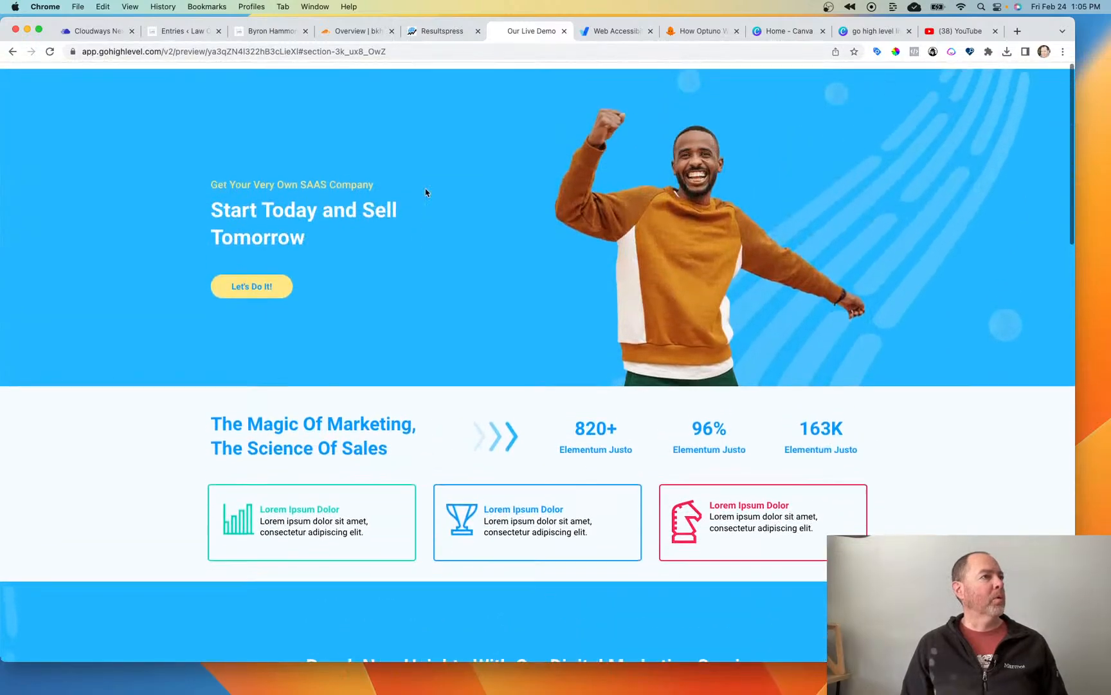
pyautogui.scroll(-10, 426, 191)
pyautogui.scroll(-15, 425, 191)
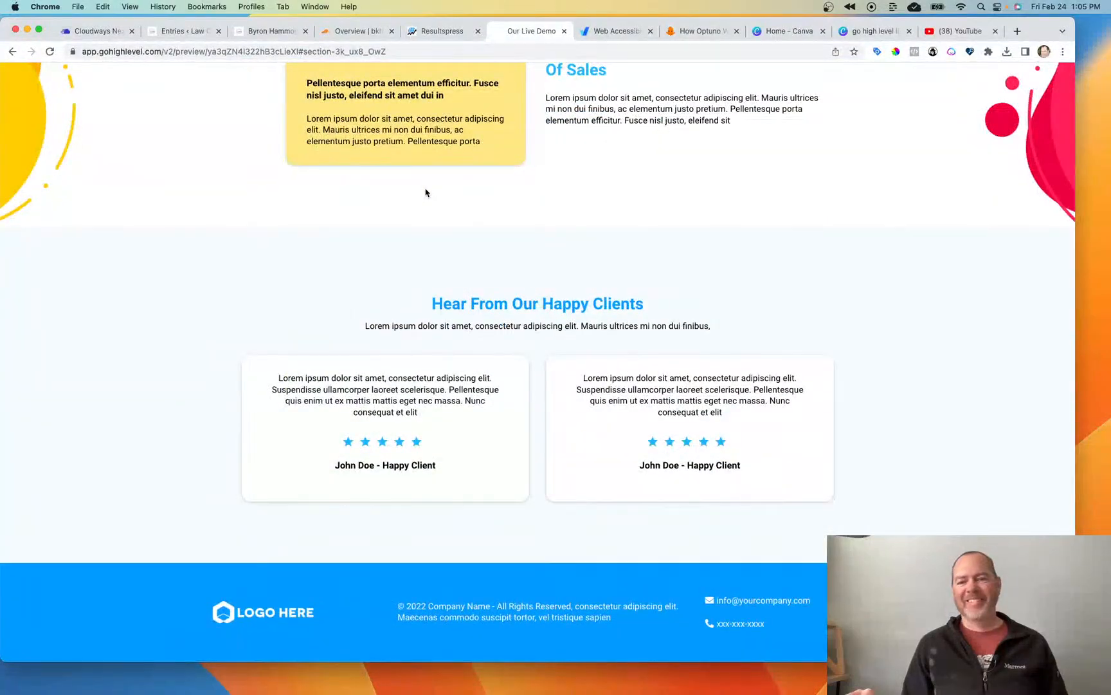
pyautogui.scroll(10, 425, 192)
pyautogui.scroll(15, 425, 192)
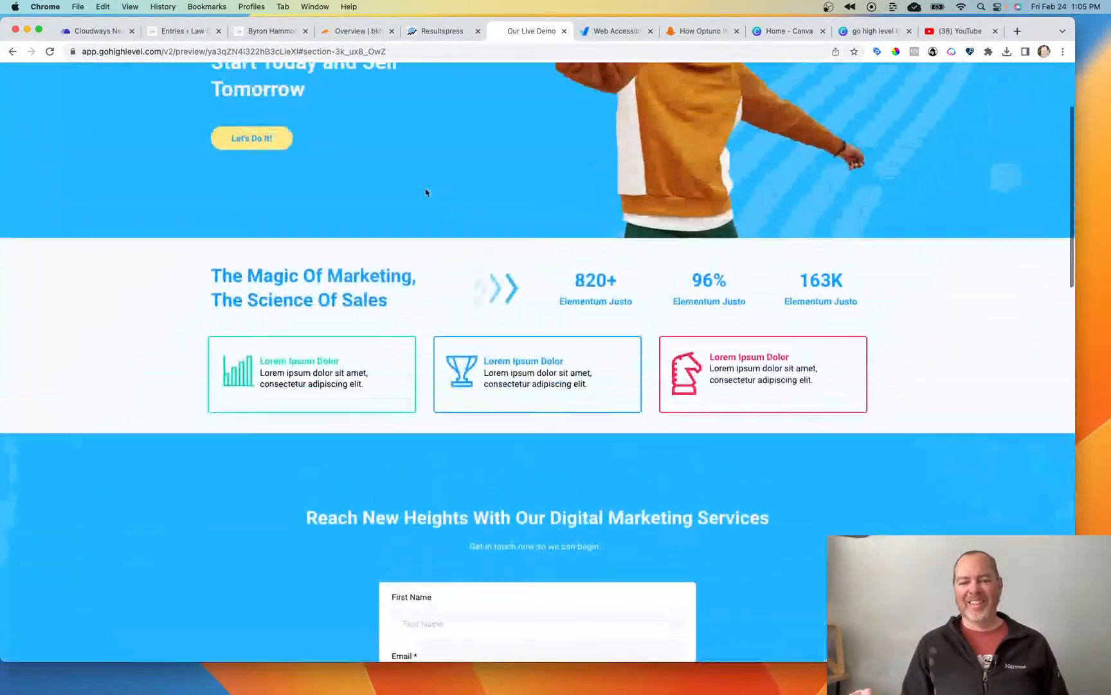